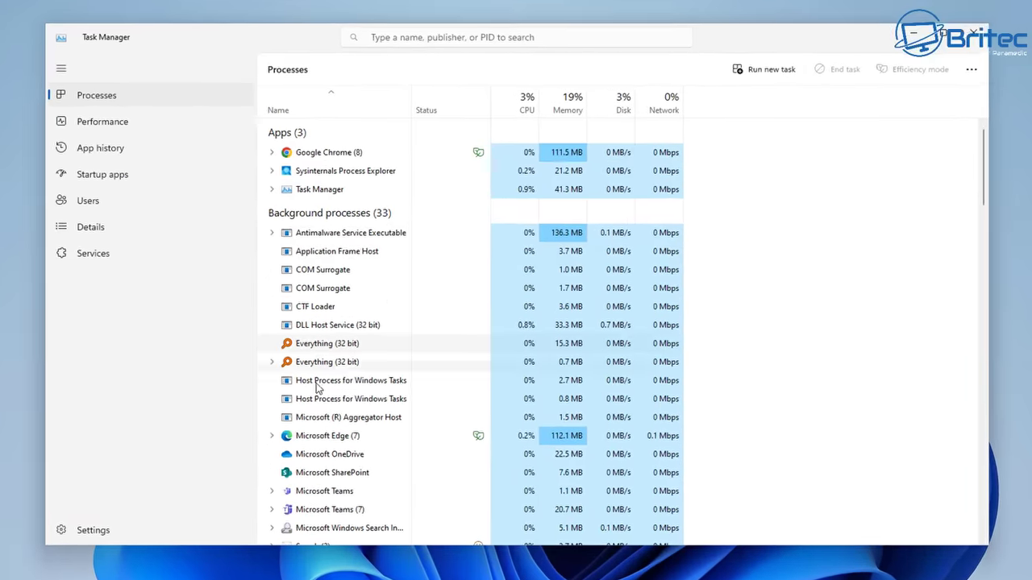
- Look through the running apps, background processes and Windows processes for rogue remote processes
scroll(366, 390, down, 2)
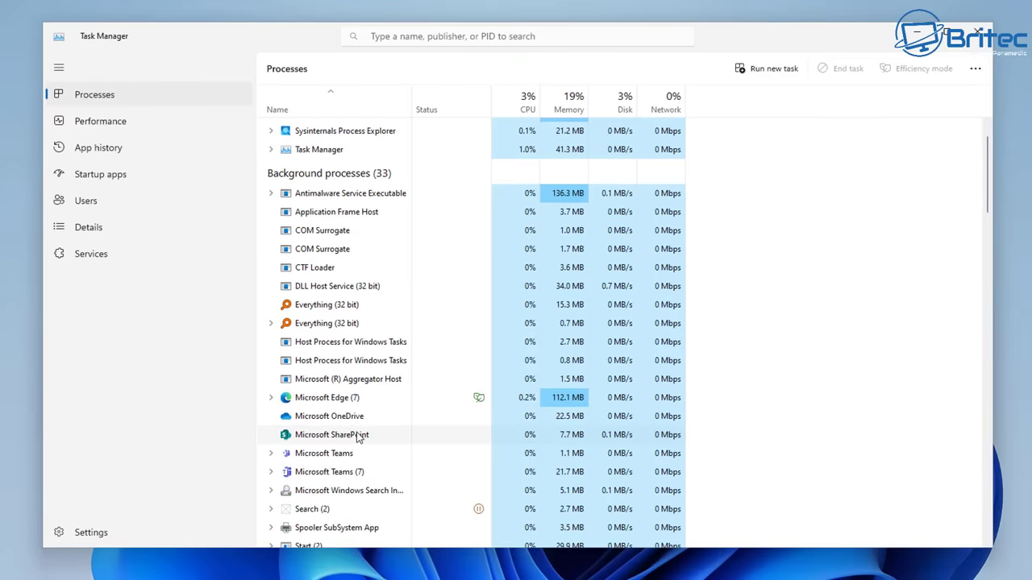
click(357, 434)
scroll(409, 410, down, 10)
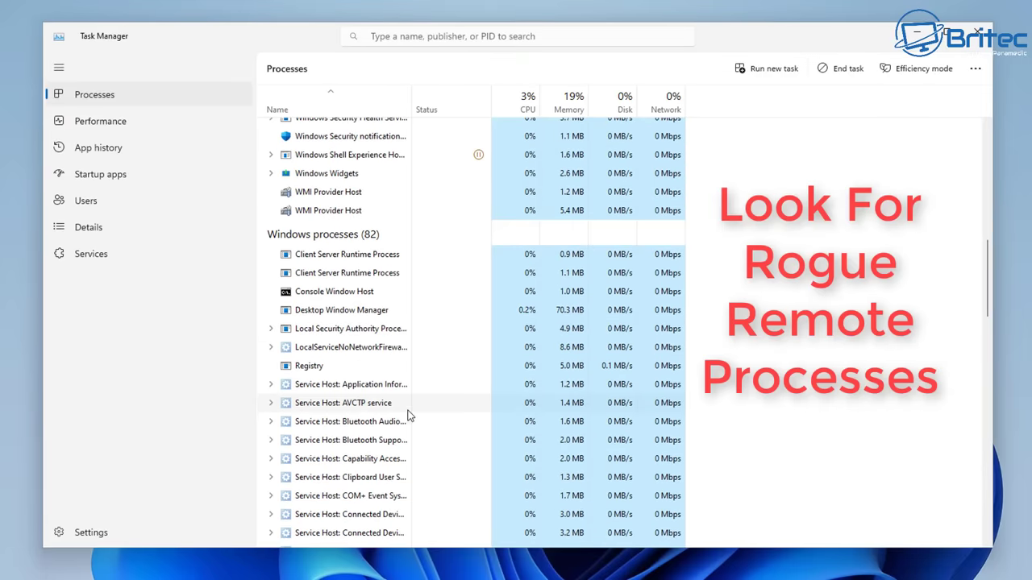
scroll(409, 414, down, 3)
scroll(405, 414, down, 6)
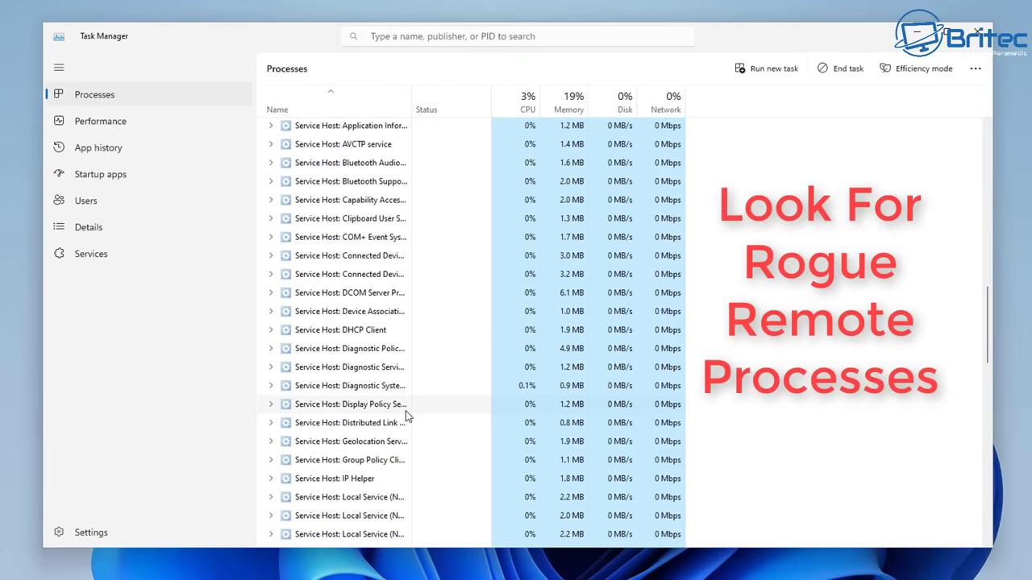
scroll(406, 410, down, 9)
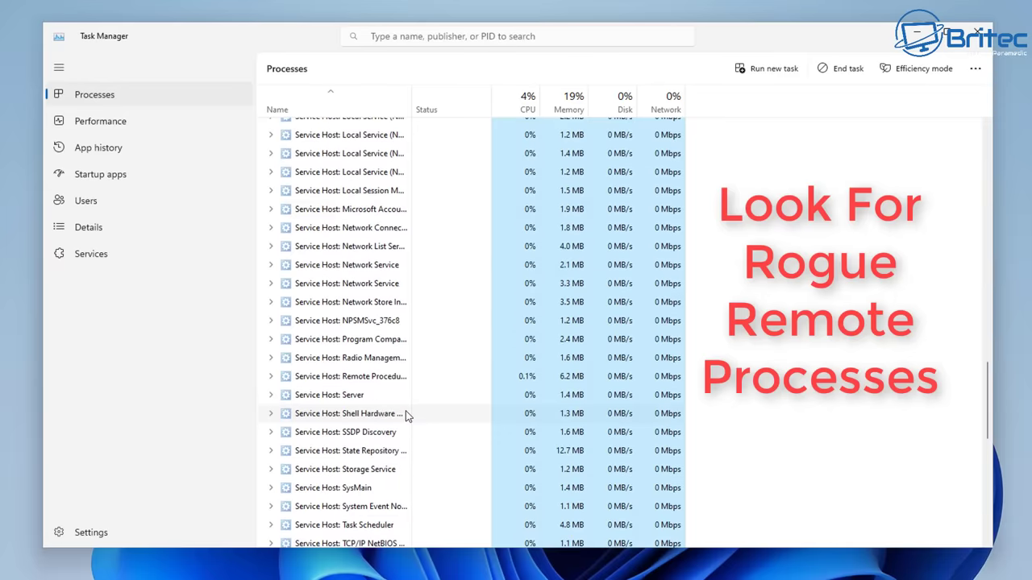
scroll(405, 411, down, 5)
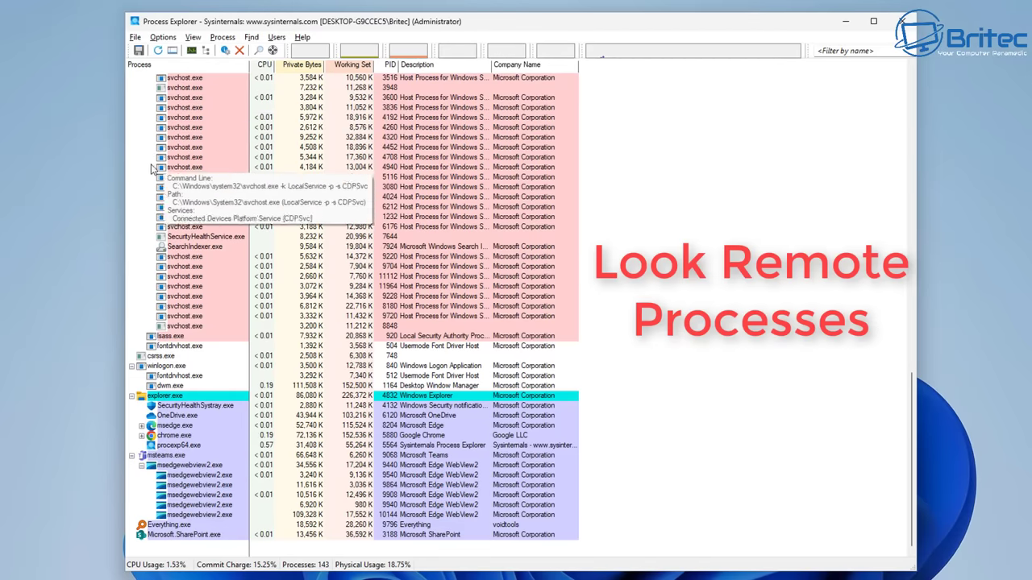
- Switch to Process Explorer, widen and reposition its window, and collapse the msteams.exe process tree
drag(120, 202, 65, 217)
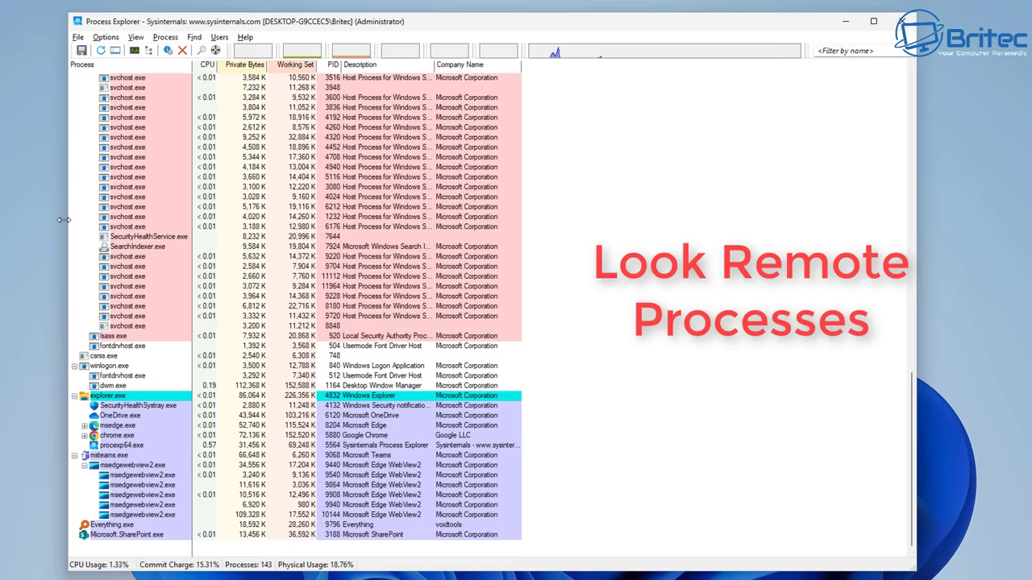
drag(407, 15, 423, 20)
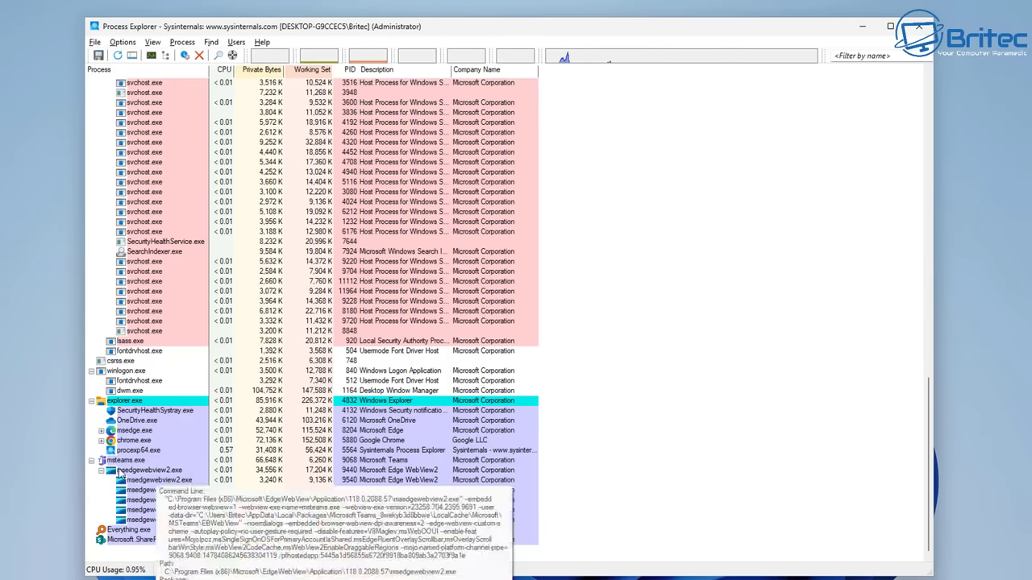
mouse_move(92, 465)
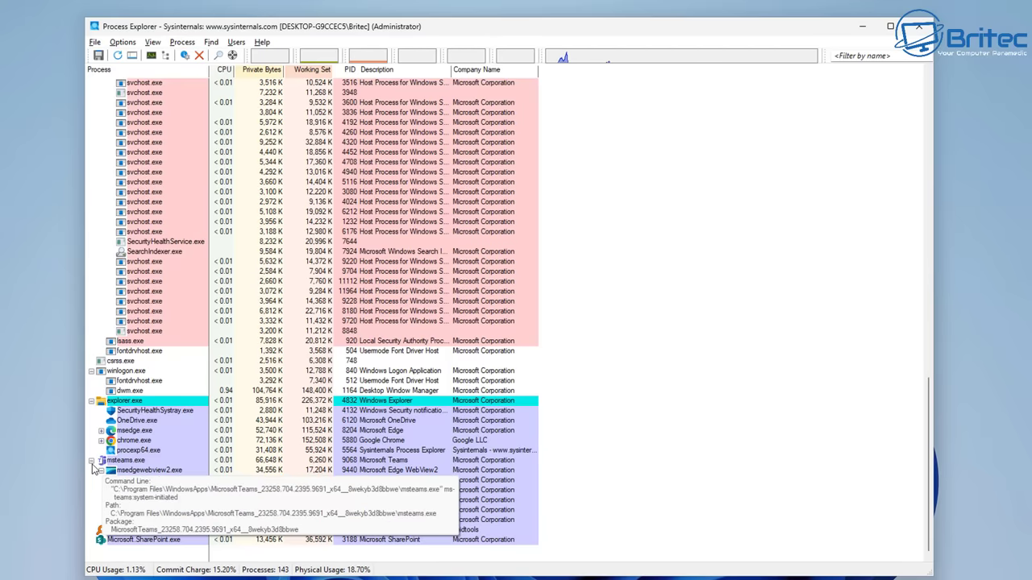
click(91, 461)
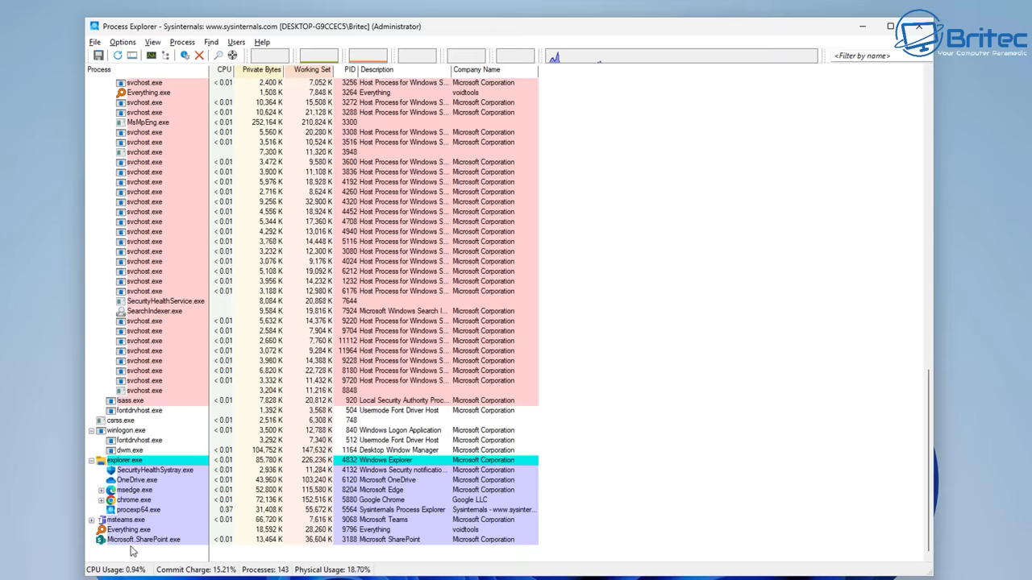
- Check the TCP/IP connections in the properties of Microsoft.SharePoint.exe for remote addresses, and close the properties
mouse_move(133, 547)
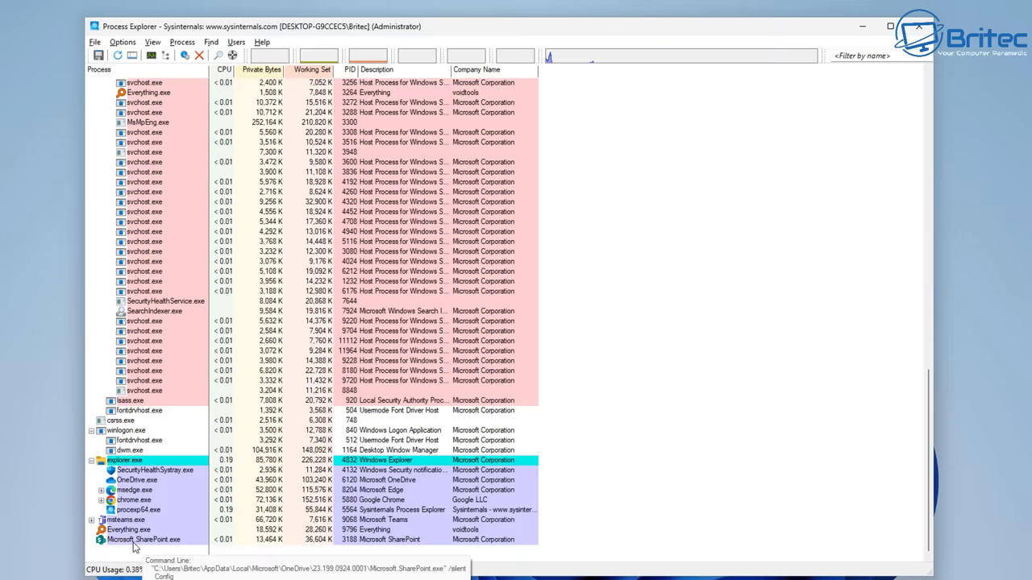
click(134, 542)
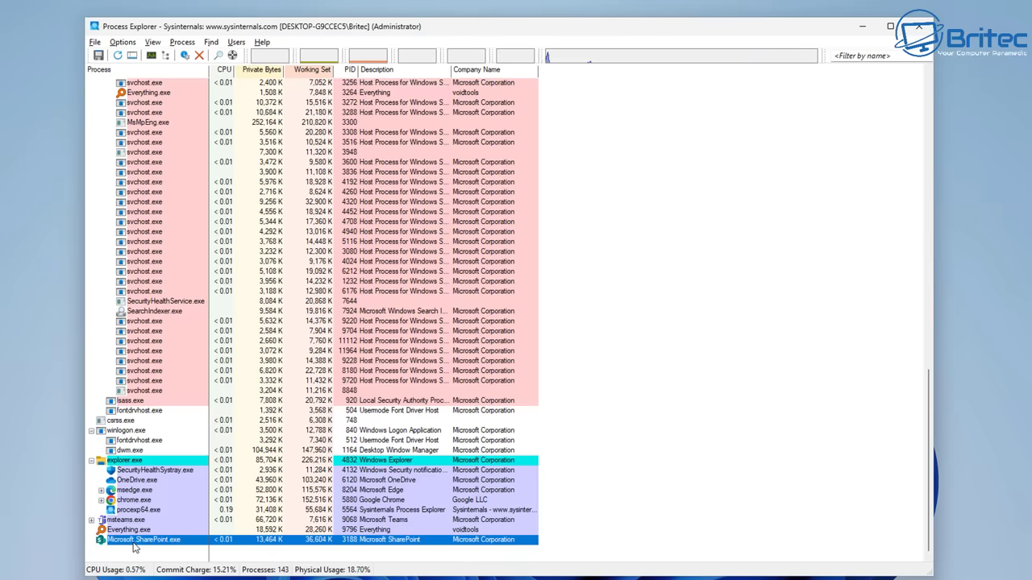
right_click(136, 541)
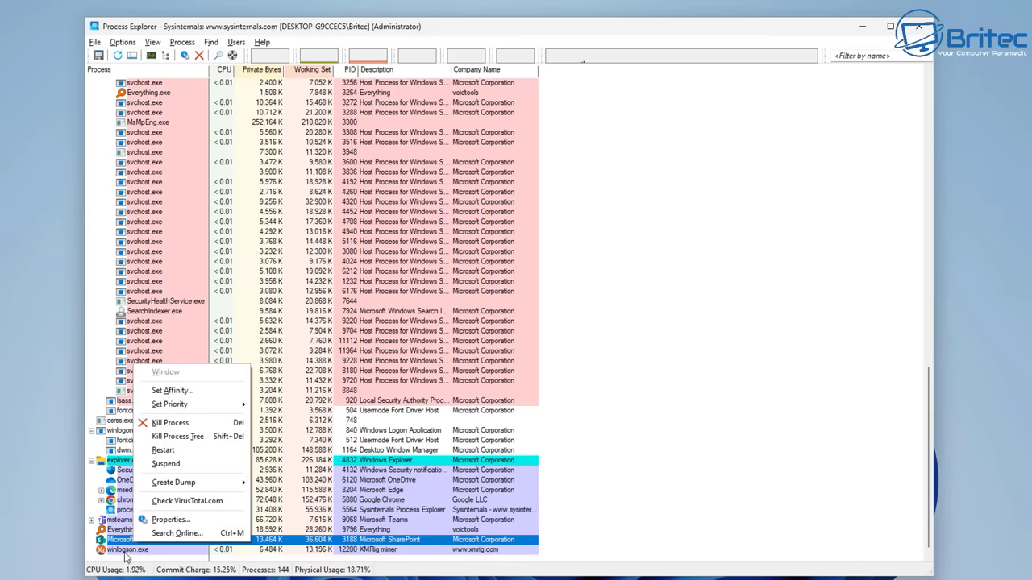
key(Escape)
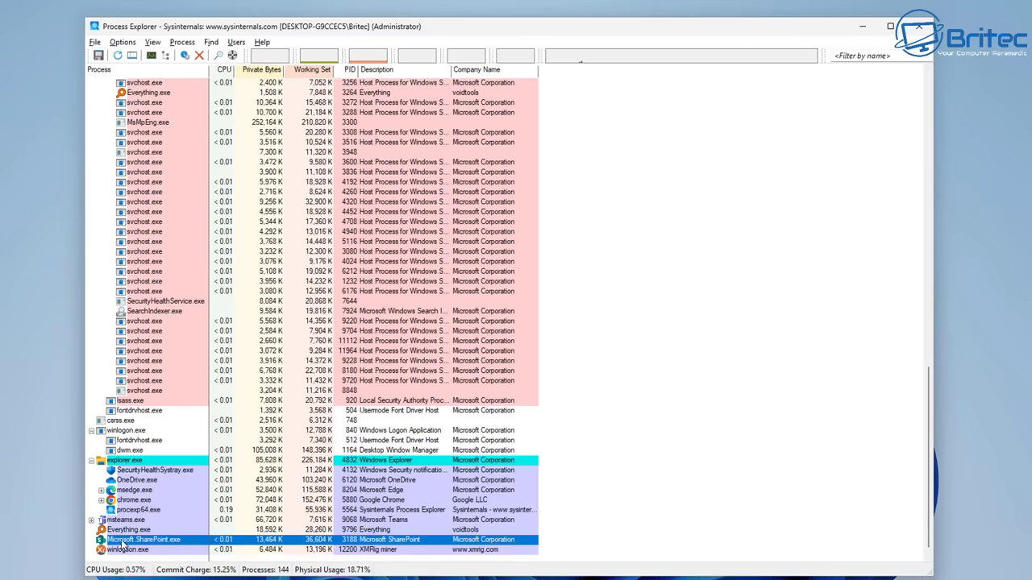
right_click(121, 545)
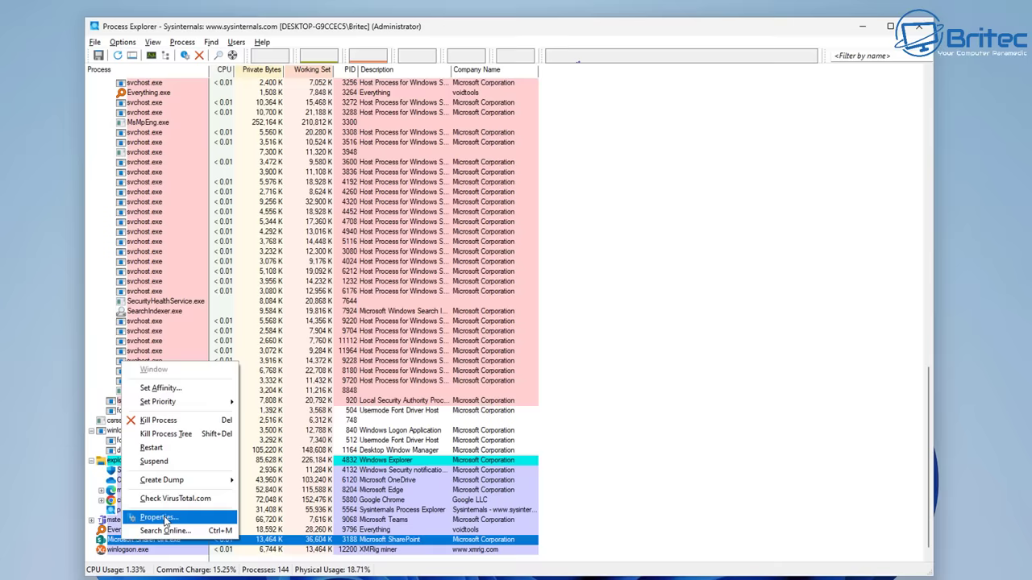
click(166, 519)
drag(381, 8, 467, 120)
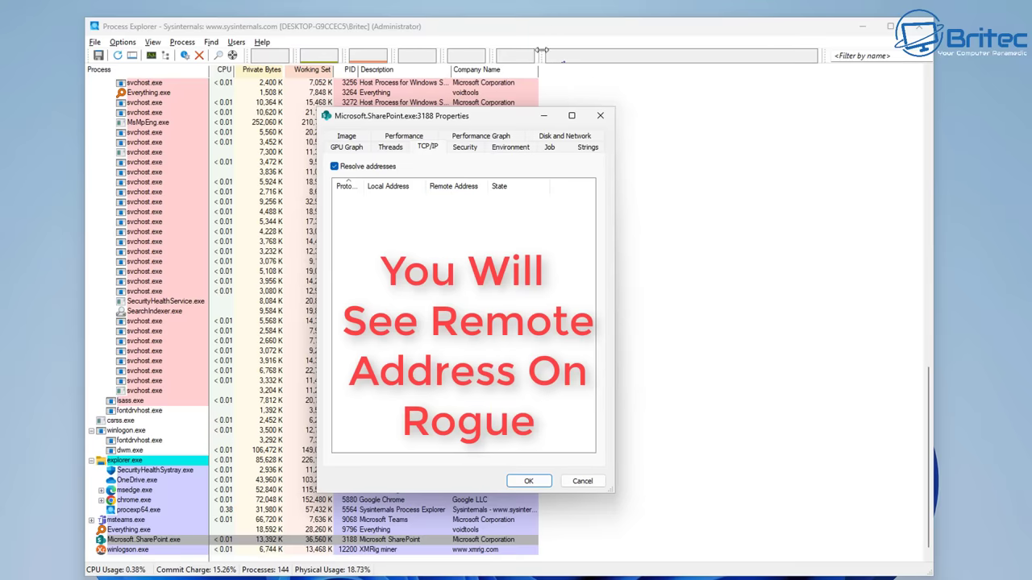
click(600, 117)
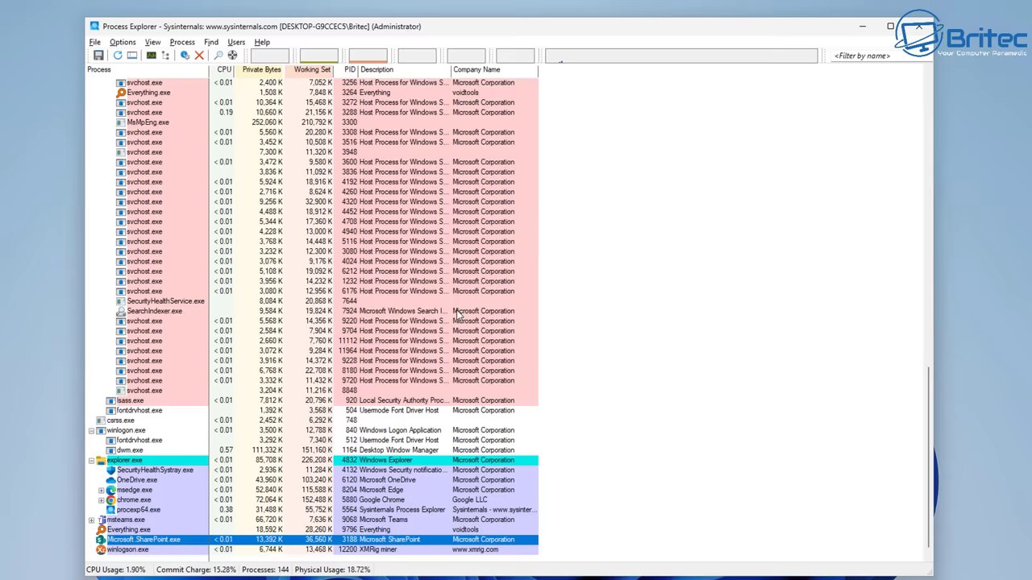
- Inspect the TCP/IP connections in the properties of the winlogson.exe process, and close the properties
scroll(223, 494, down, 1)
click(133, 543)
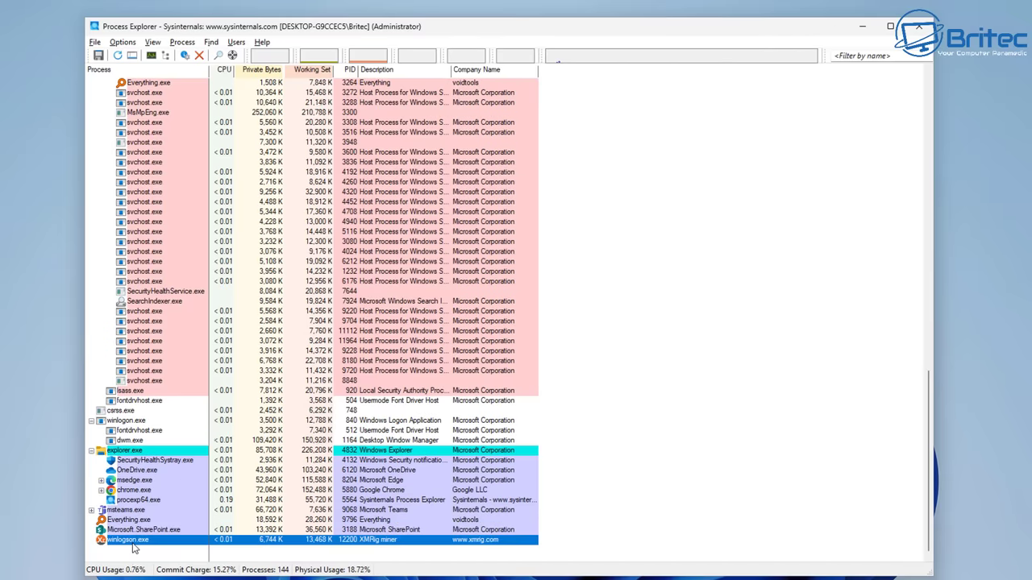
right_click(137, 540)
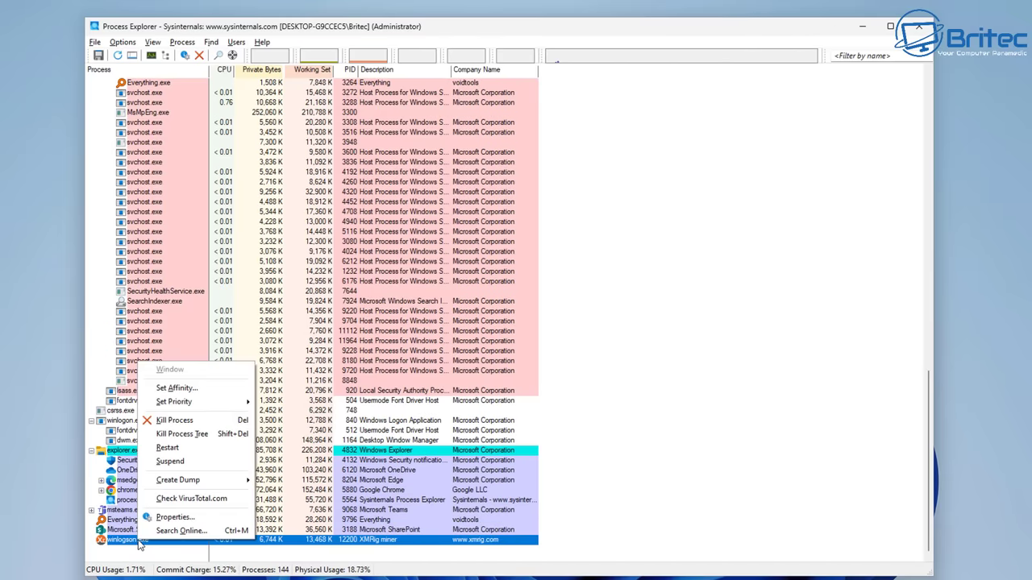
click(174, 521)
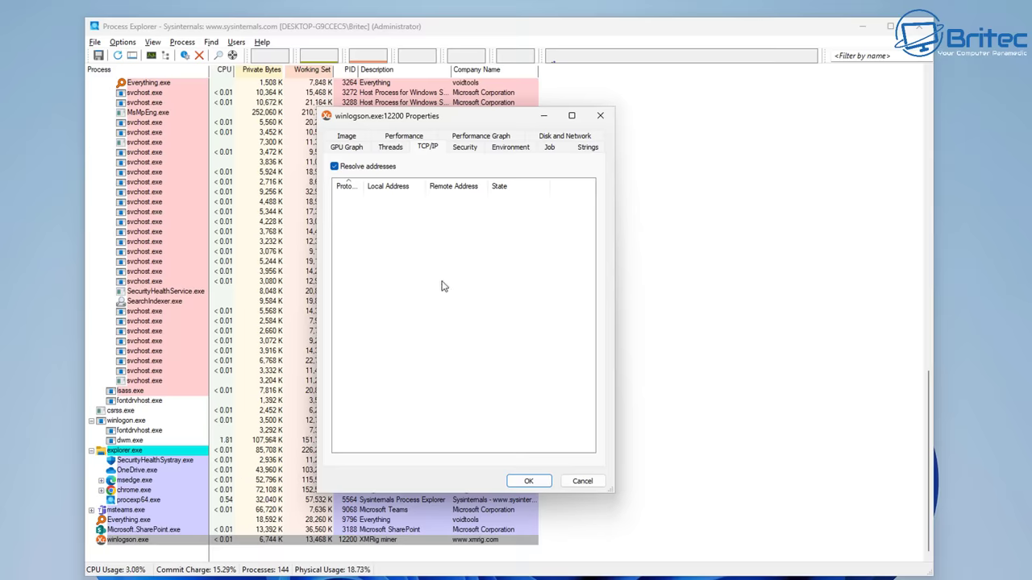
click(601, 116)
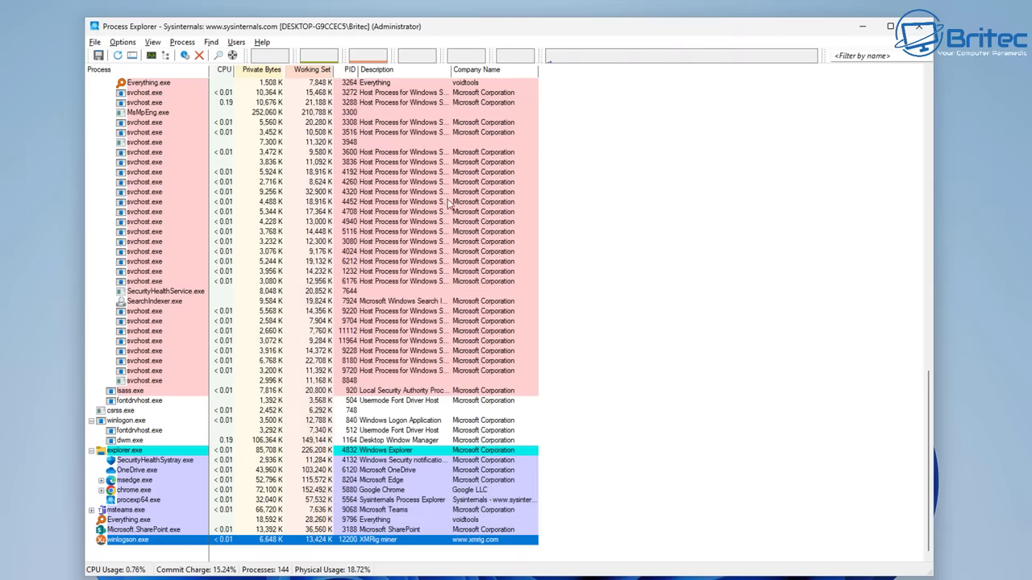
- View the TCP/IP connections in the properties of the msteams.exe process, and close the properties
mouse_move(183, 545)
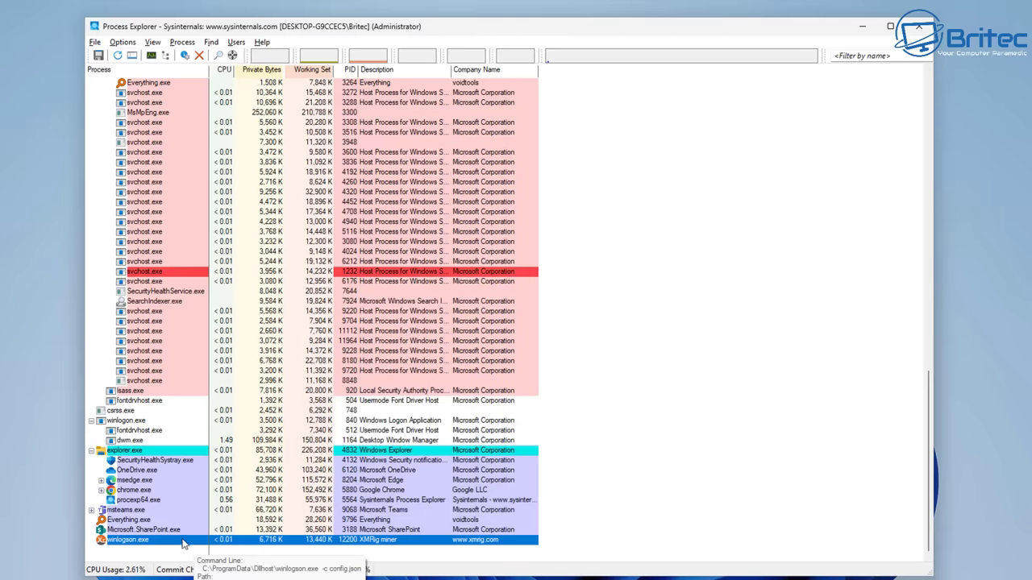
right_click(129, 510)
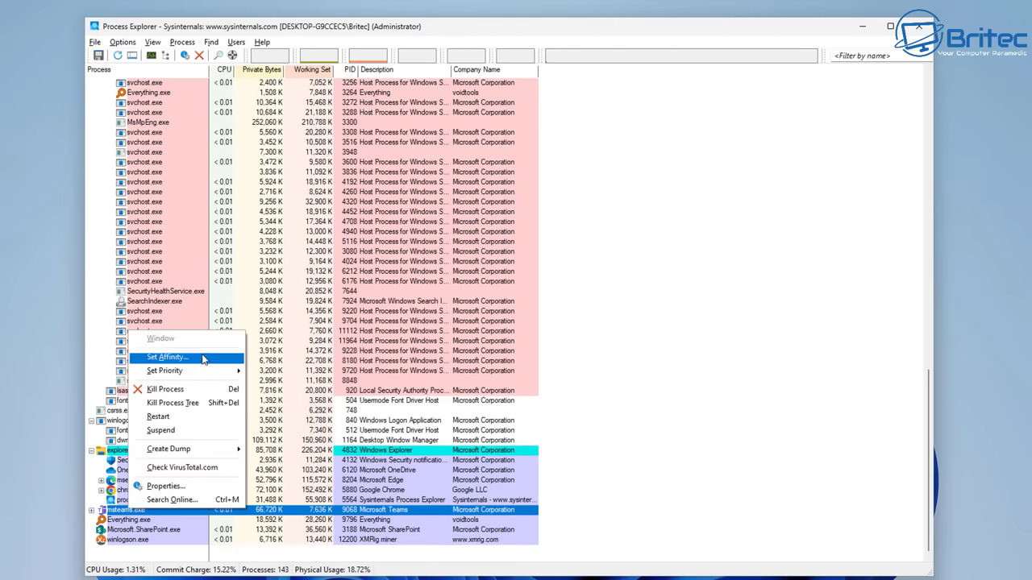
click(199, 488)
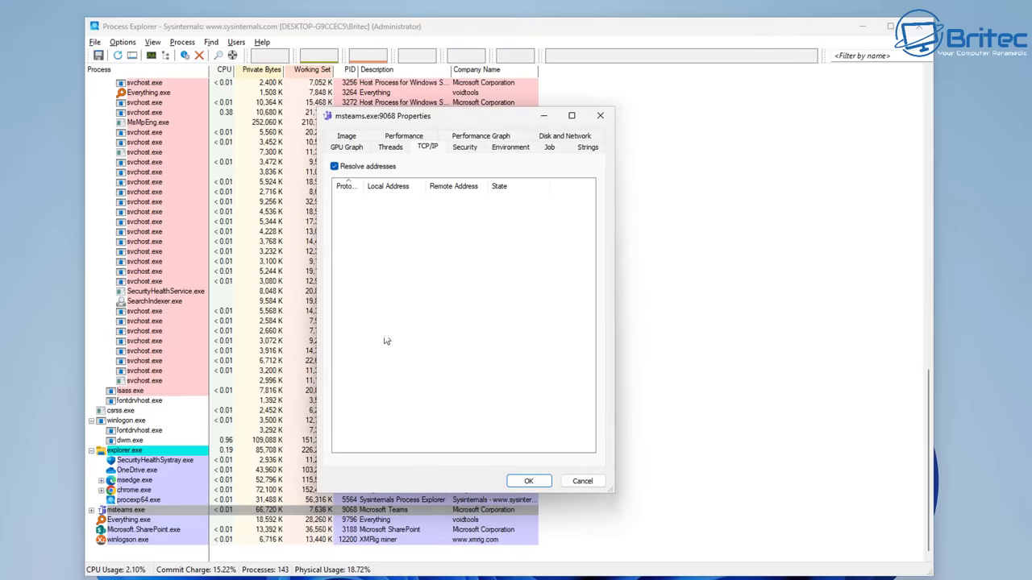
click(607, 117)
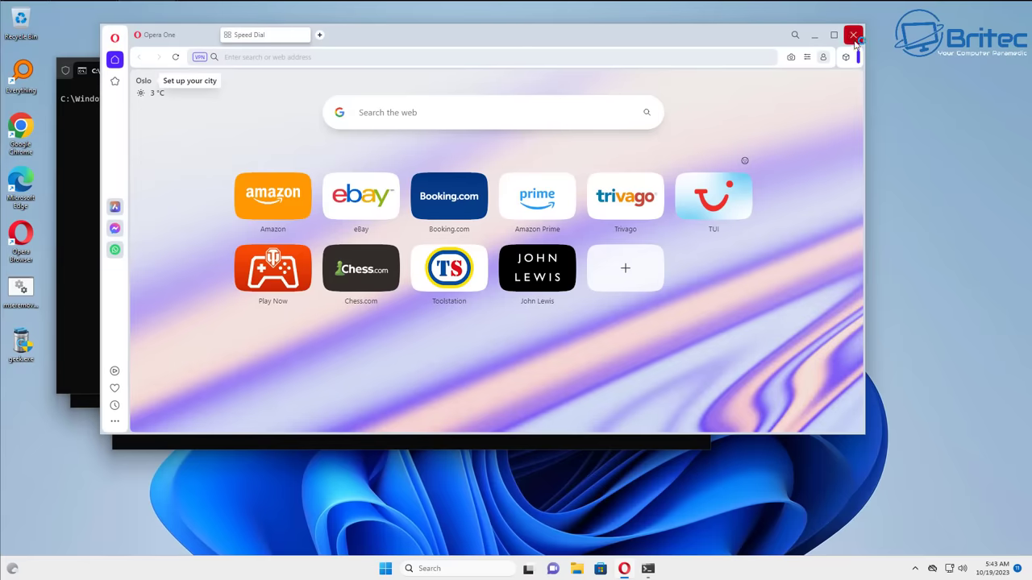
- Close the Opera browser window and dismiss the missing-file error messages on the desktop
click(855, 40)
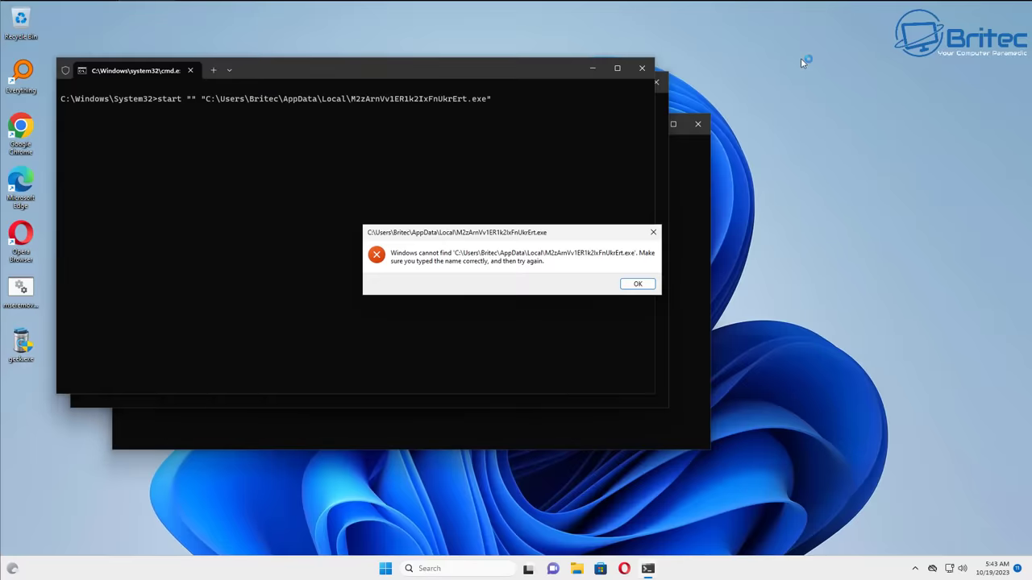
click(636, 287)
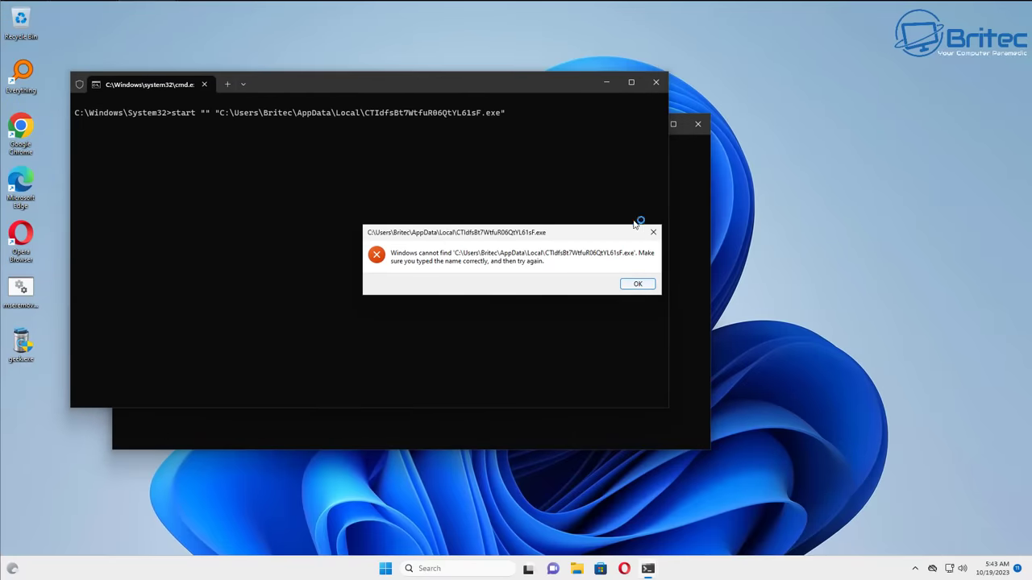
click(636, 285)
click(637, 284)
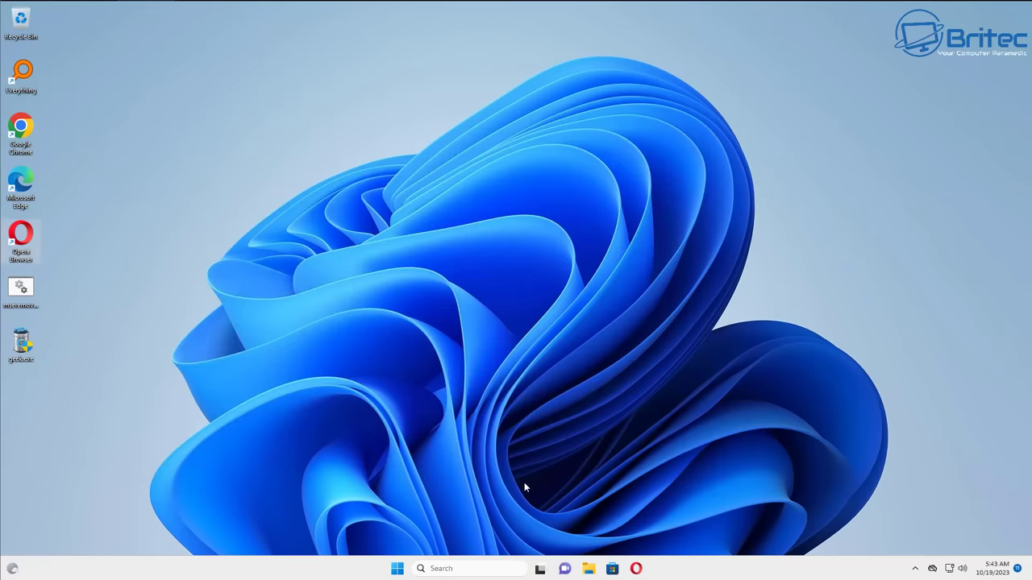
- View the Home page in File Explorer and close the window
click(588, 569)
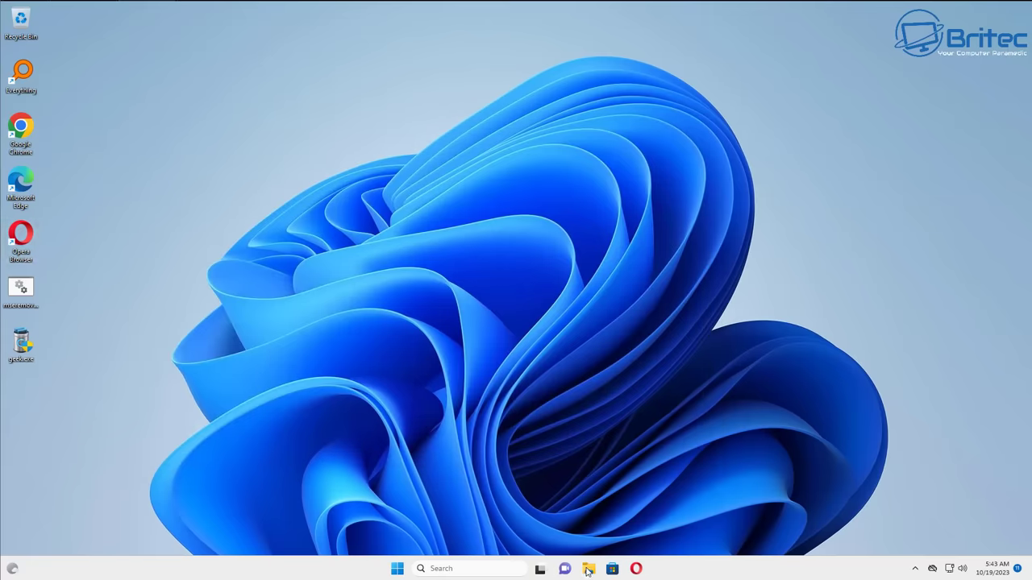
drag(357, 142, 486, 119)
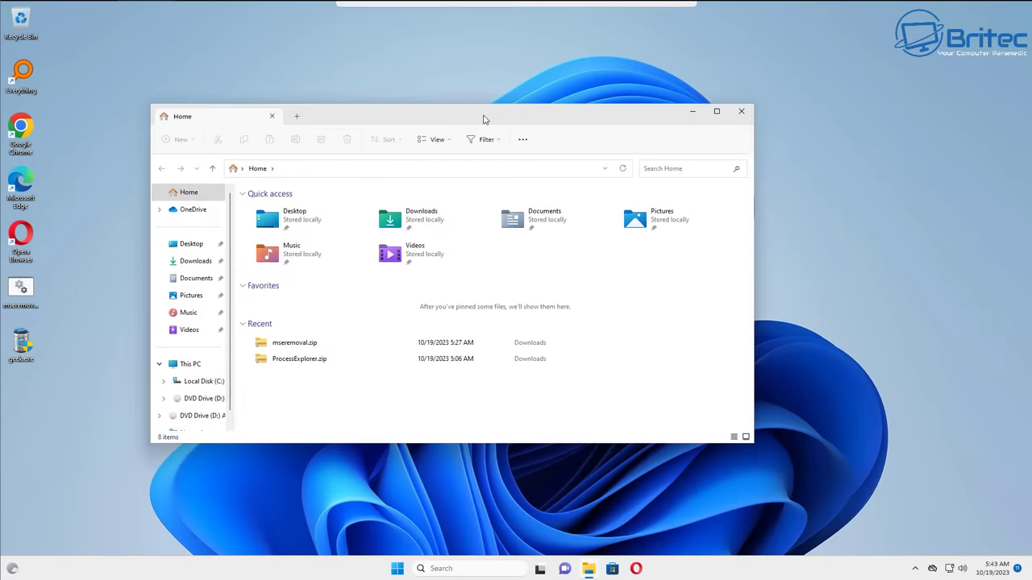
click(740, 113)
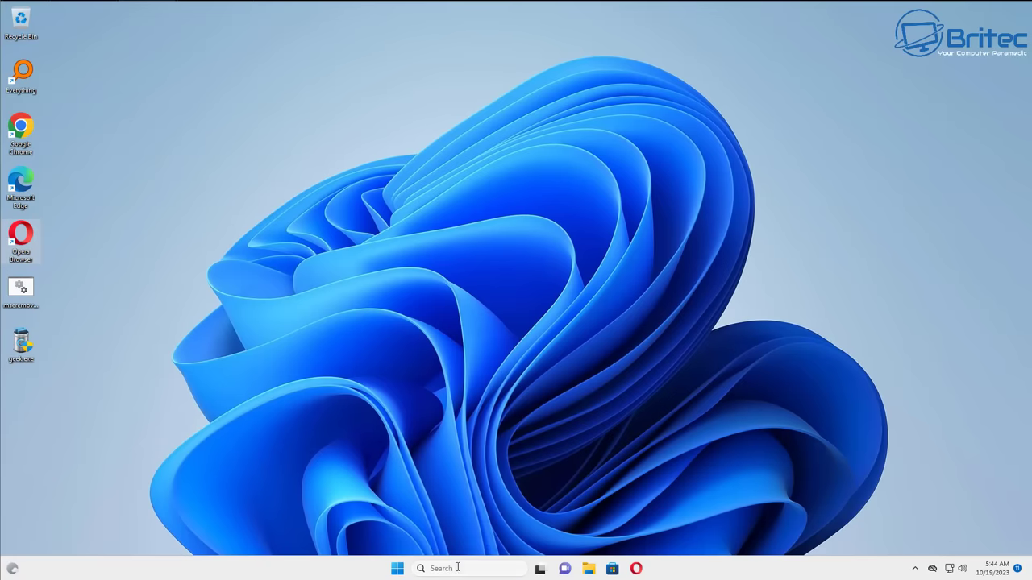
- Open Task Manager and reposition its window on the desktop
right_click(395, 569)
click(392, 434)
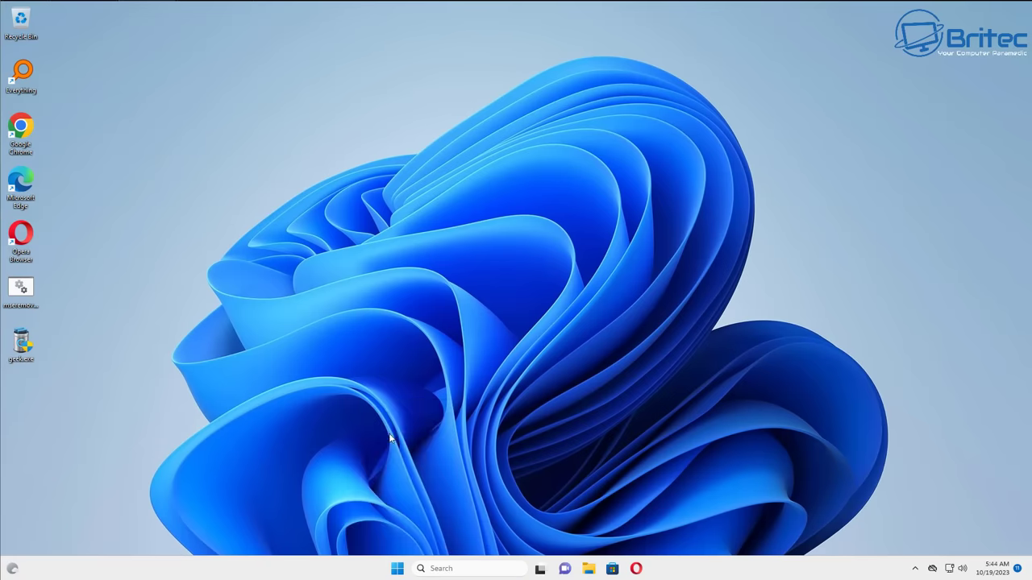
drag(717, 67, 701, 79)
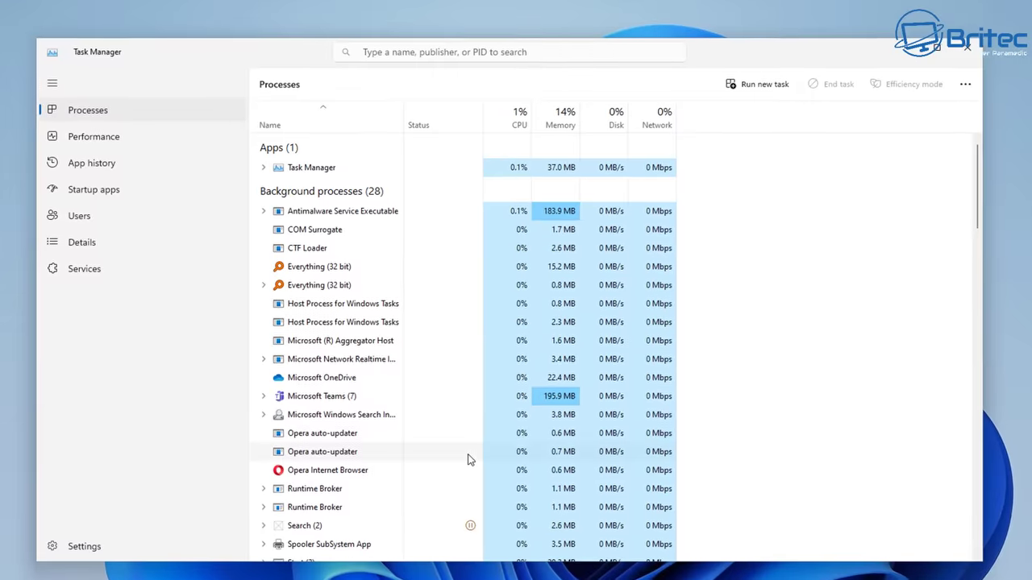
- Expand the Search group among the background processes to examine its subprocesses and their status
scroll(441, 468, down, 1)
click(300, 468)
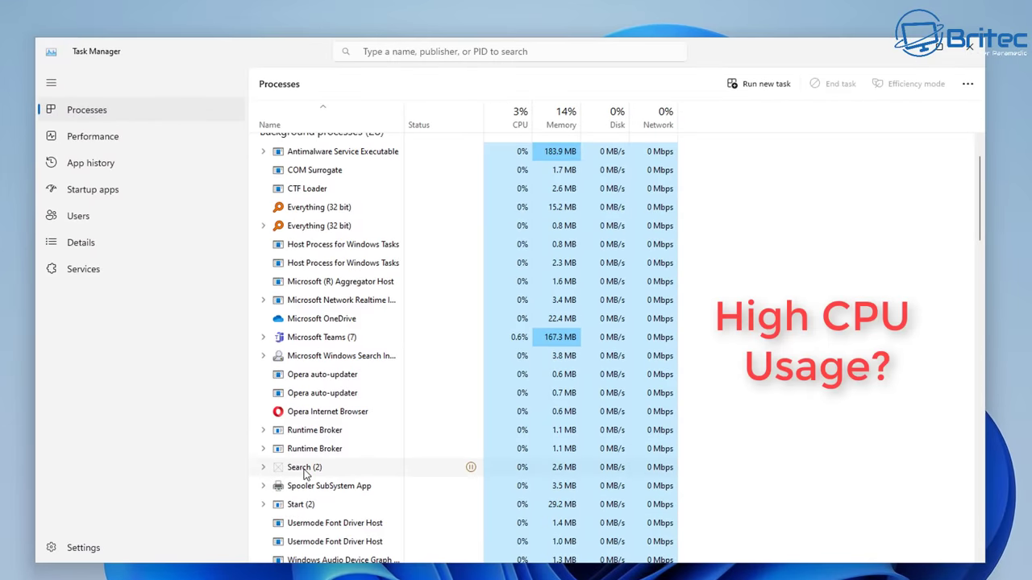
click(262, 468)
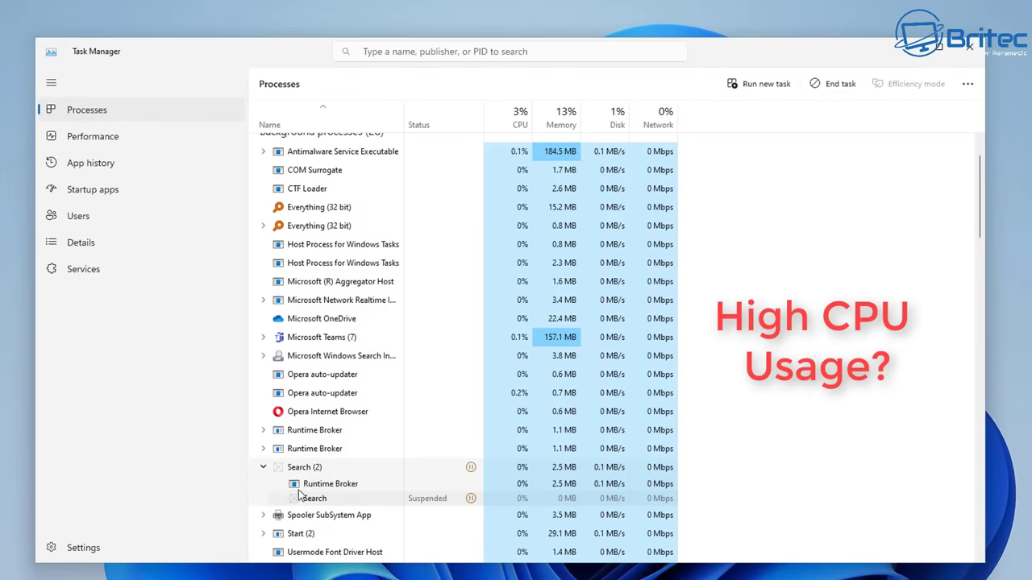
mouse_move(470, 469)
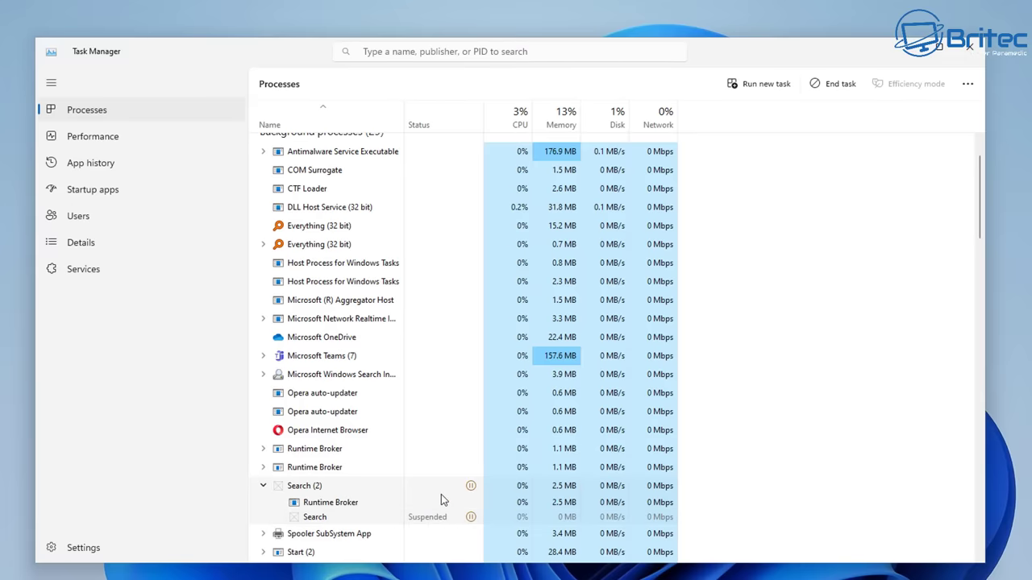
- Inspect the general and detailed file properties of the Runtime Broker subprocess under Search, and close the properties
click(340, 504)
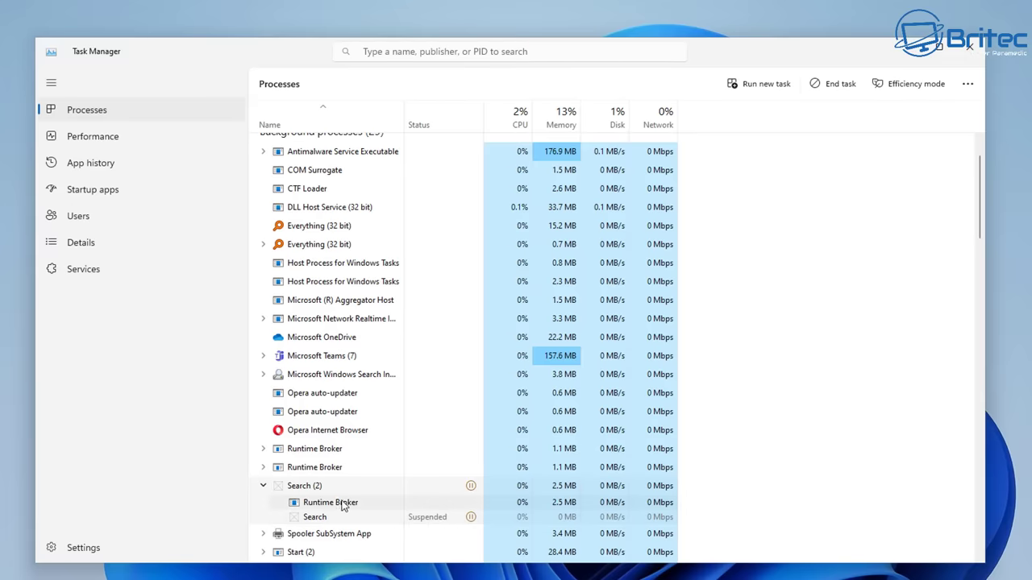
right_click(345, 505)
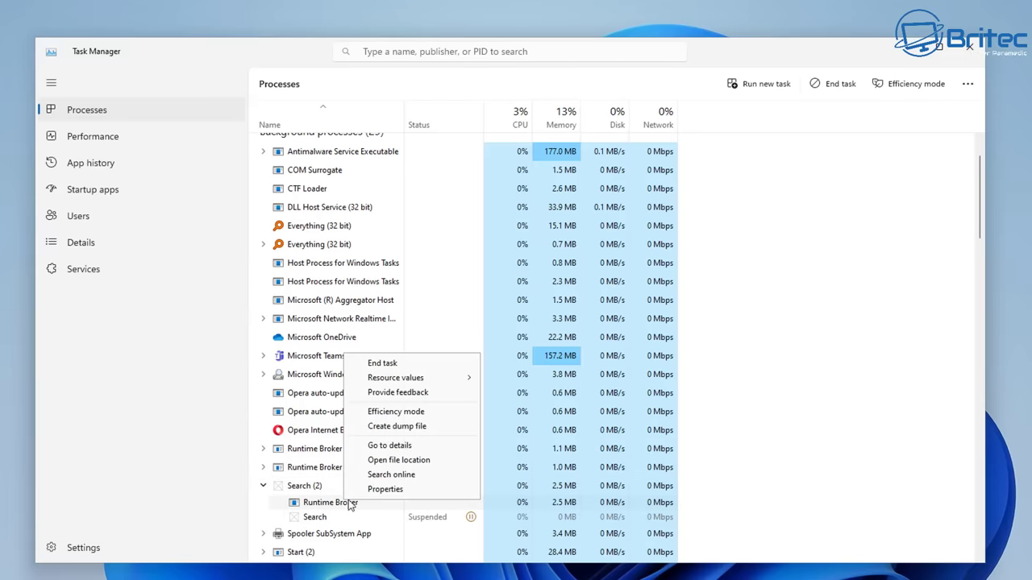
click(394, 491)
drag(520, 310, 395, 166)
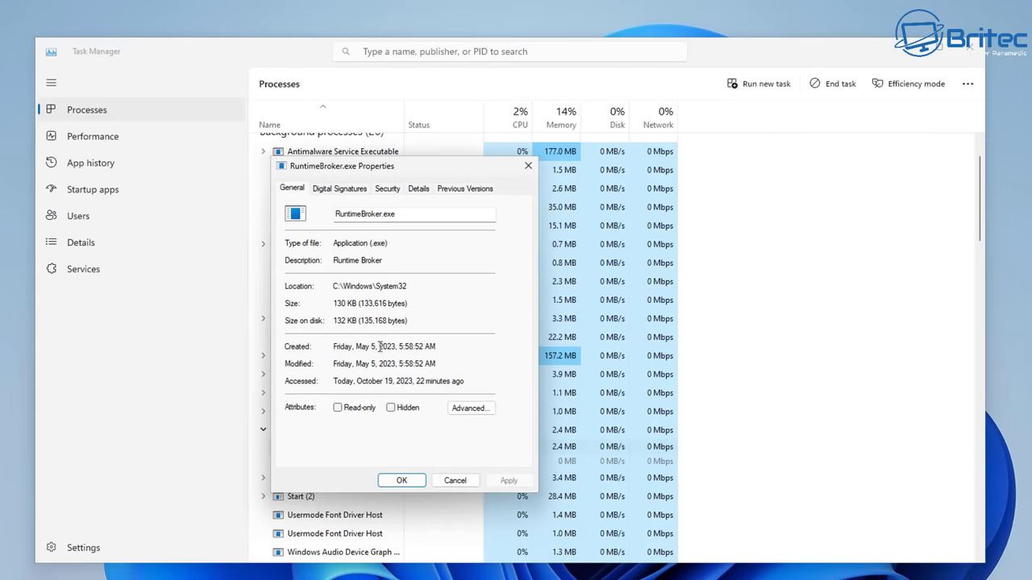
click(418, 188)
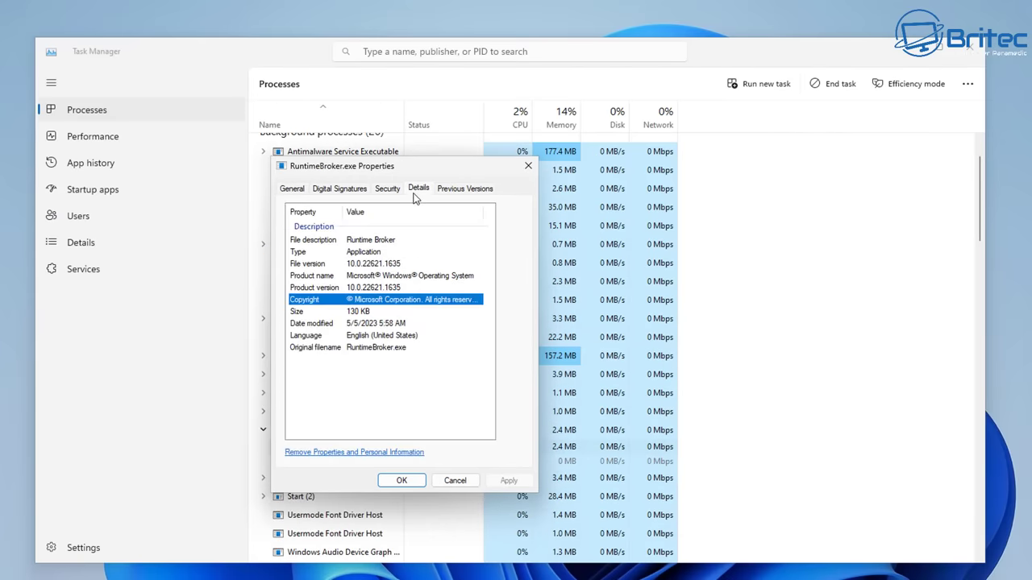
click(528, 166)
- Review the remaining background processes and all Windows processes to the end of the list, and return to the background processes
scroll(400, 467, down, 5)
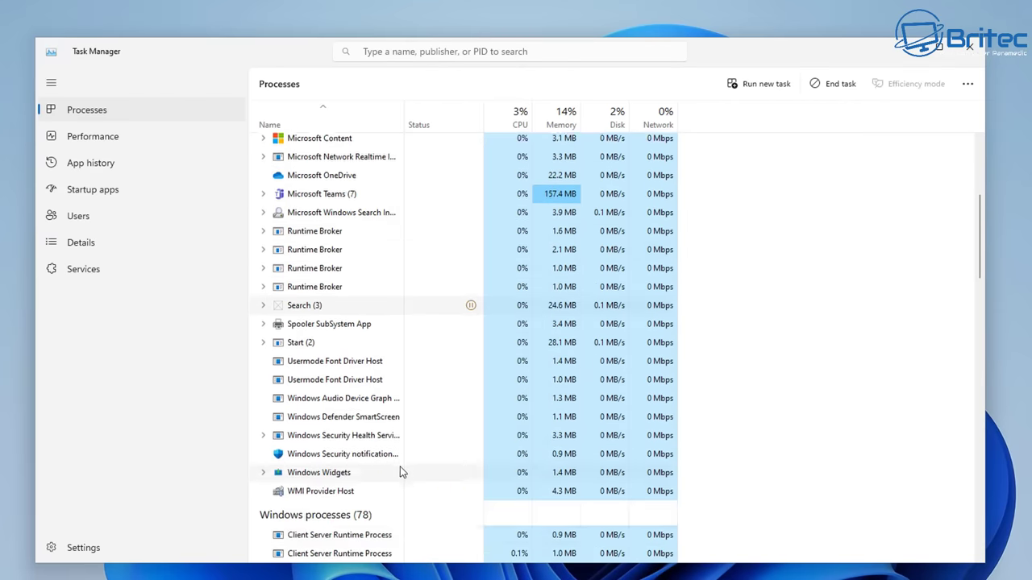
scroll(396, 468, down, 1)
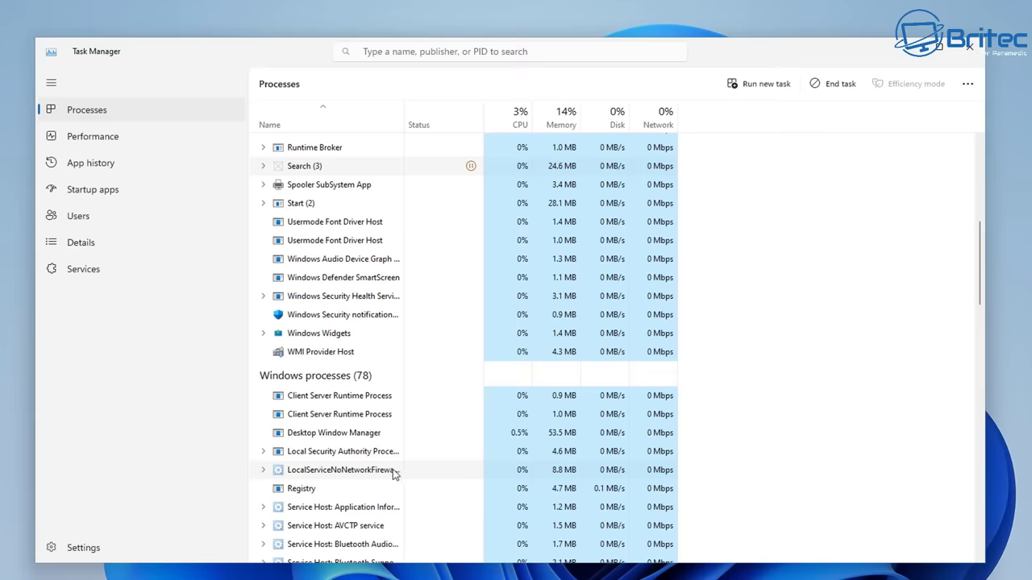
scroll(394, 474, down, 3)
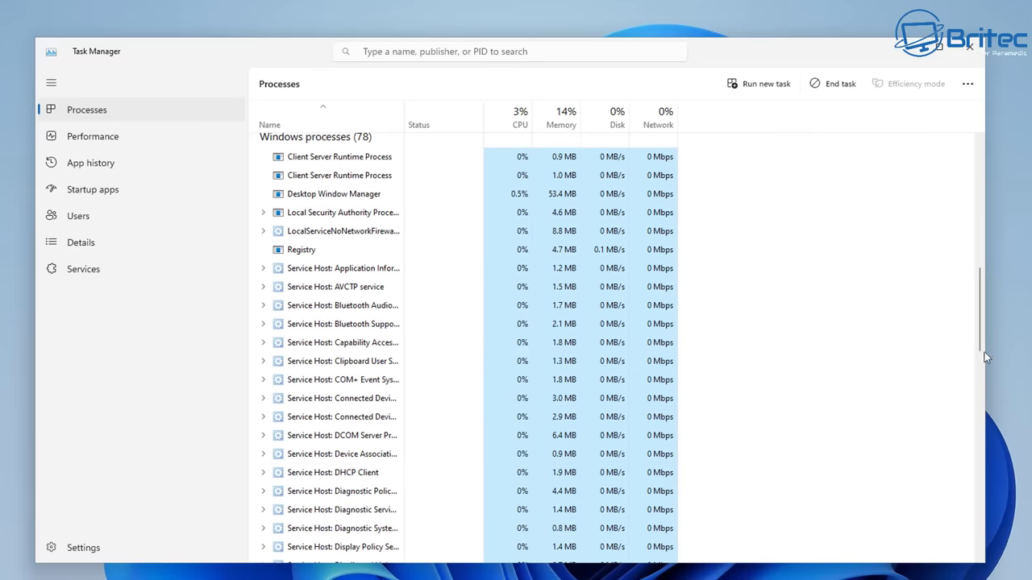
drag(982, 329, 970, 540)
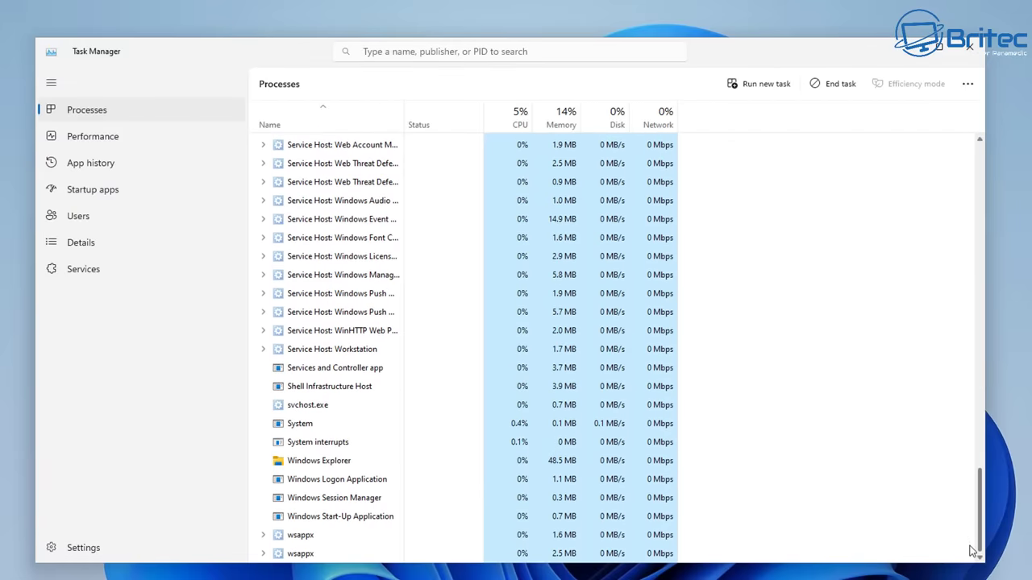
drag(971, 550, 935, 224)
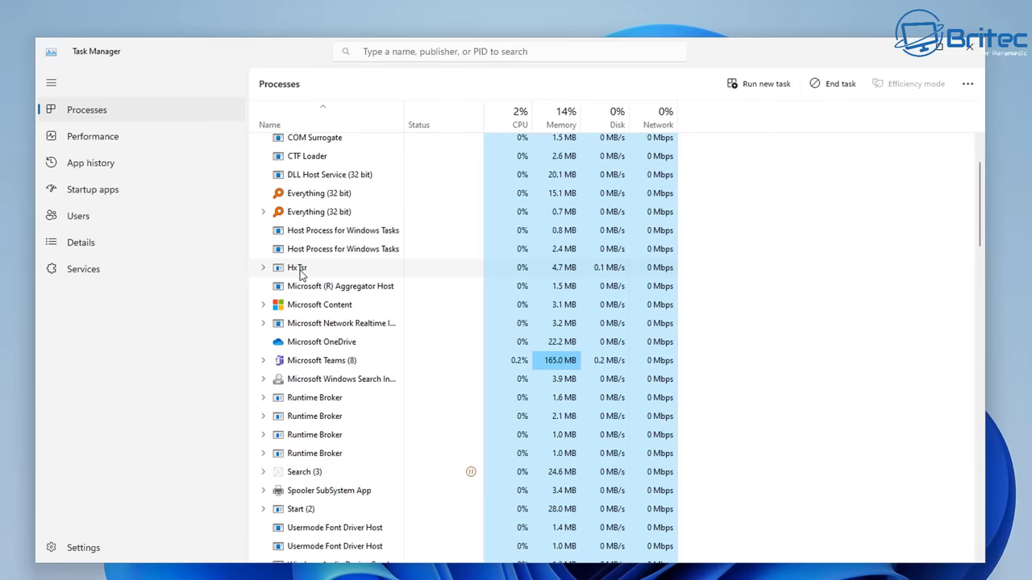
- Expand the HxTsr background process, examine the description and file location in its subprocess's properties, and close them
click(263, 267)
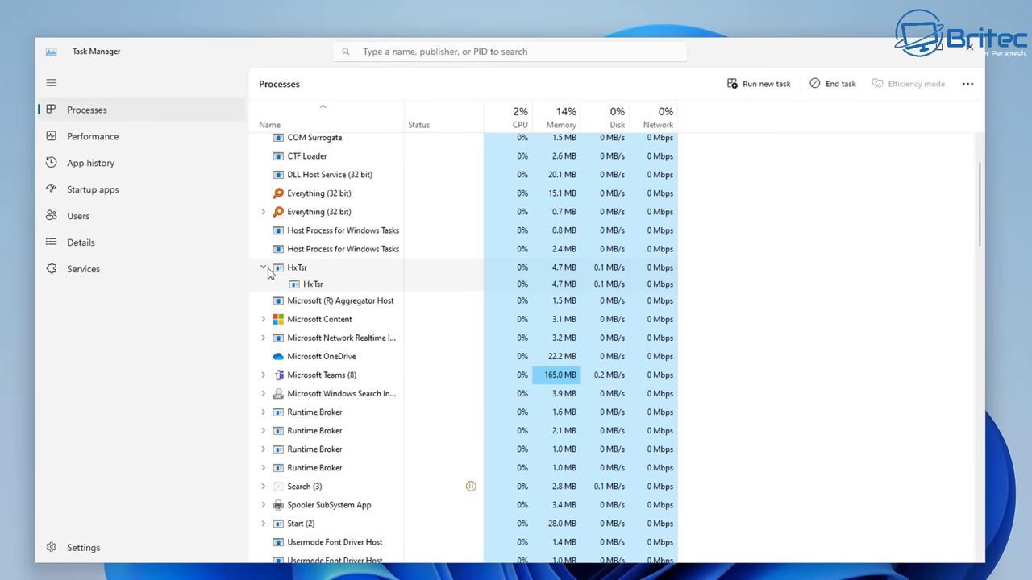
right_click(309, 286)
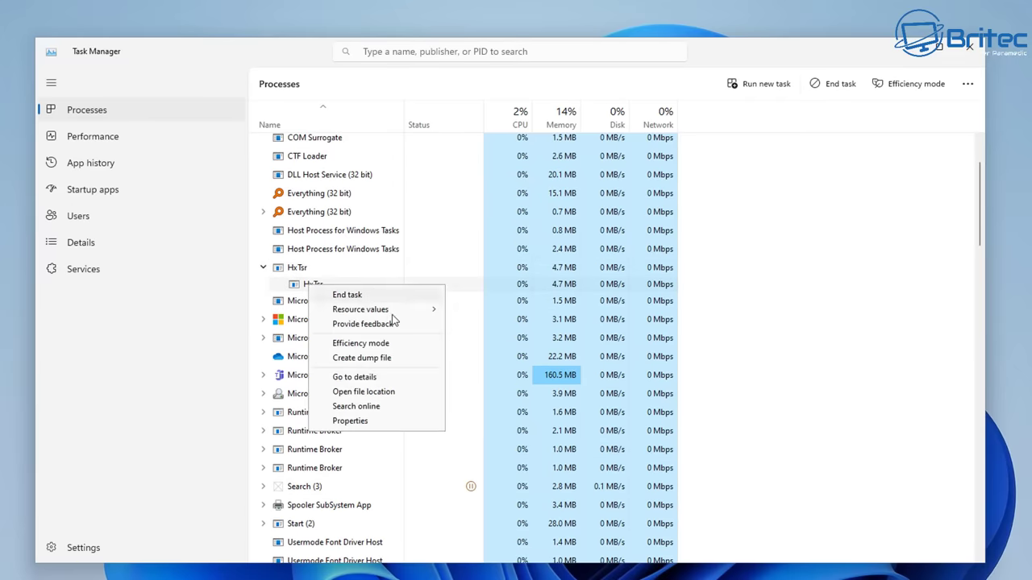
click(363, 423)
drag(468, 240, 418, 164)
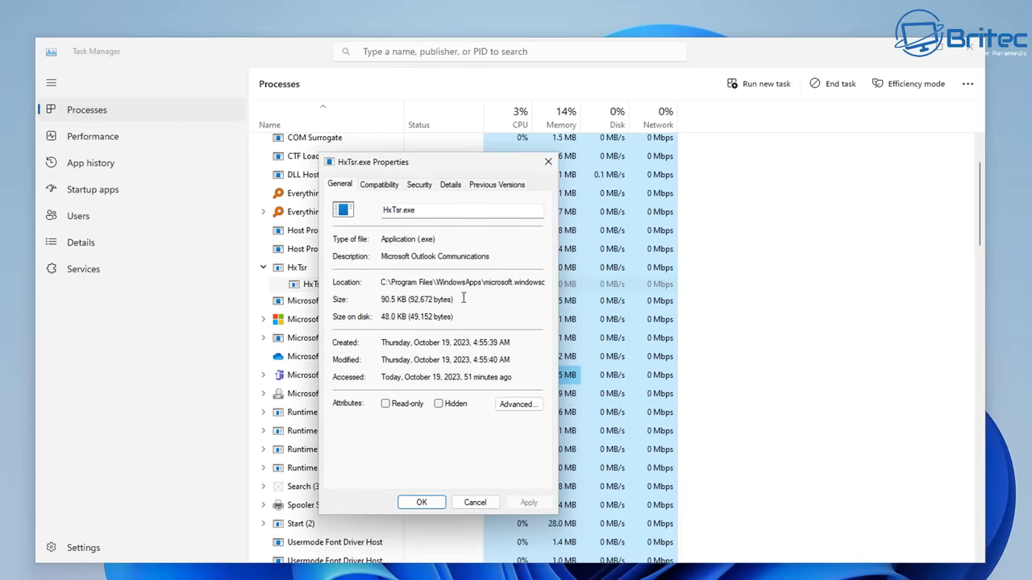
drag(480, 284, 318, 298)
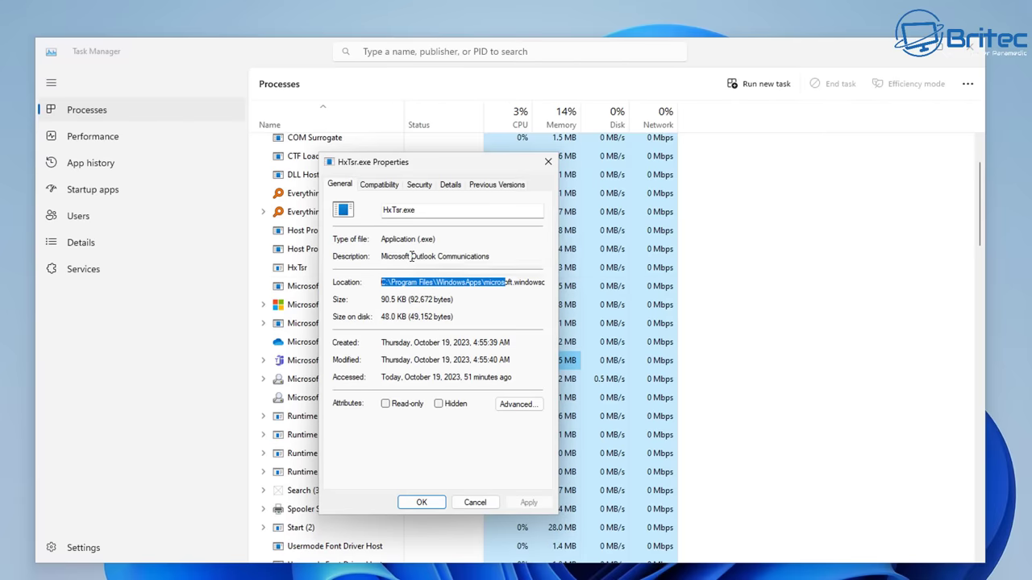
click(475, 502)
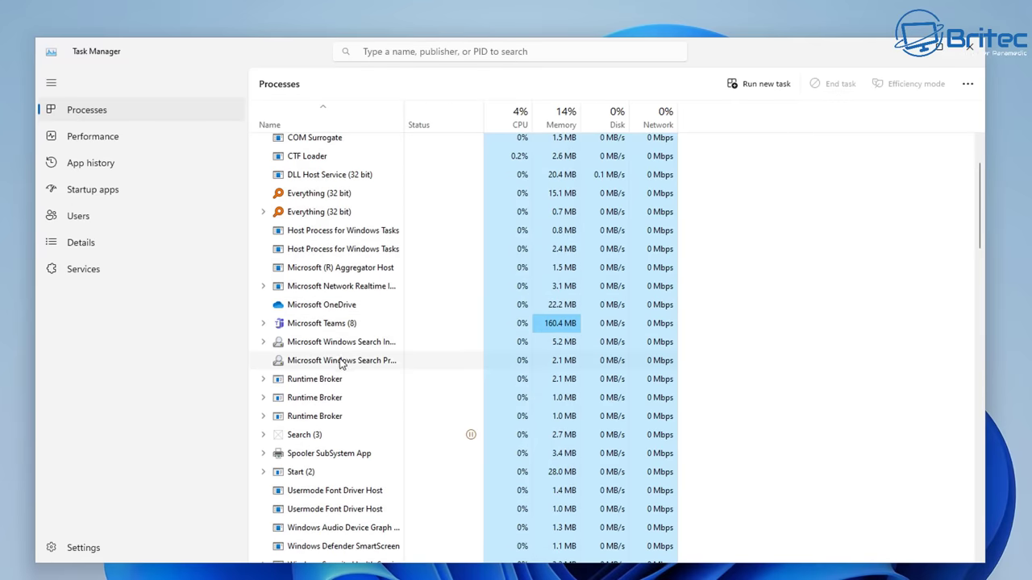
- Expand the Start process group and open the Start subprocess's file location to examine StartMenuExperienceHost.exe
scroll(342, 364, up, 1)
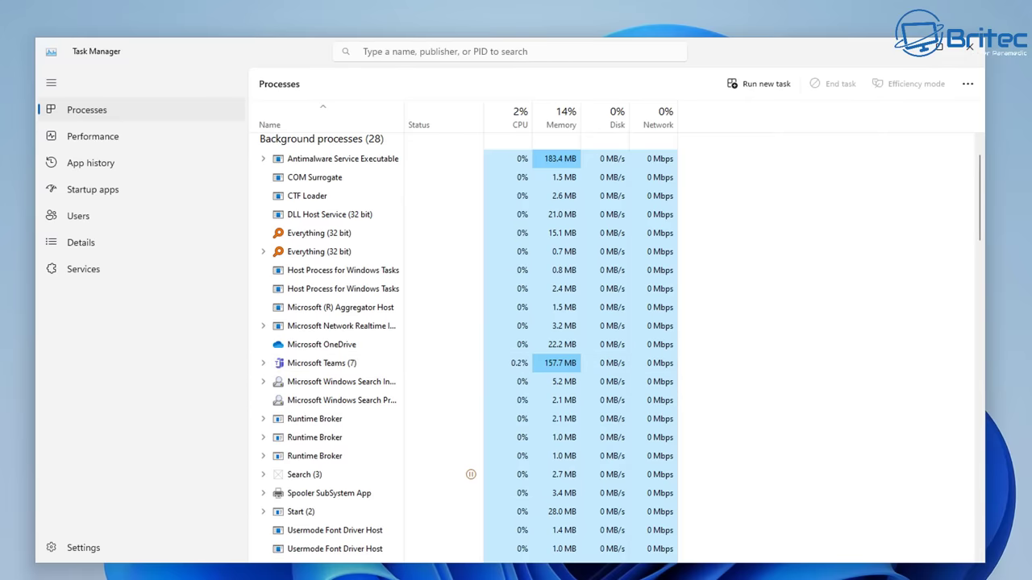
scroll(459, 346, down, 3)
click(269, 451)
scroll(269, 452, down, 1)
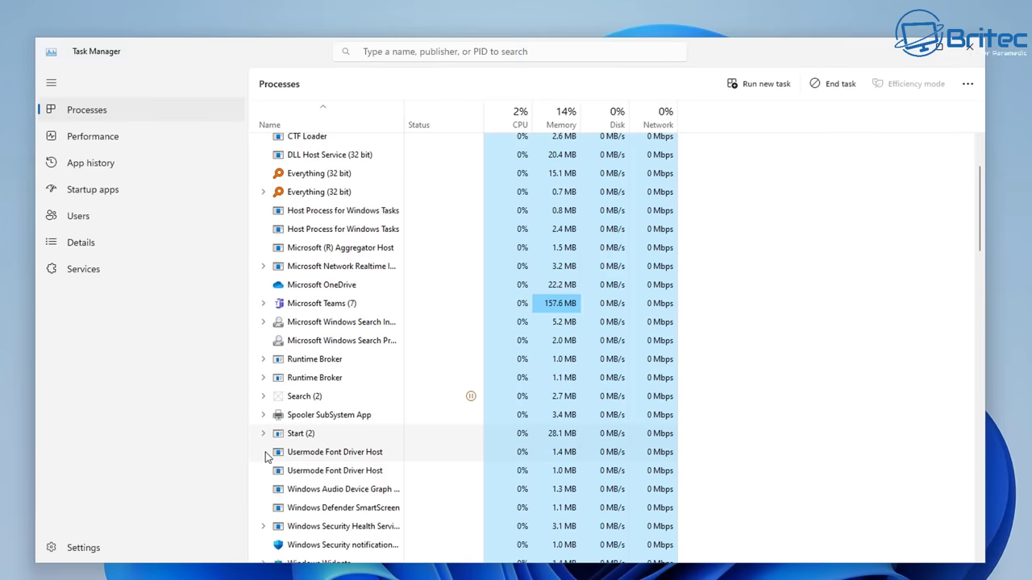
click(263, 434)
click(264, 434)
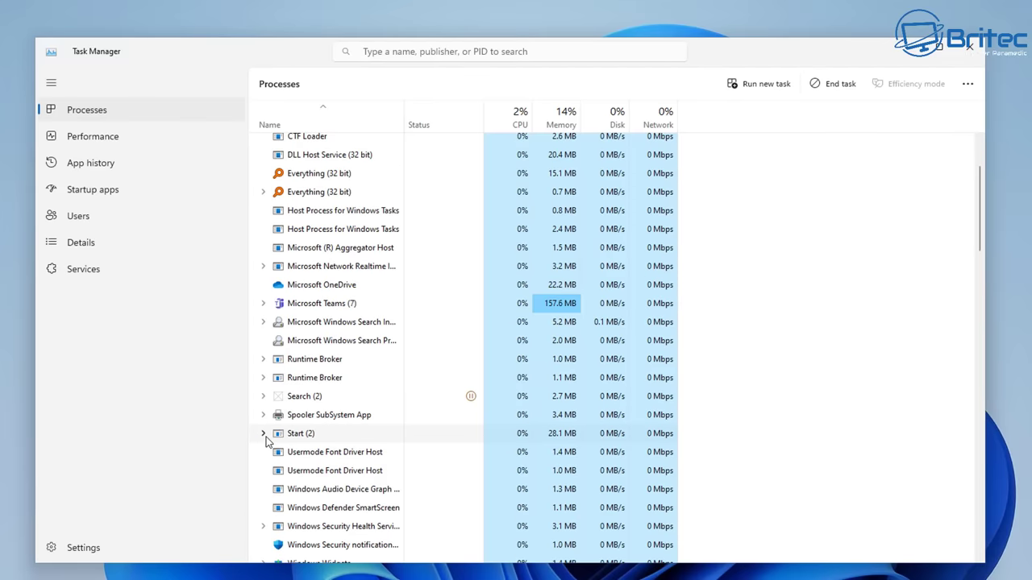
click(264, 435)
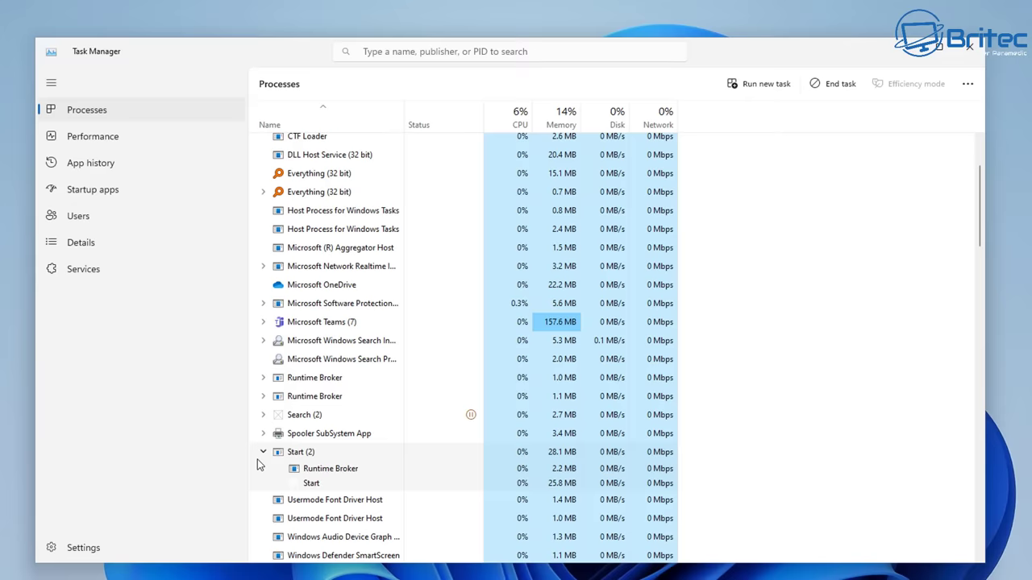
right_click(323, 484)
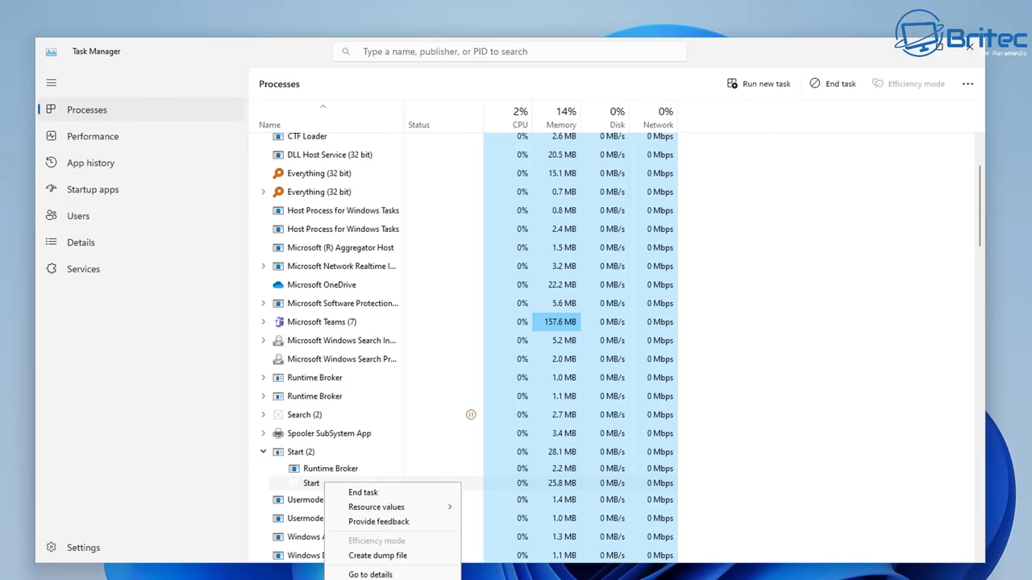
click(376, 579)
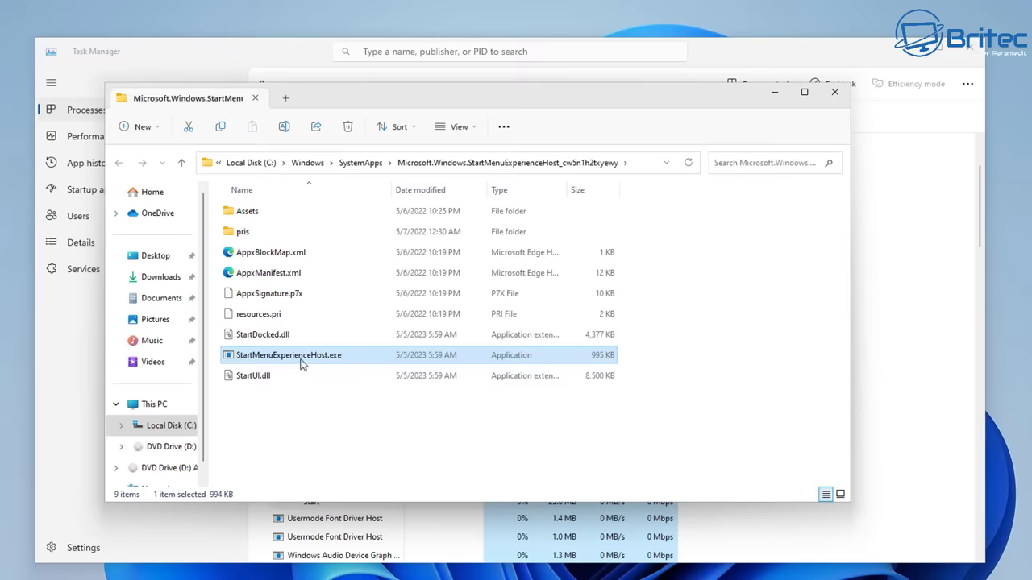
mouse_move(302, 365)
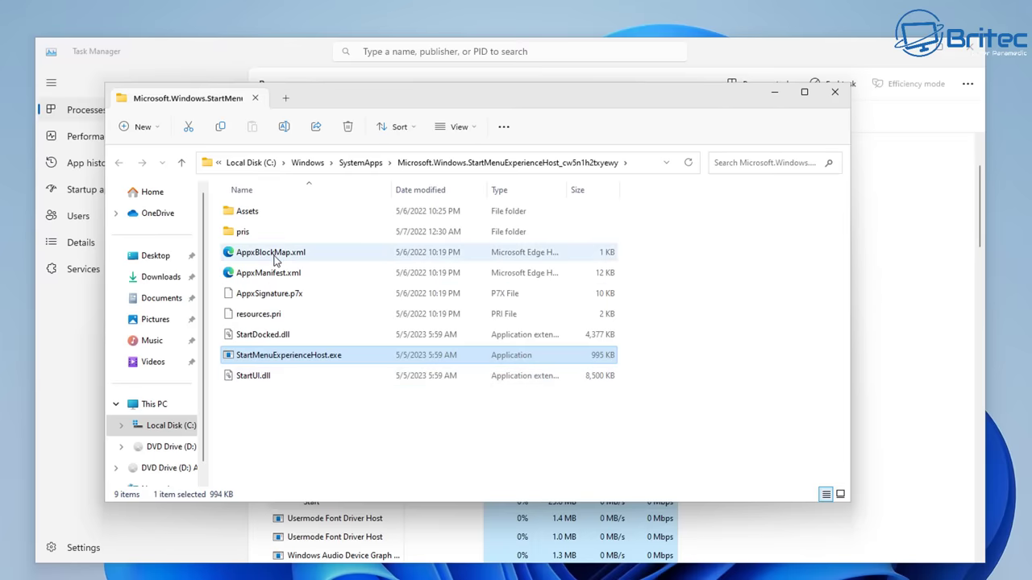
- Switch to Opera, view the end of the VirusTotal Terms of Service page, and quit the browser with its open tabs
scroll(948, 393, down, 10)
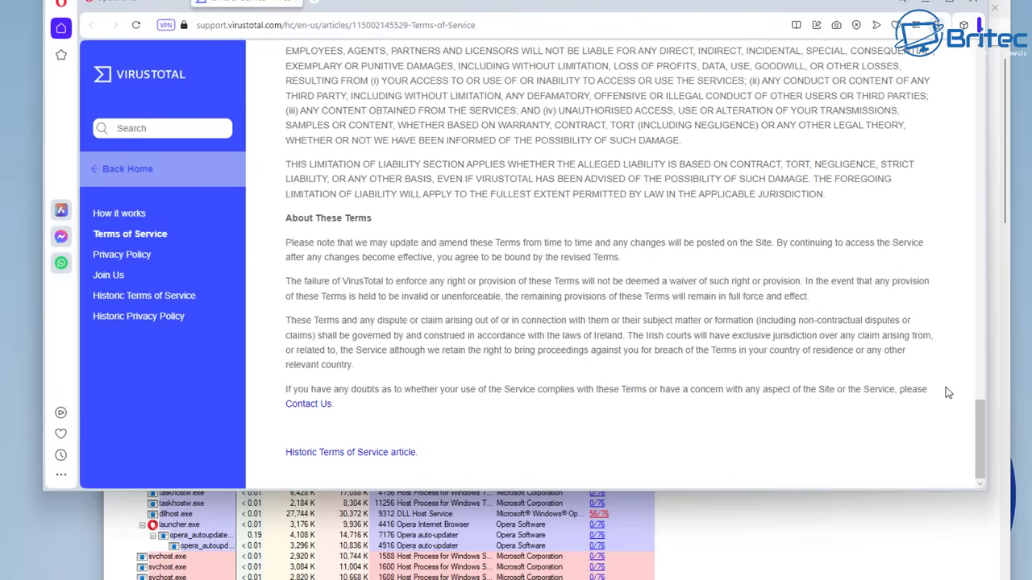
click(973, 4)
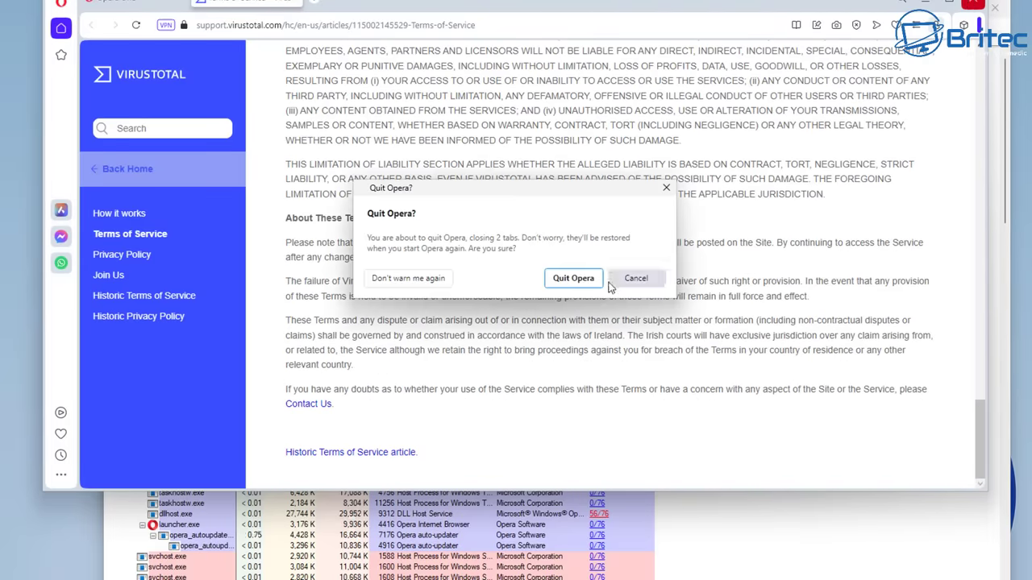
click(571, 279)
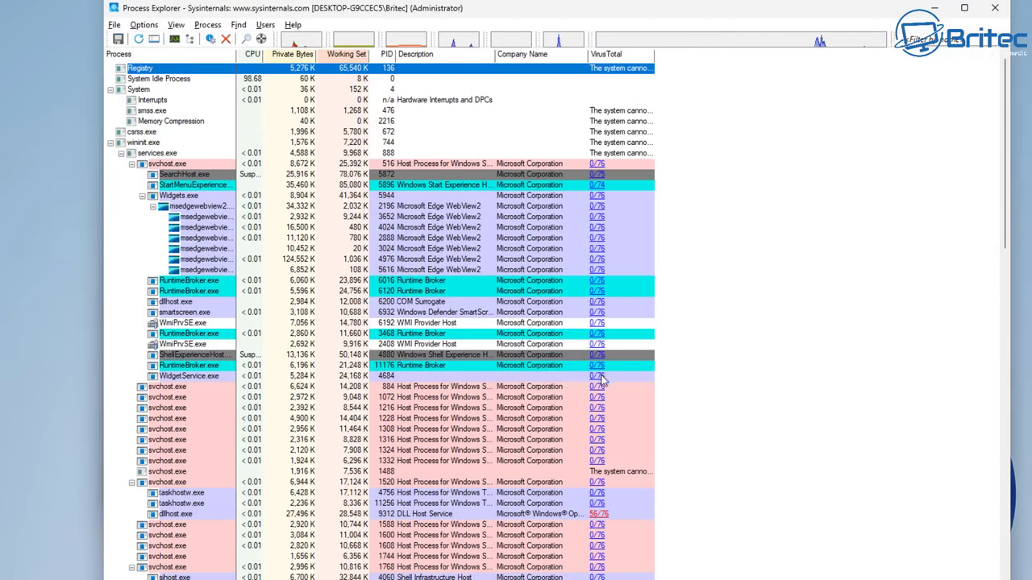
- In Process Explorer, follow the VirusTotal result of dllhost.exe (DLL Host Service), and check the process's TCP/IP connections in its properties
click(599, 515)
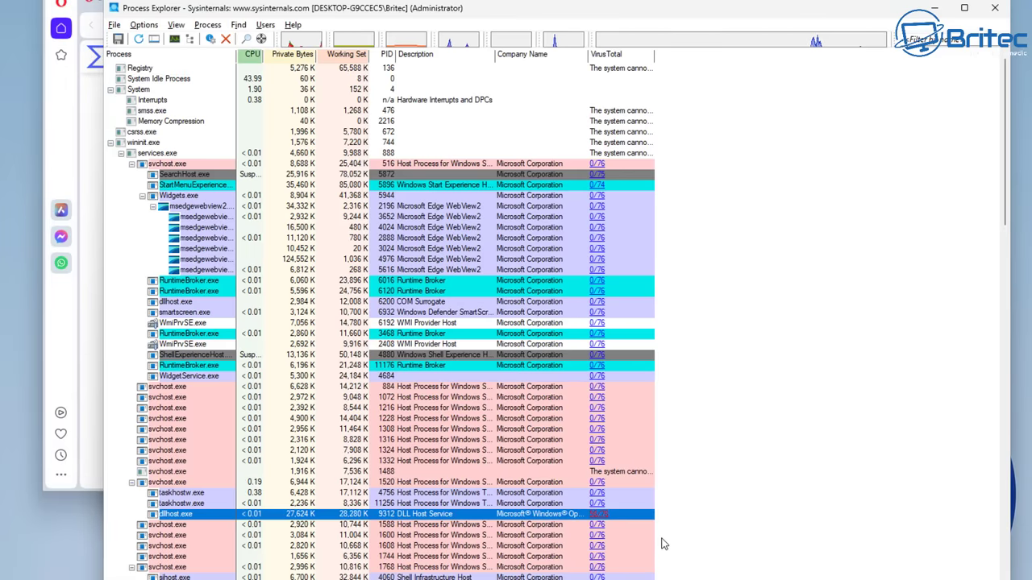
scroll(662, 542, down, 3)
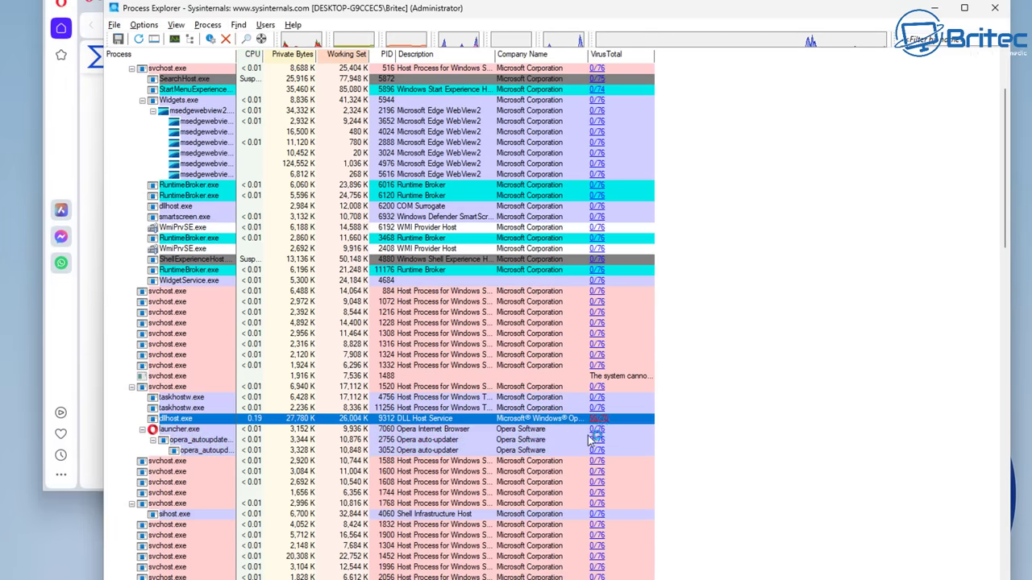
right_click(600, 419)
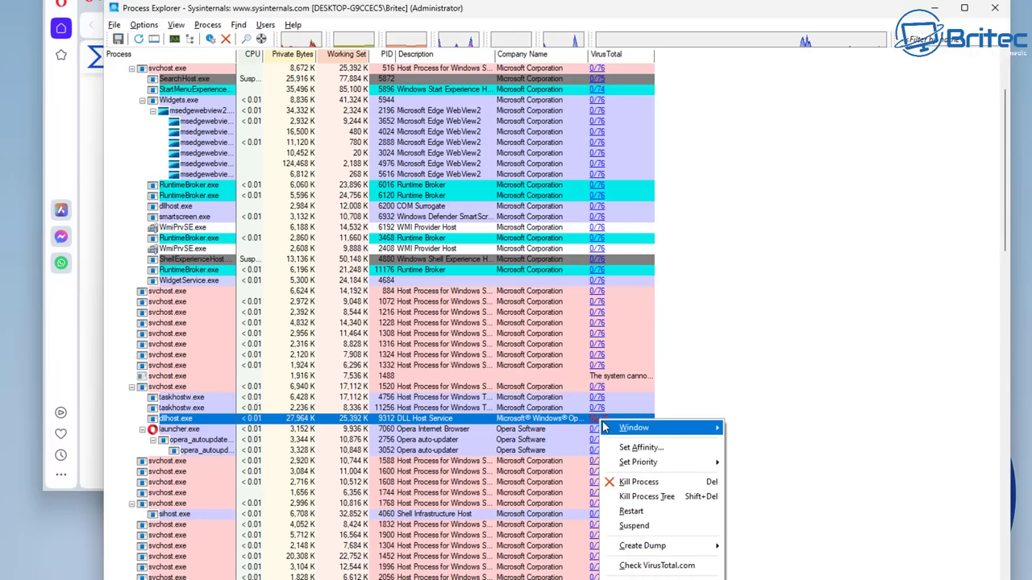
click(657, 577)
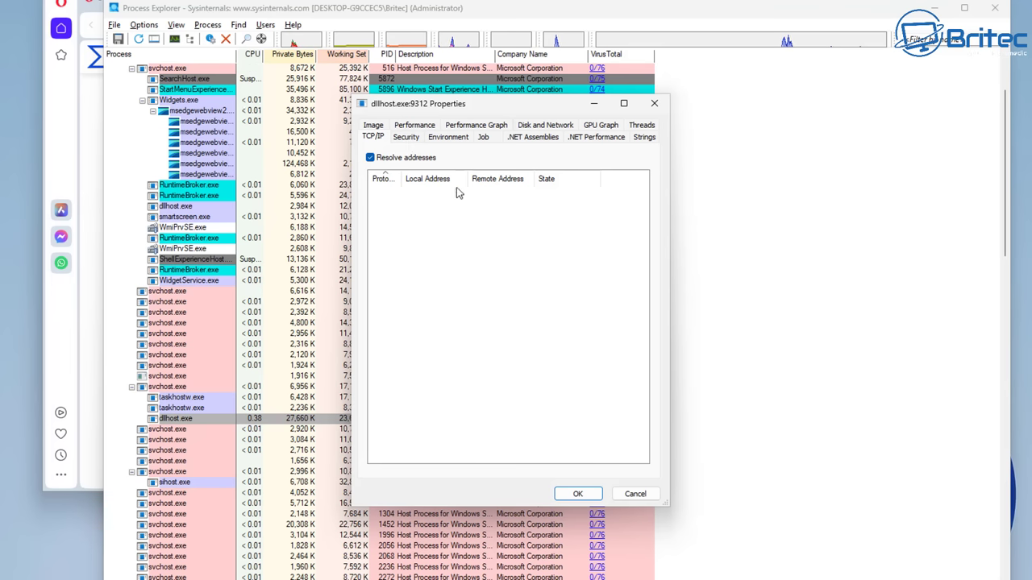
click(643, 496)
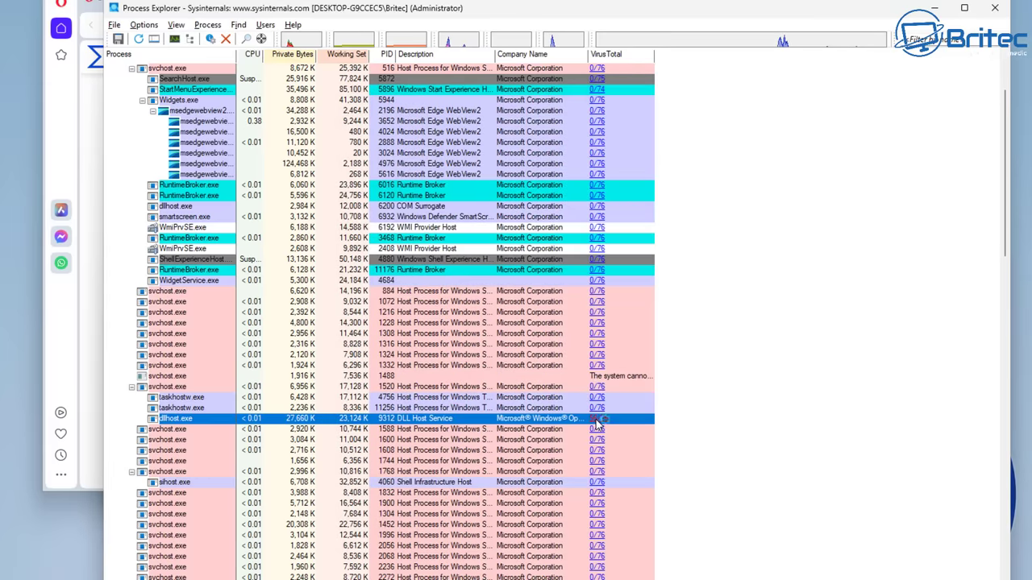
- Open the VirusTotal detection report for the flagged dllhost.exe process to review the vendors' analysis, and quit Opera
double_click(596, 421)
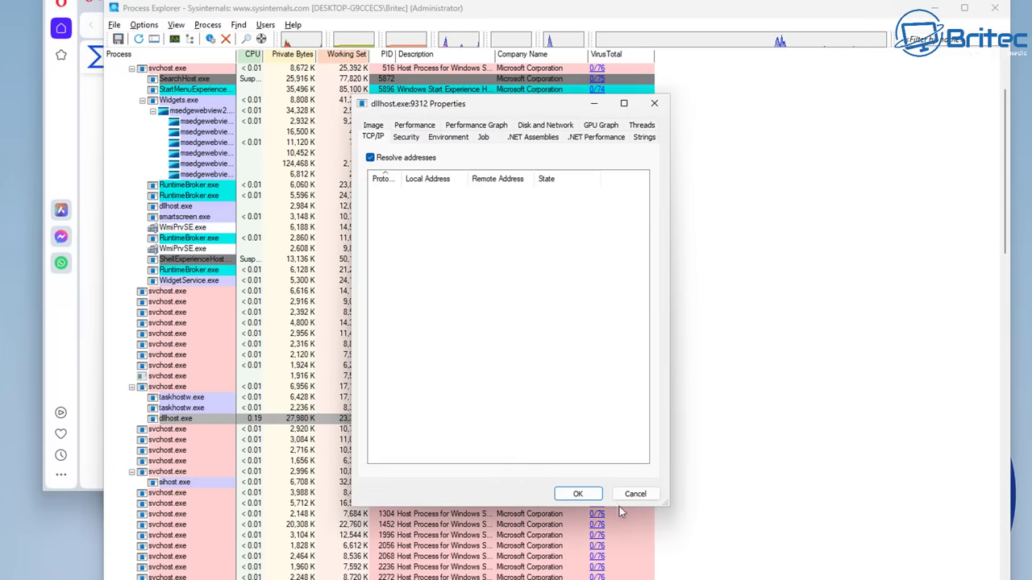
click(637, 496)
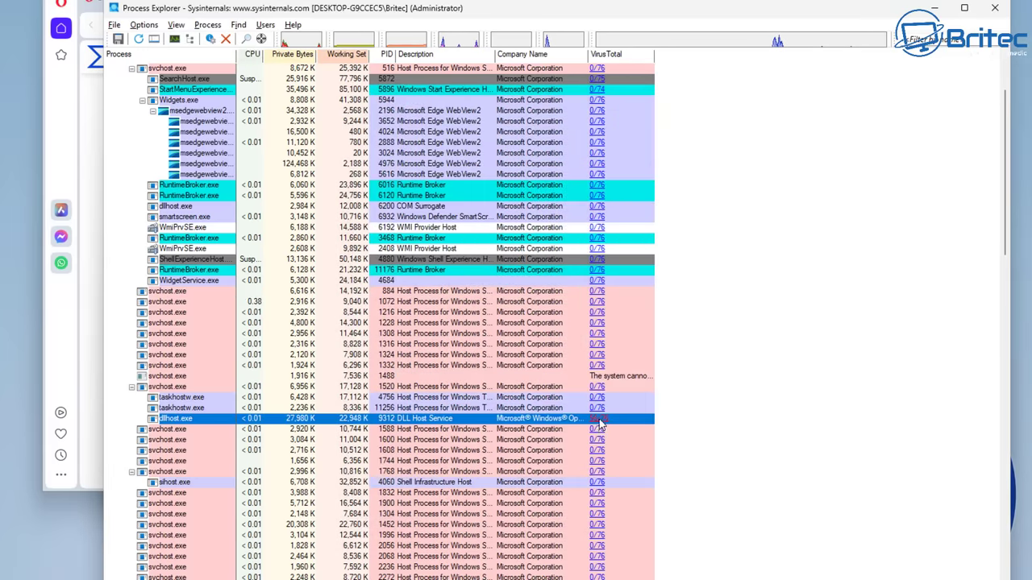
click(596, 419)
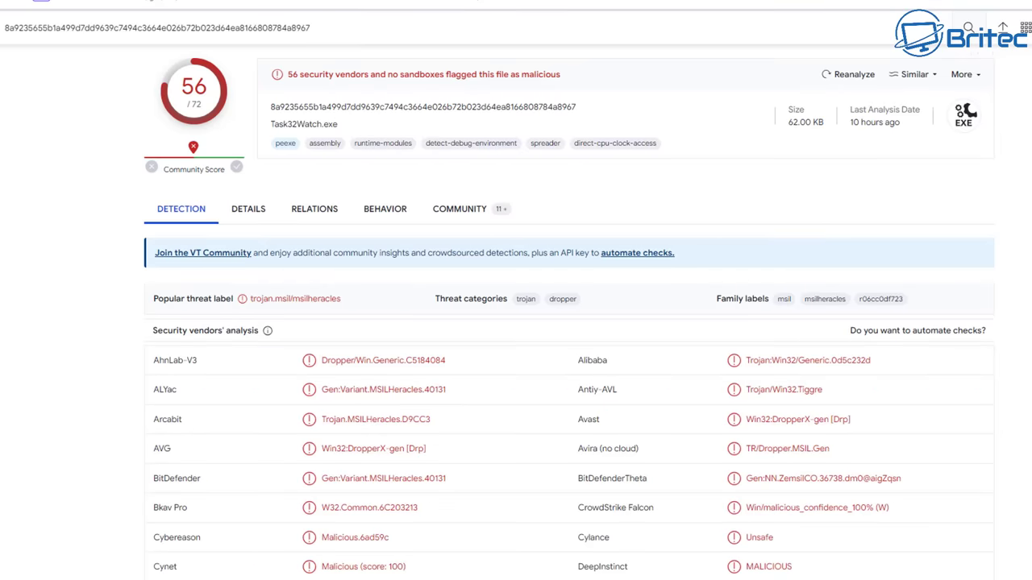
key(alt+F4)
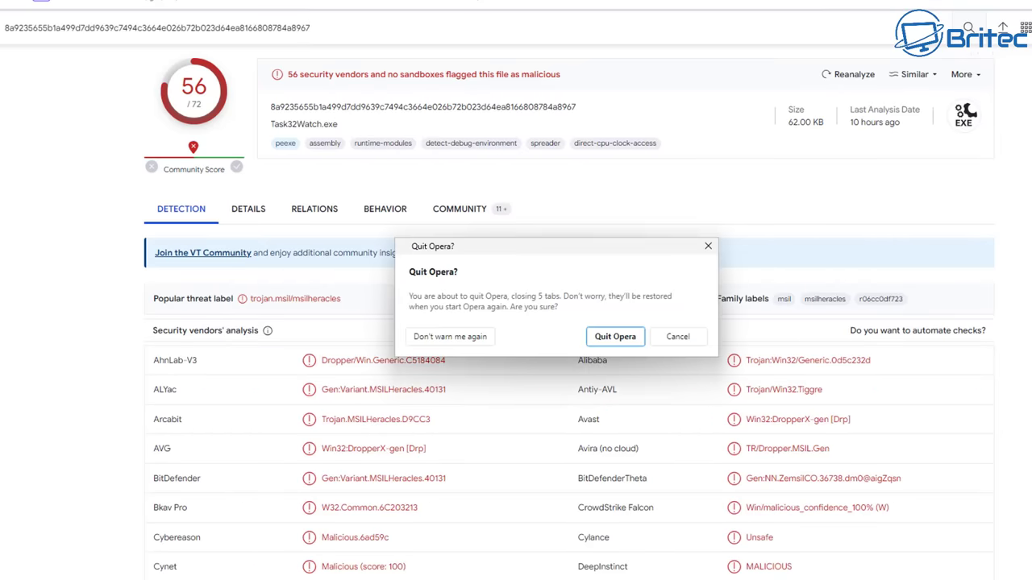
click(638, 338)
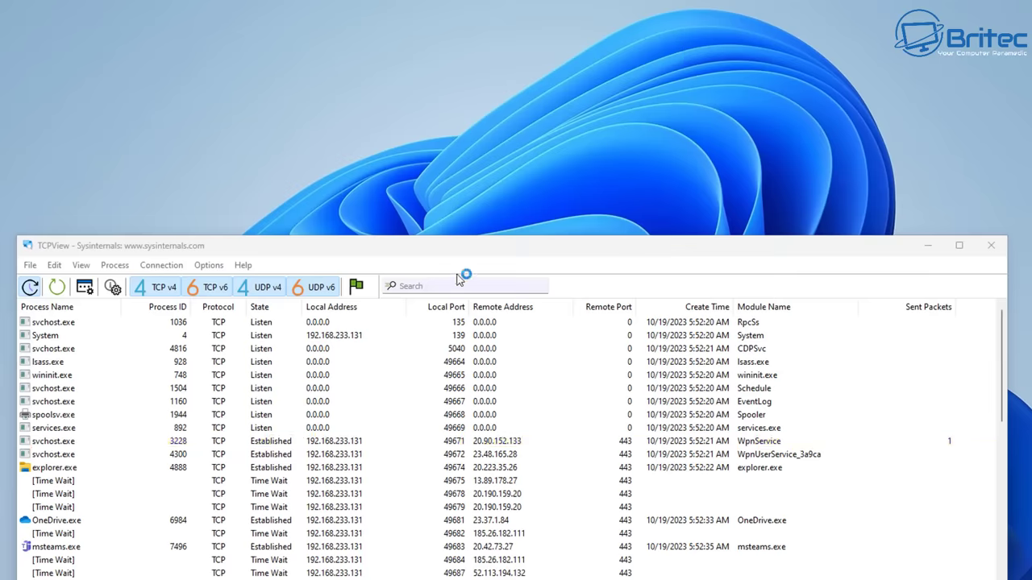
- Switch to TCPView and move its window higher on the desktop to examine the remote addresses of the process connections
drag(478, 248, 508, 62)
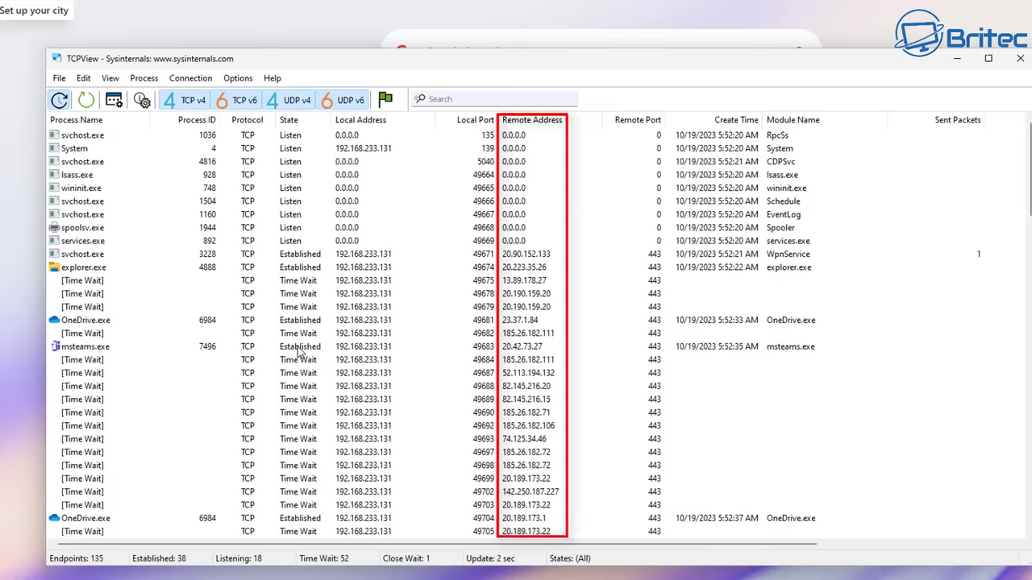
- Examine the msteams.exe and OneDrive.exe connections, and review the remaining endpoints through to the end of the TCPView list
click(84, 353)
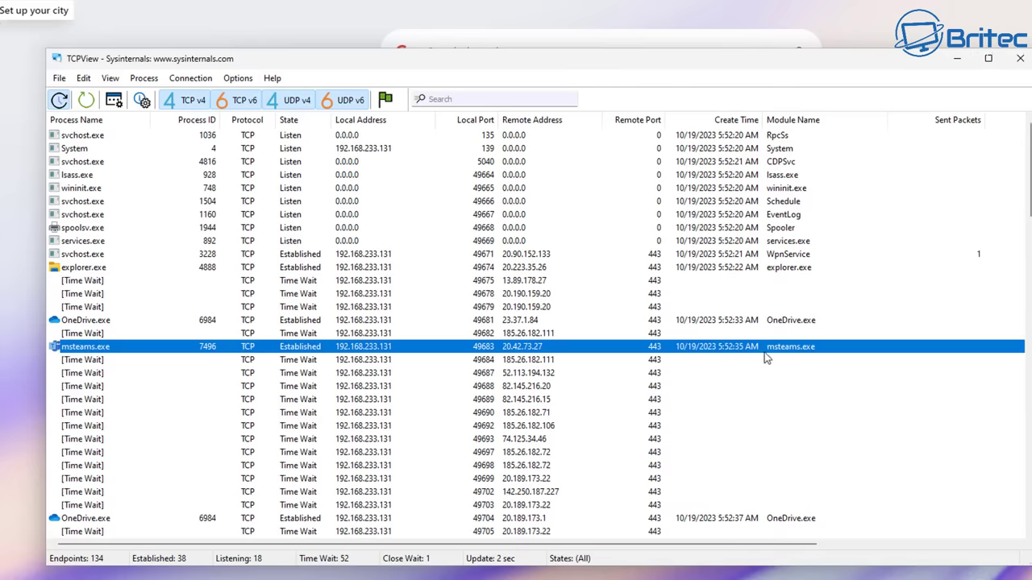
click(304, 323)
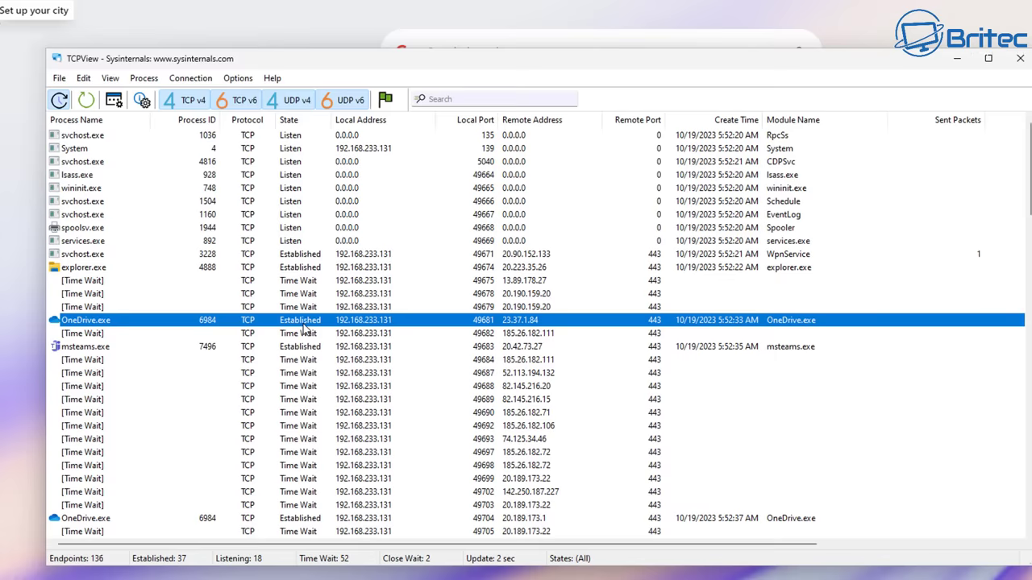
scroll(326, 369, down, 8)
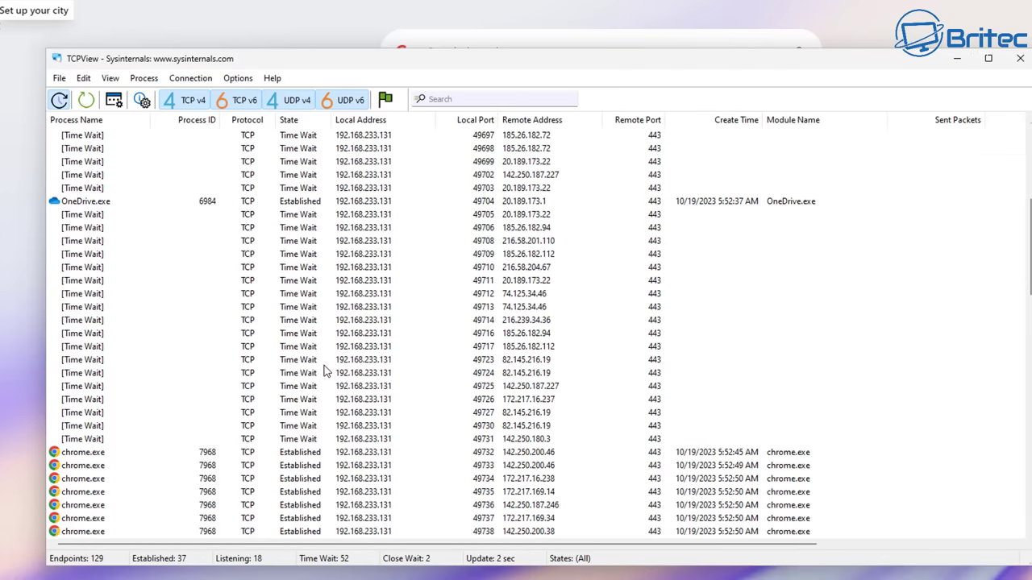
scroll(322, 365, down, 4)
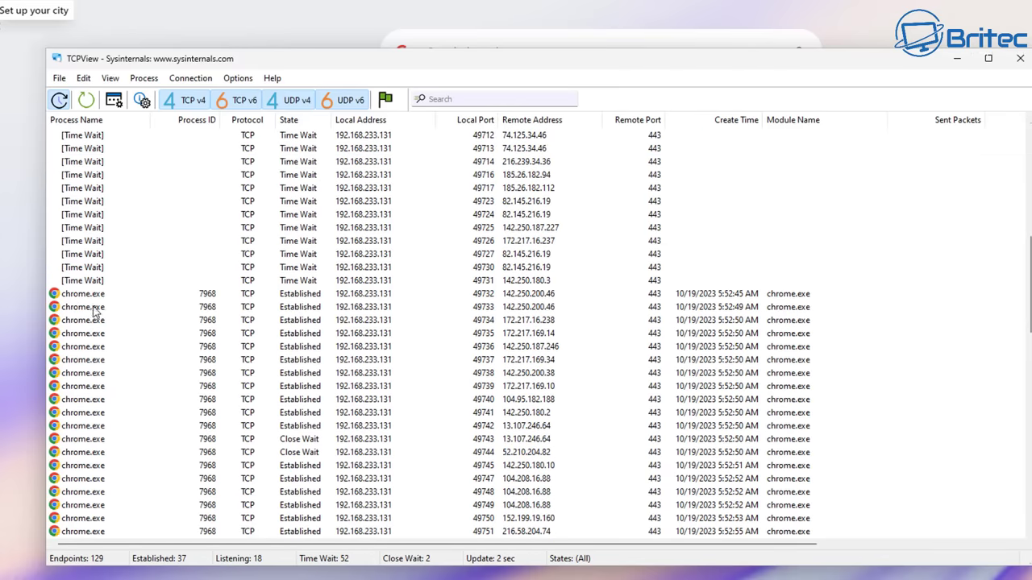
drag(1028, 307, 1019, 358)
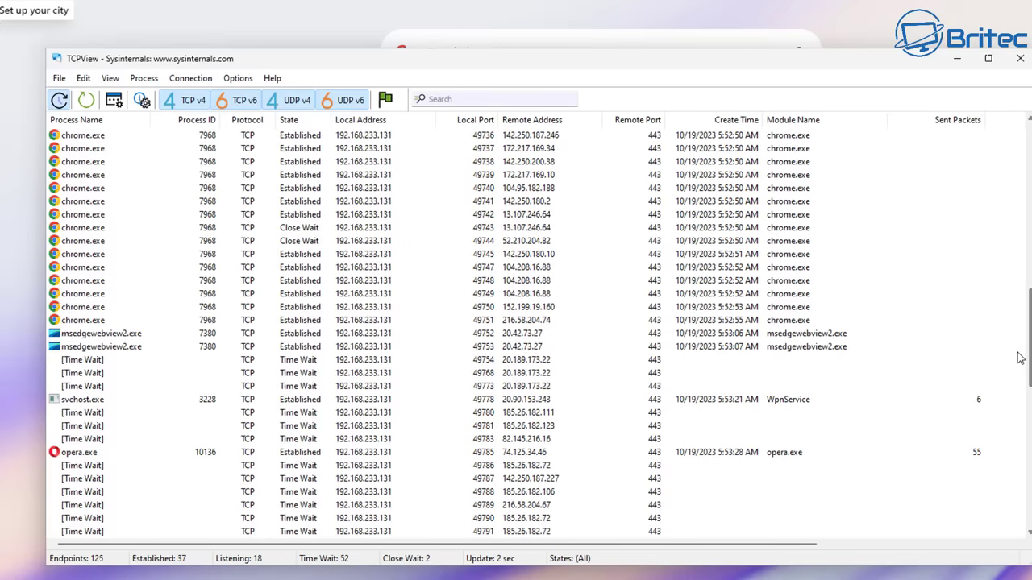
drag(1020, 357, 1002, 427)
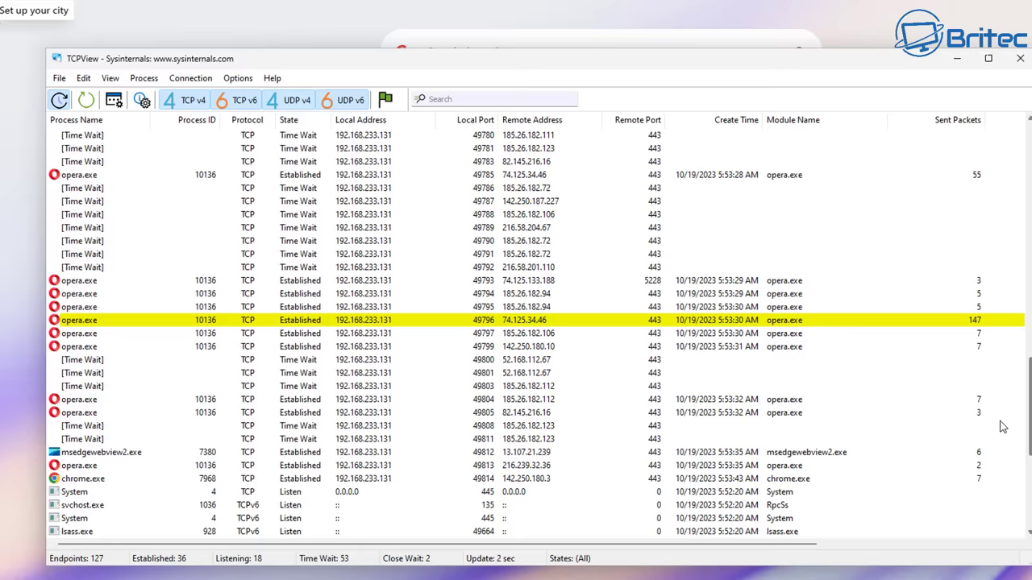
scroll(999, 427, down, 7)
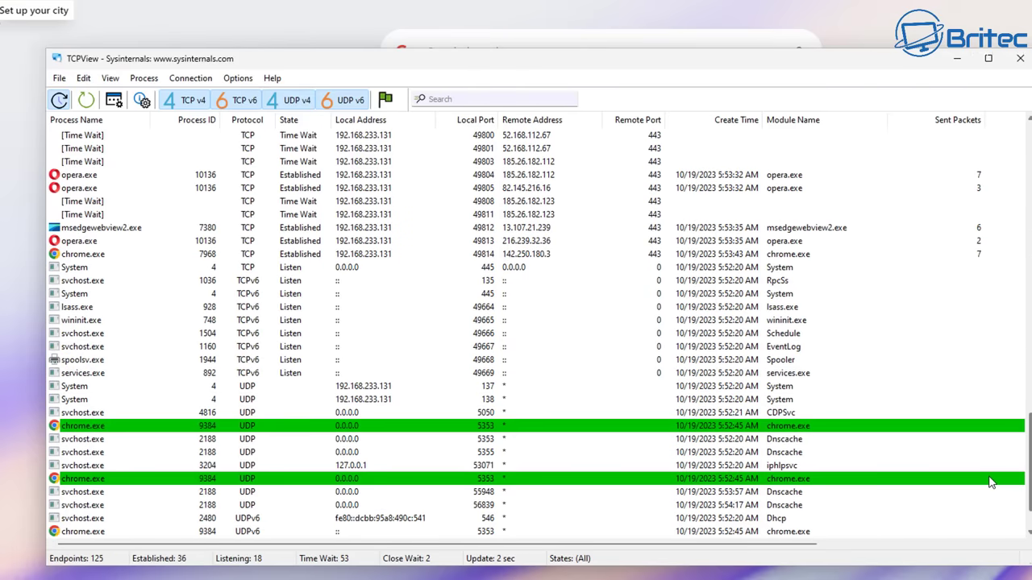
scroll(985, 495, down, 1)
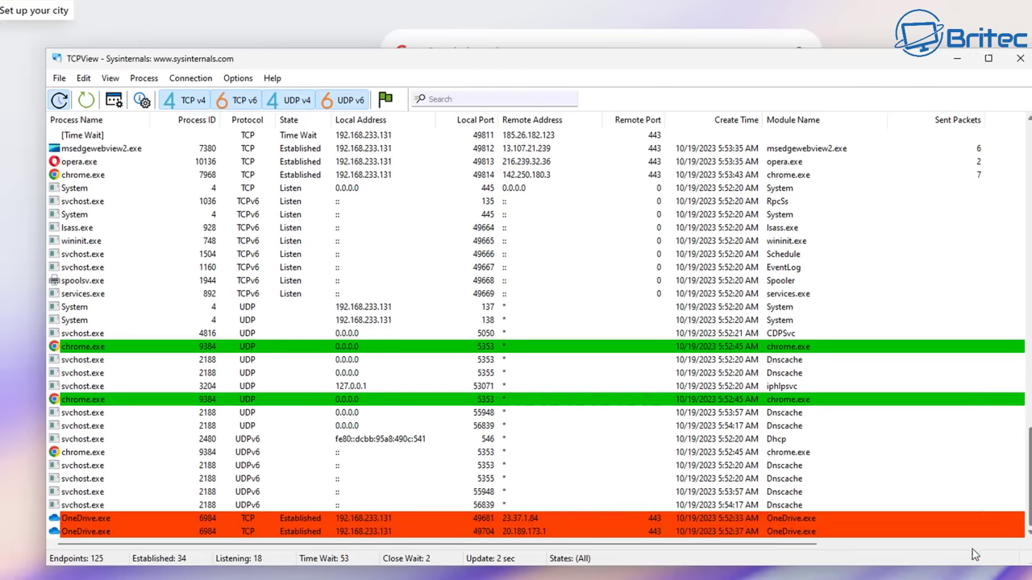
- Go back through the connection list to check the msedgewebview2.exe connection to 20.42.73.27 and the opera.exe connections after it
scroll(121, 242, up, 3)
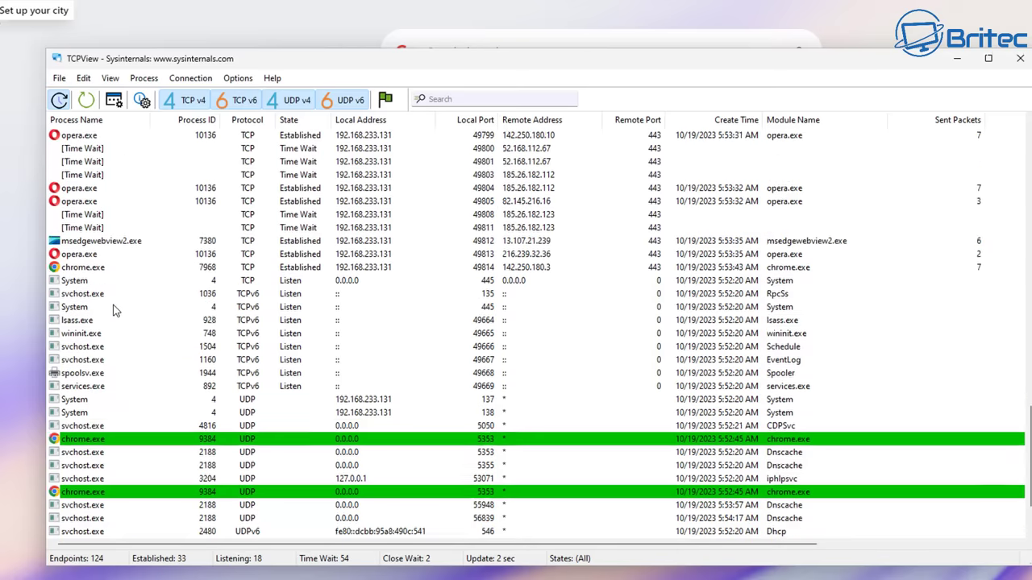
scroll(113, 310, up, 8)
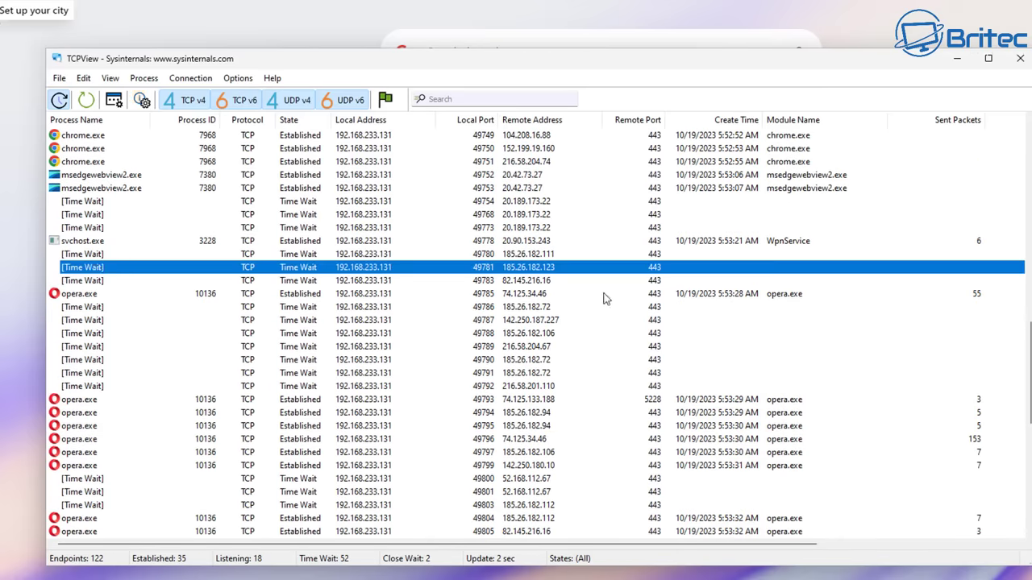
scroll(528, 321, up, 5)
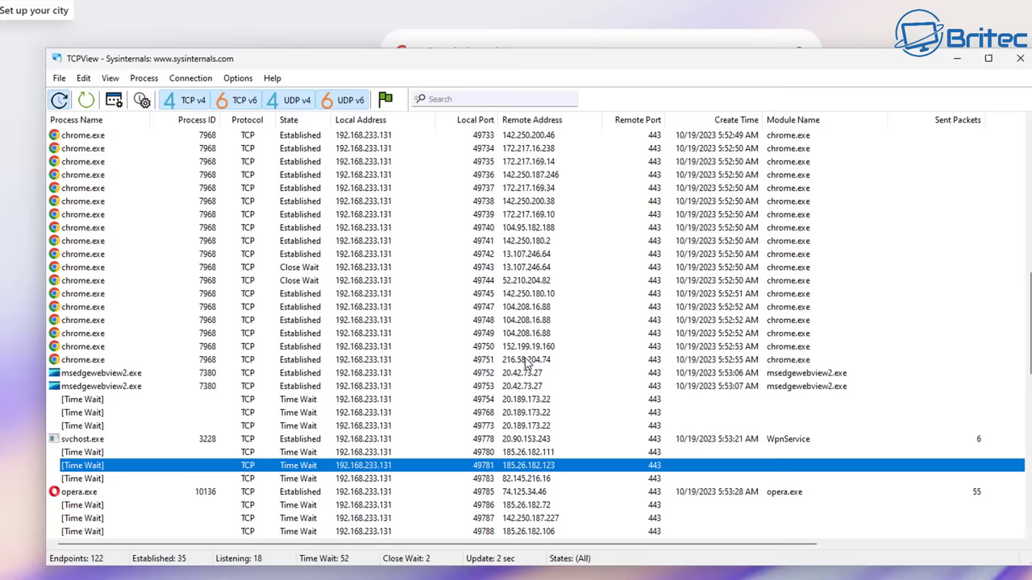
click(299, 375)
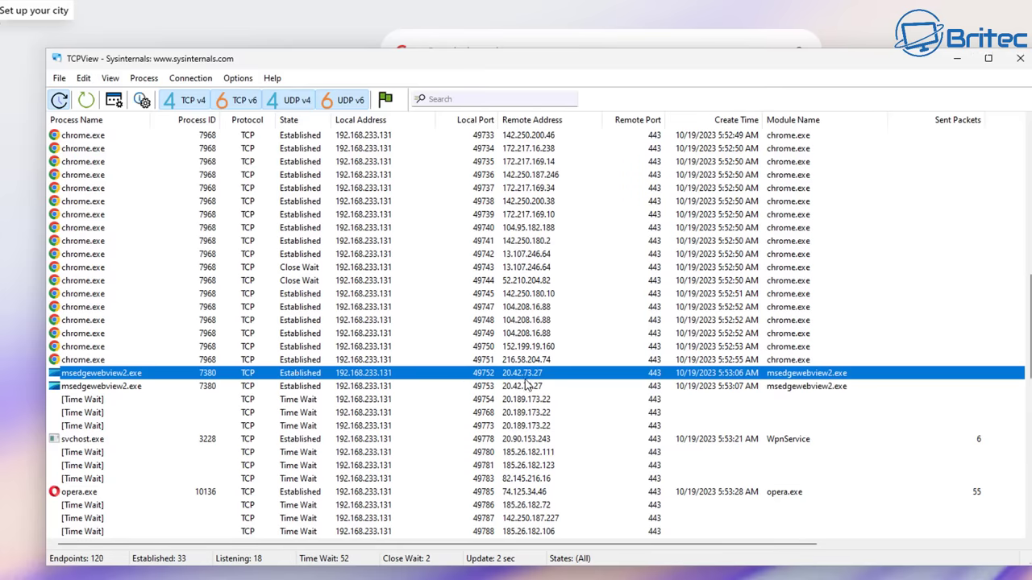
scroll(523, 363, down, 6)
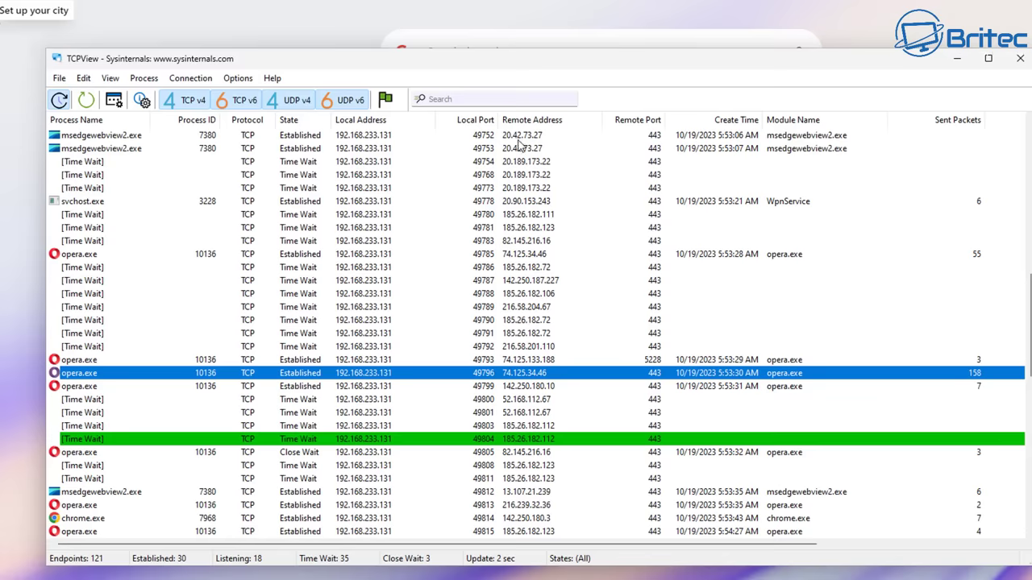
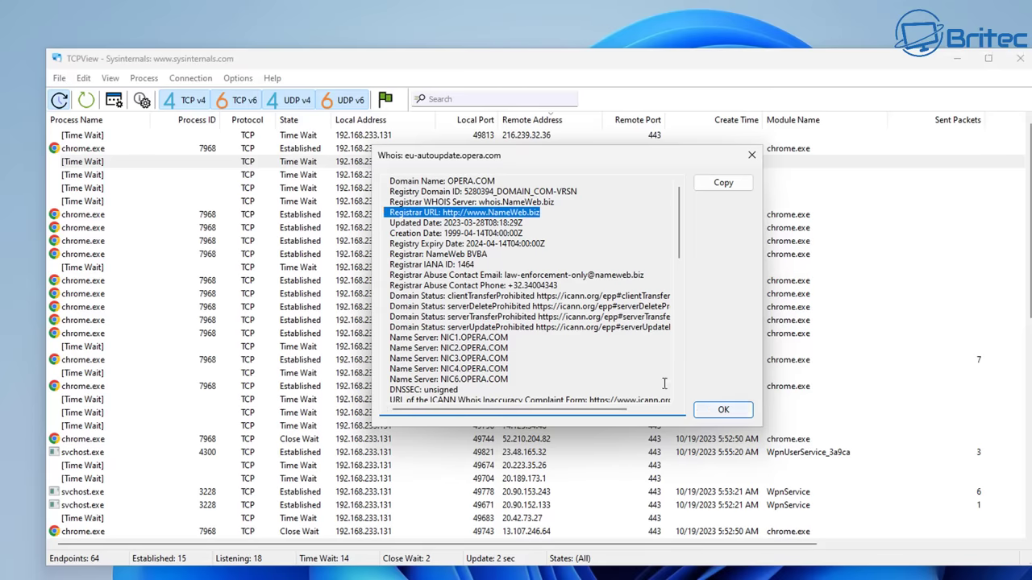
- Read the Whois record for eu-autoupdate.opera.com through to its terms of use, and close it
scroll(642, 368, down, 3)
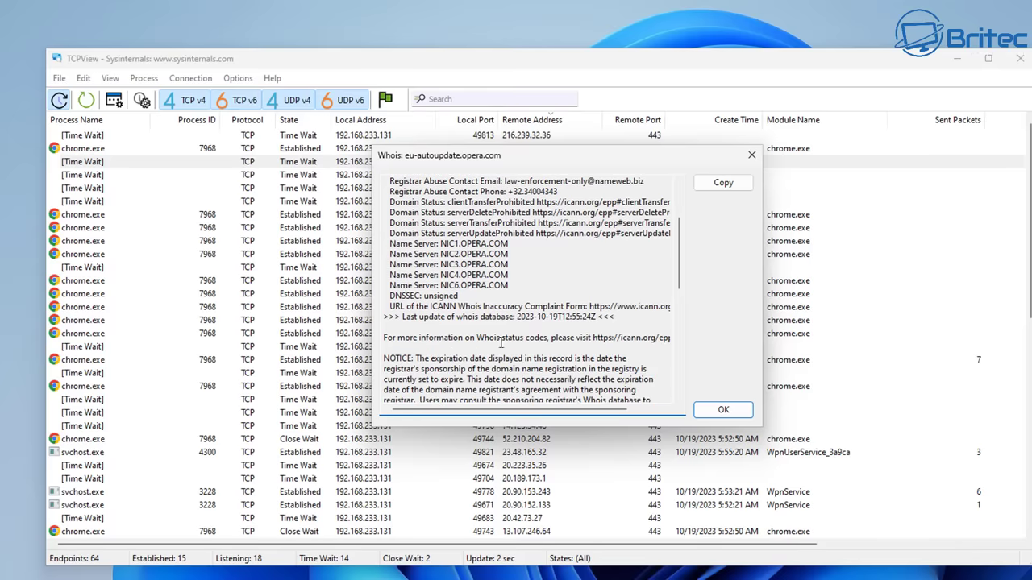
scroll(501, 344, down, 9)
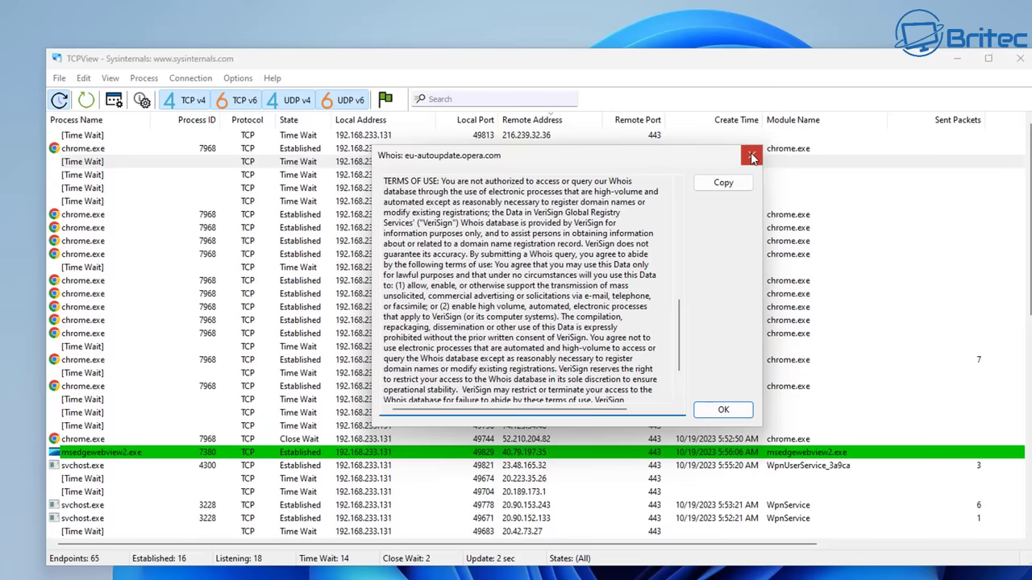
click(751, 155)
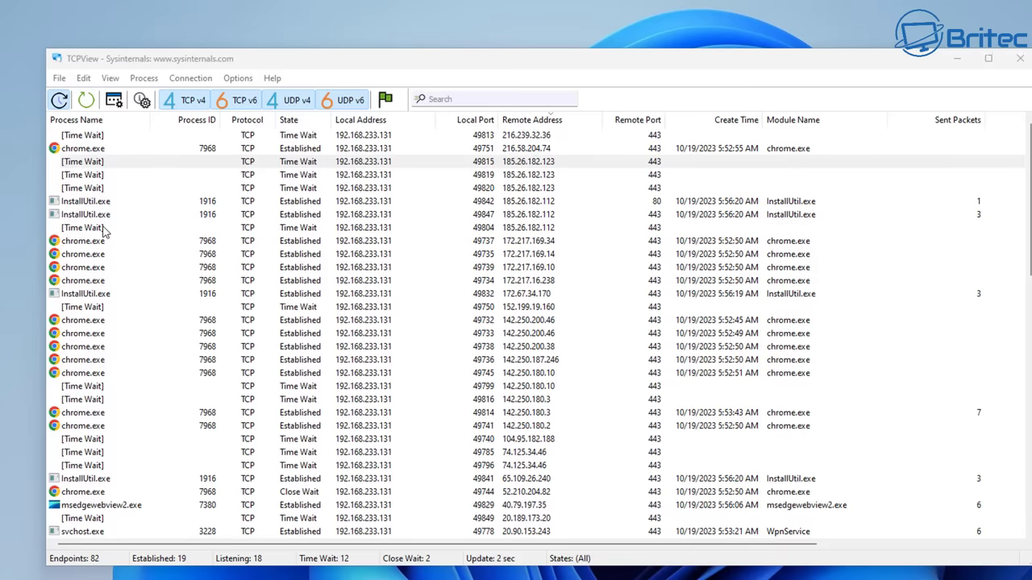
- Look up the Whois record for the InstallUtil.exe connection to 65.109.26.240 and place its window over the middle of the connection list
scroll(138, 447, down, 4)
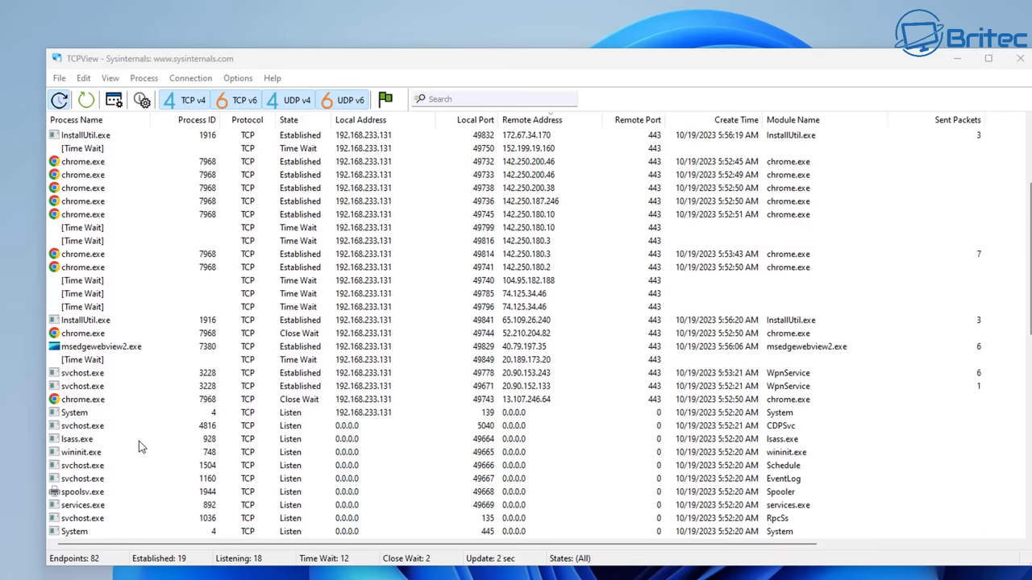
scroll(139, 448, up, 4)
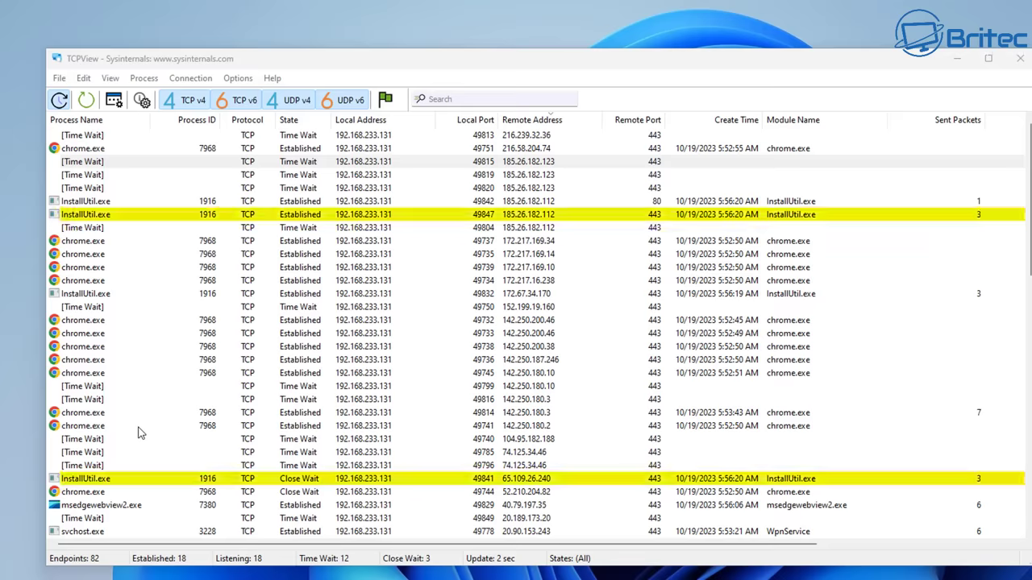
click(110, 482)
right_click(110, 481)
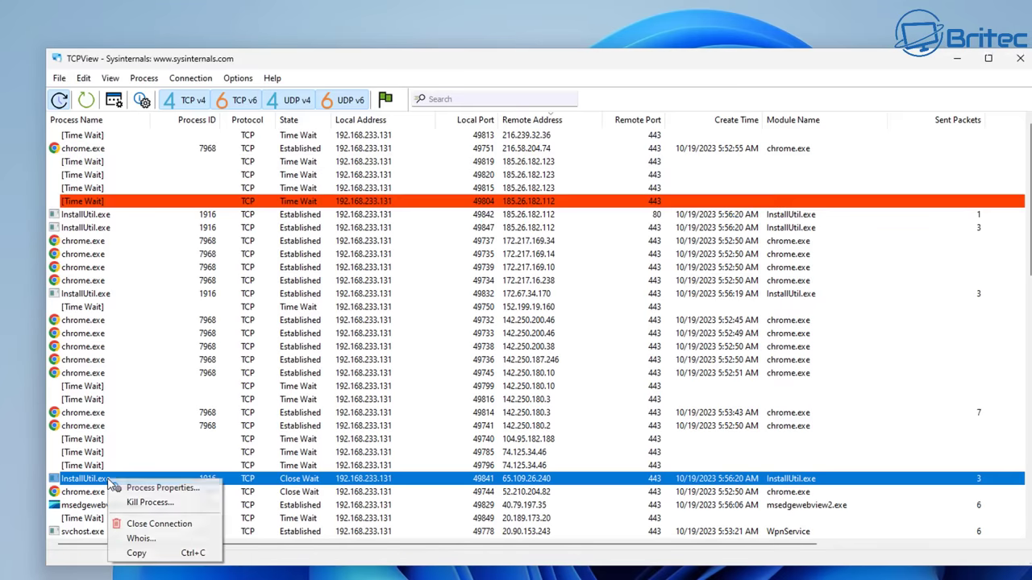
right_click(540, 483)
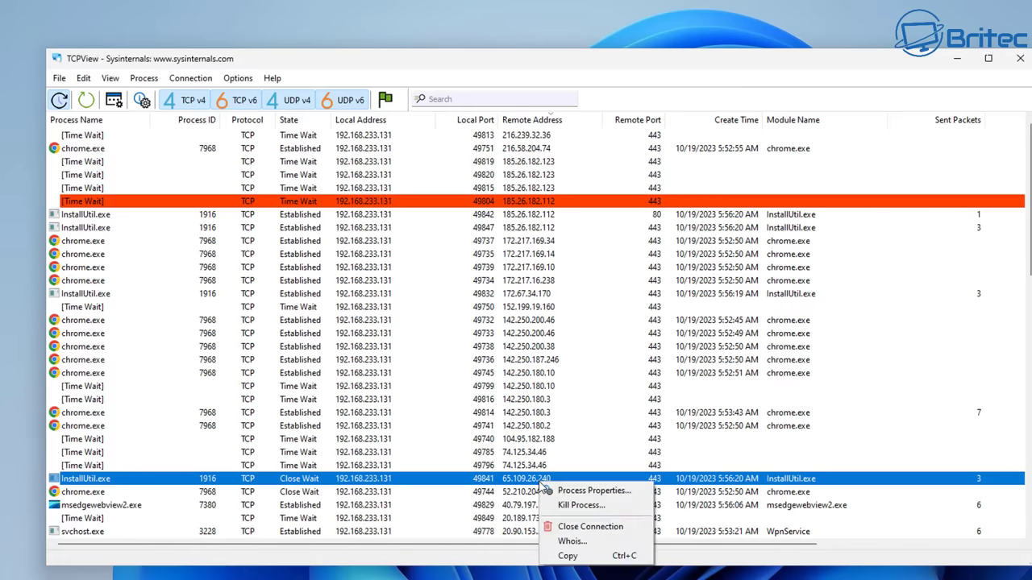
click(579, 541)
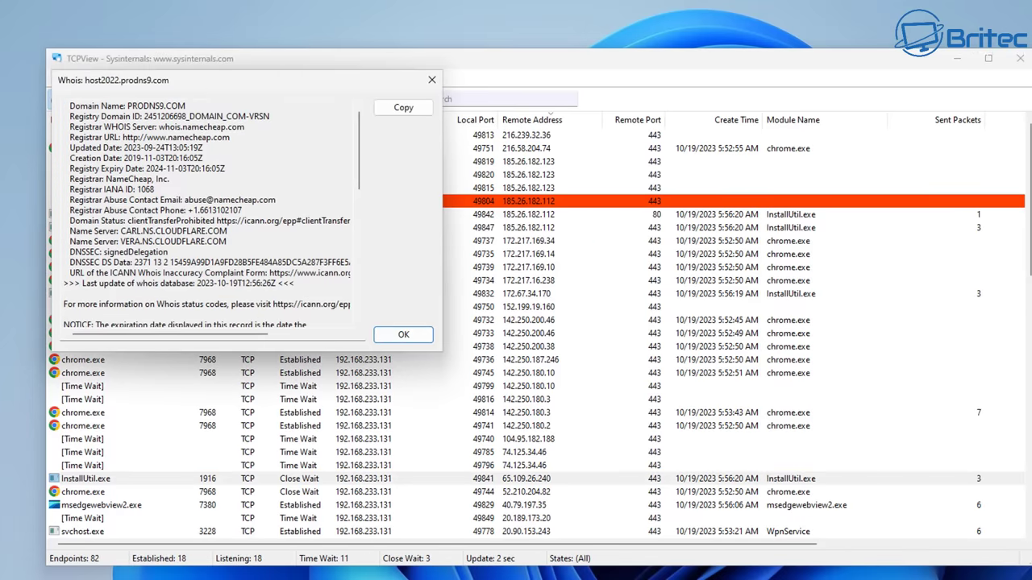
drag(214, 79, 540, 185)
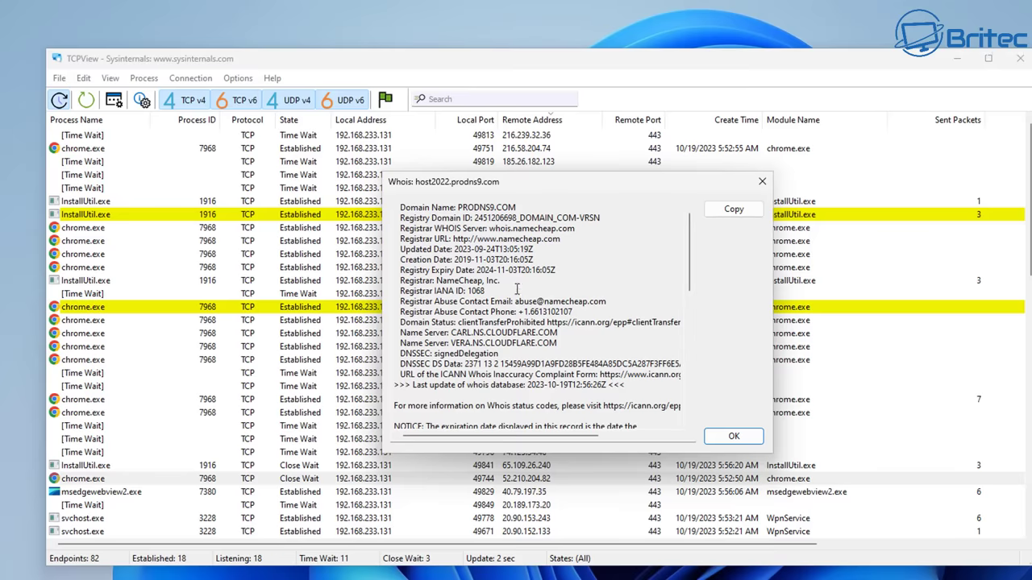
- Copy the domain name PRODNS9.COM from the Whois record
drag(518, 208, 448, 204)
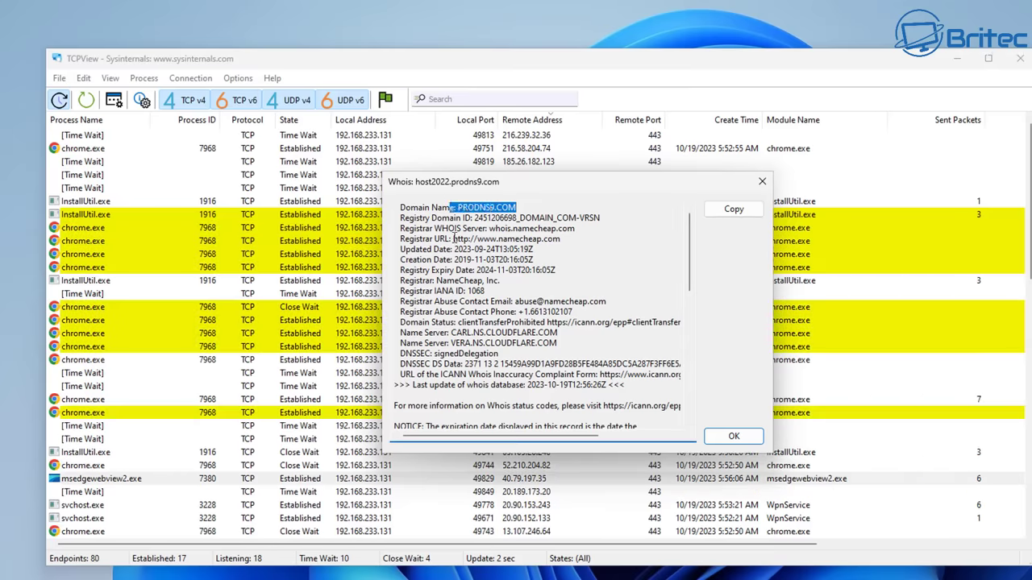
click(482, 251)
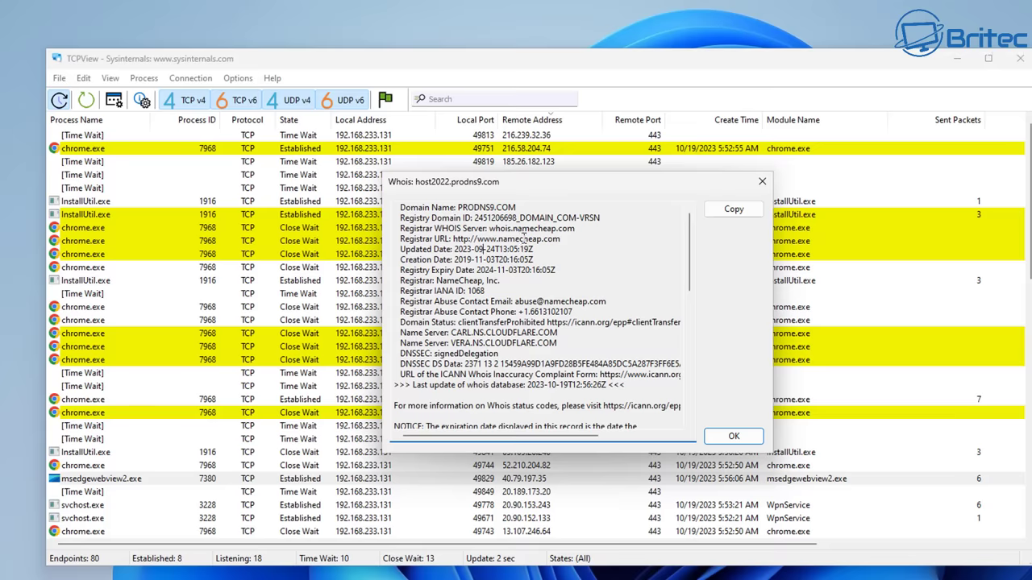
drag(521, 207, 458, 207)
right_click(465, 208)
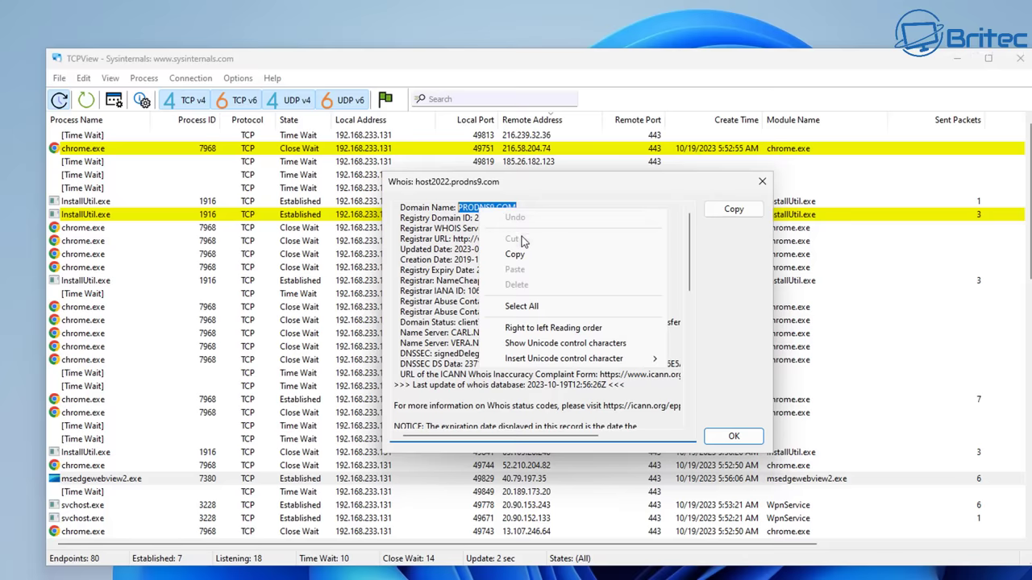
click(493, 255)
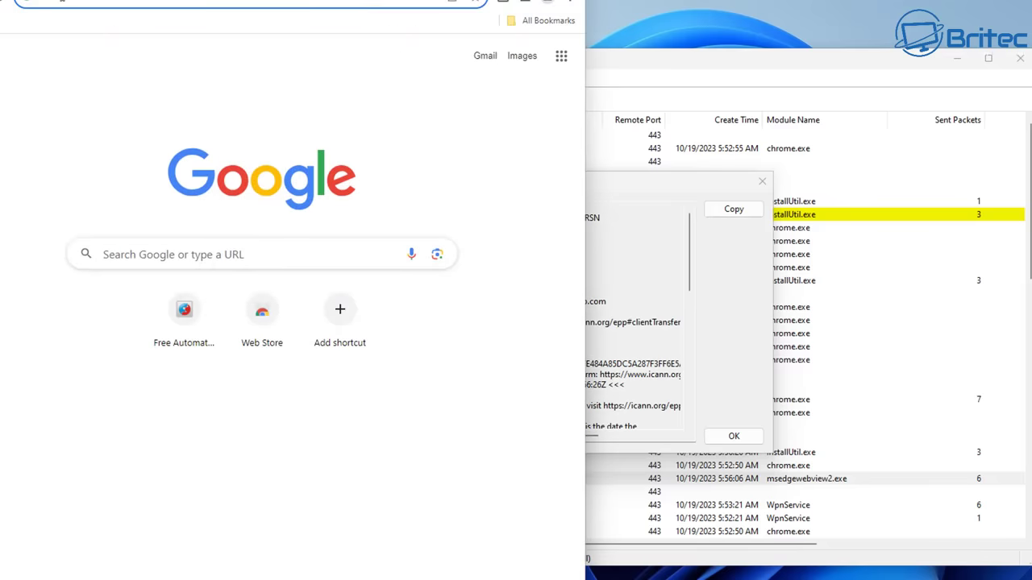
- Switch to Chrome, paste the copied domain prodns9.com as the address, and load it
right_click(62, 3)
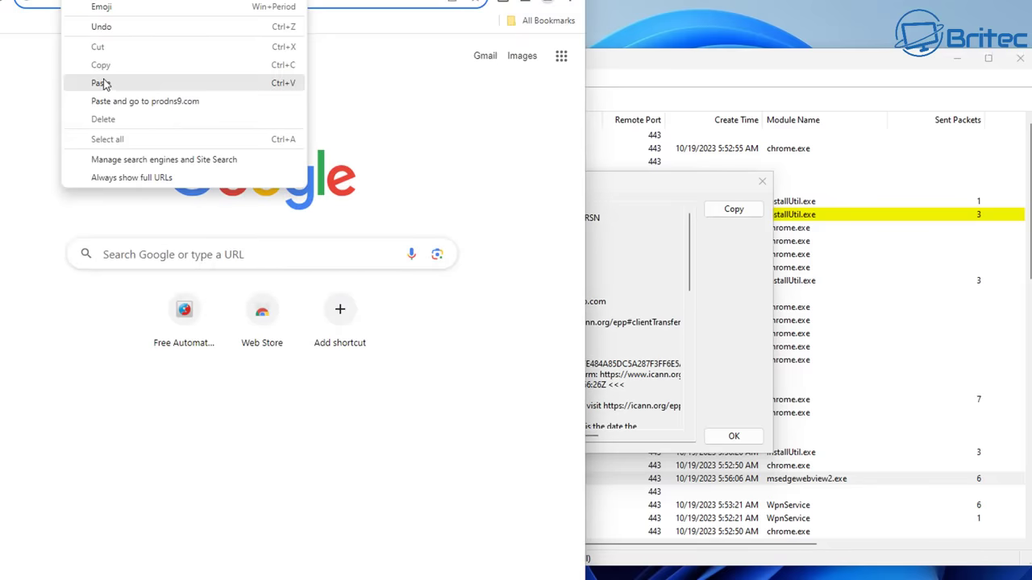
click(104, 79)
key(Return)
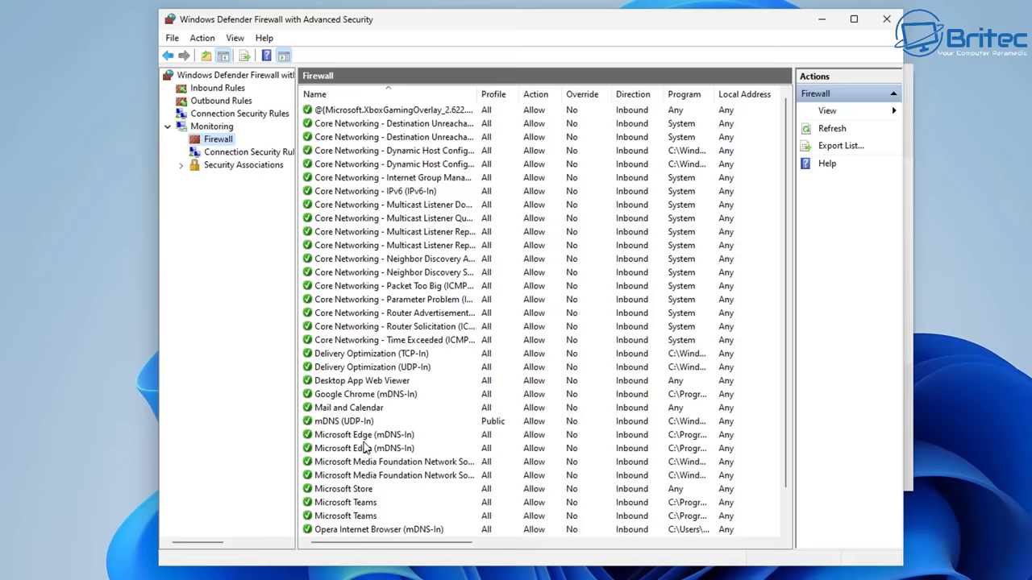
- In Windows Defender Firewall with Advanced Security, view the monitored connection security rules and review the list of outbound rules
click(216, 152)
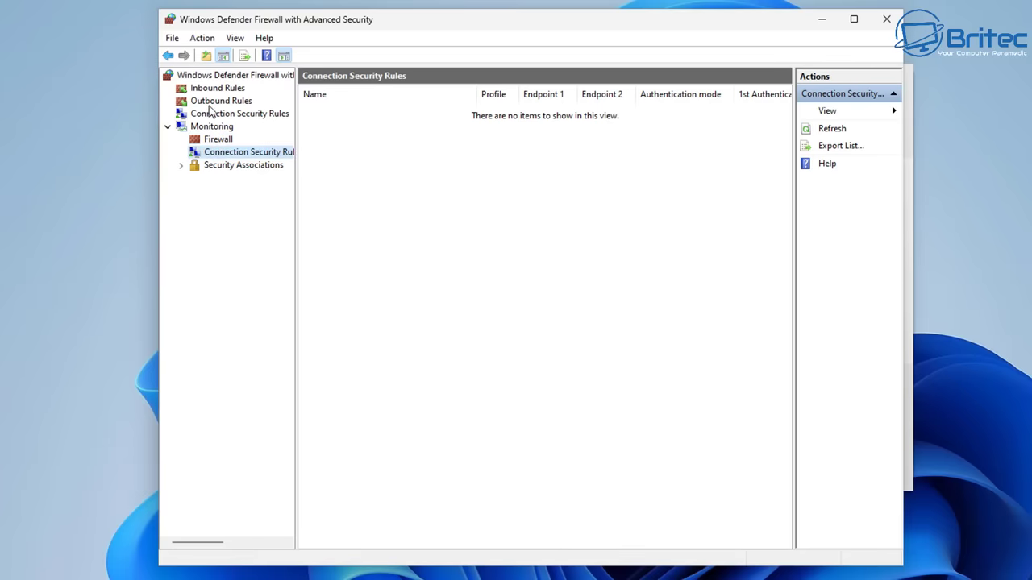
click(212, 102)
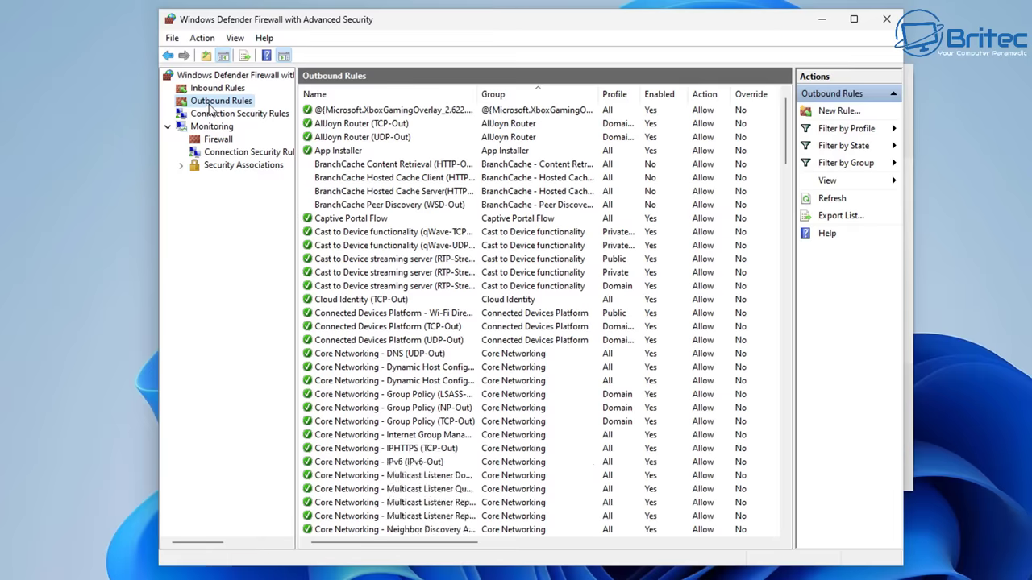
scroll(613, 252, down, 8)
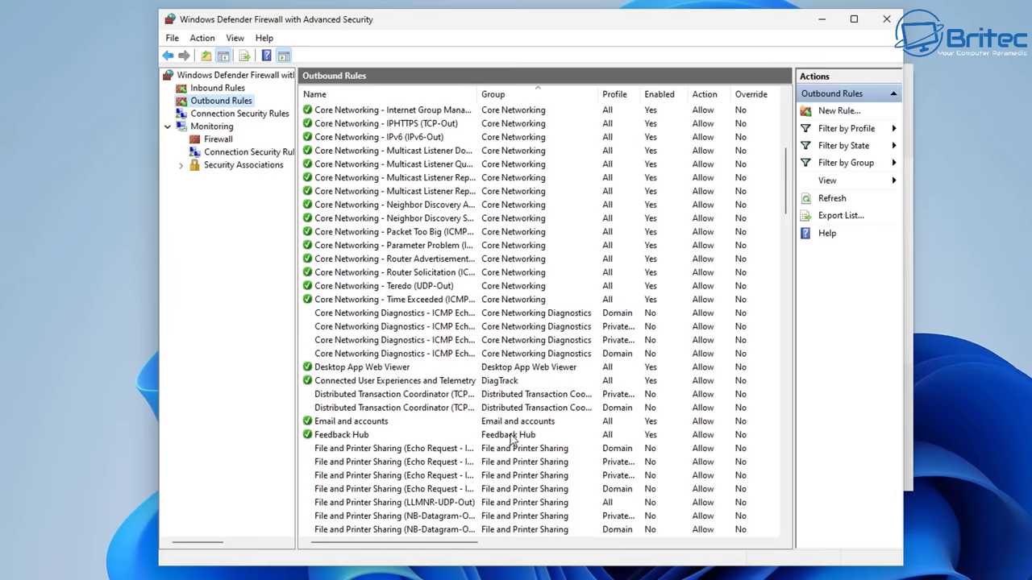
scroll(510, 437, down, 5)
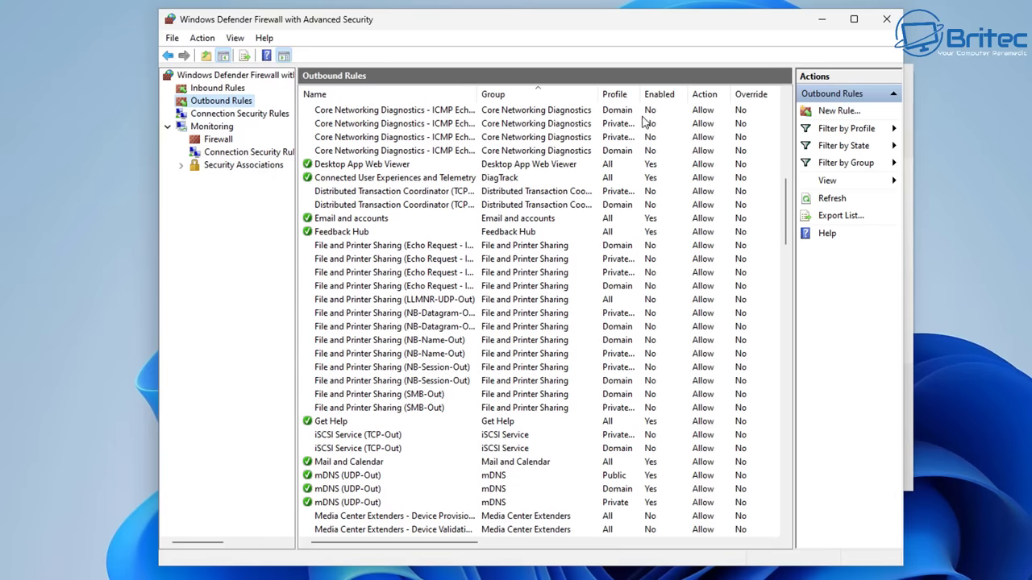
scroll(405, 451, down, 4)
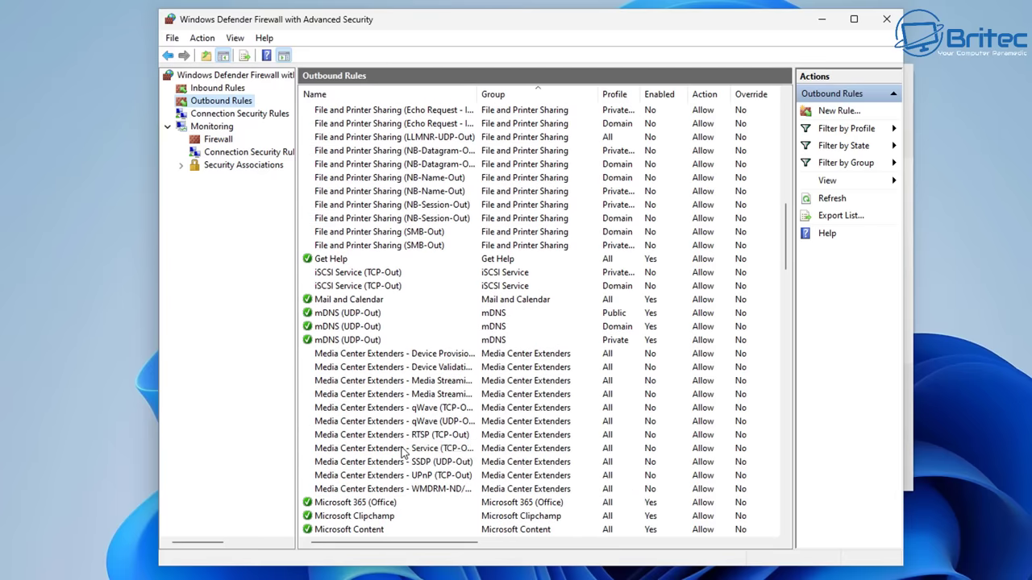
scroll(401, 452, down, 10)
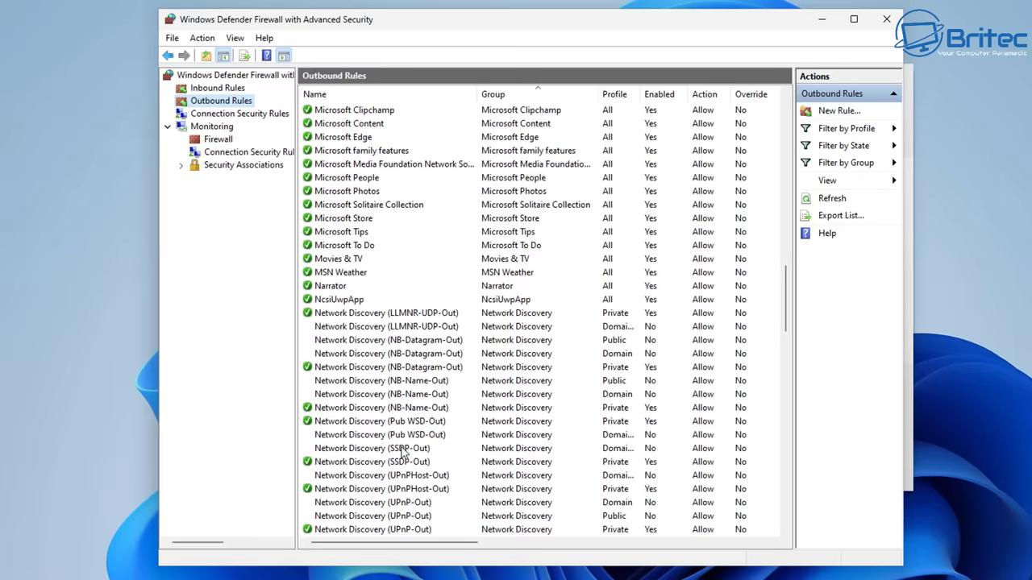
- Review the remaining outbound rules, from the Network Discovery entries down to the Windows Management Instrumentation entries and beyond
scroll(402, 454, down, 3)
scroll(402, 454, down, 12)
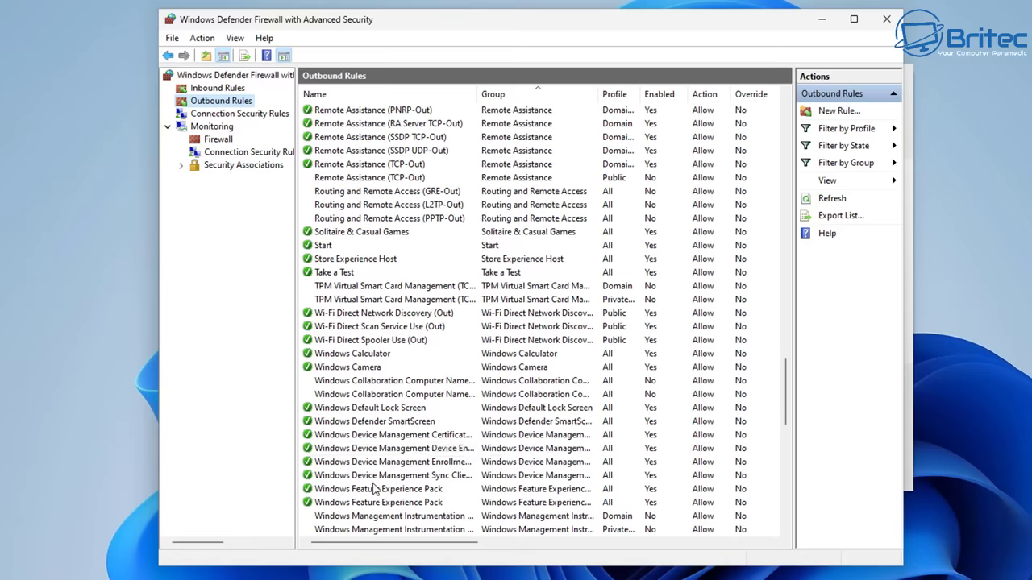
scroll(379, 476, down, 5)
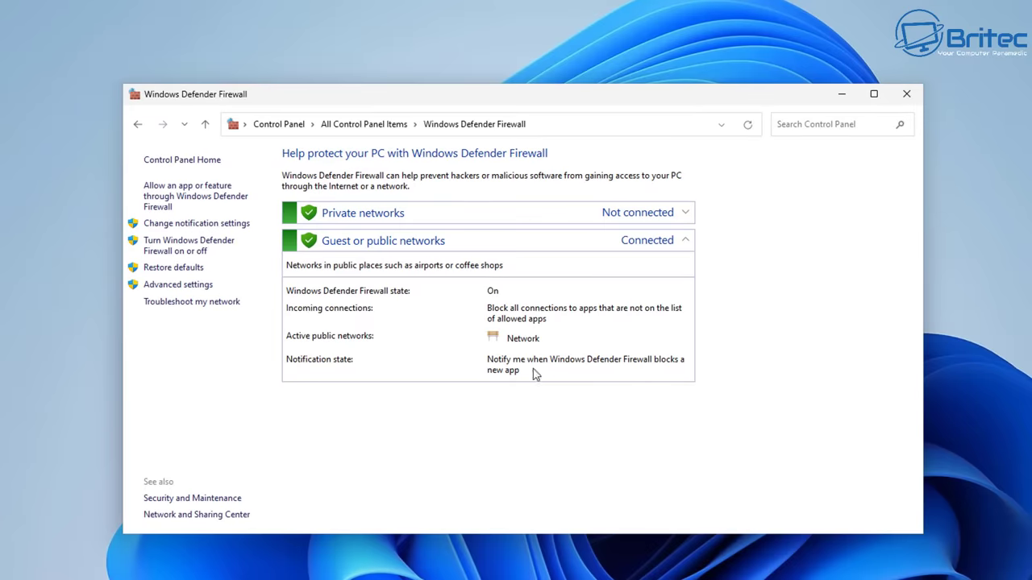
- In the Control Panel's Windows Defender Firewall, view the private network status and examine the list of apps allowed through the firewall
click(359, 216)
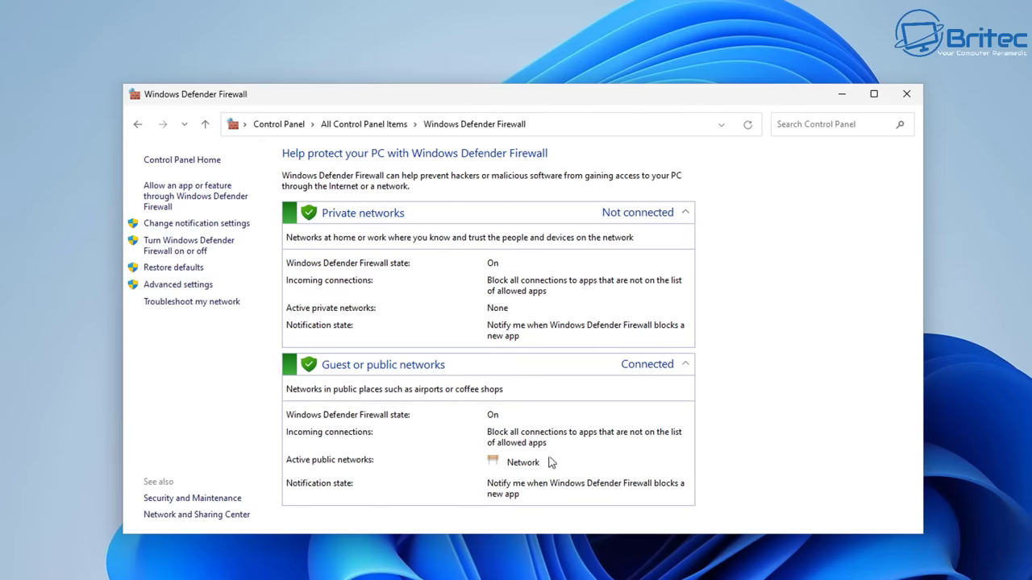
click(185, 202)
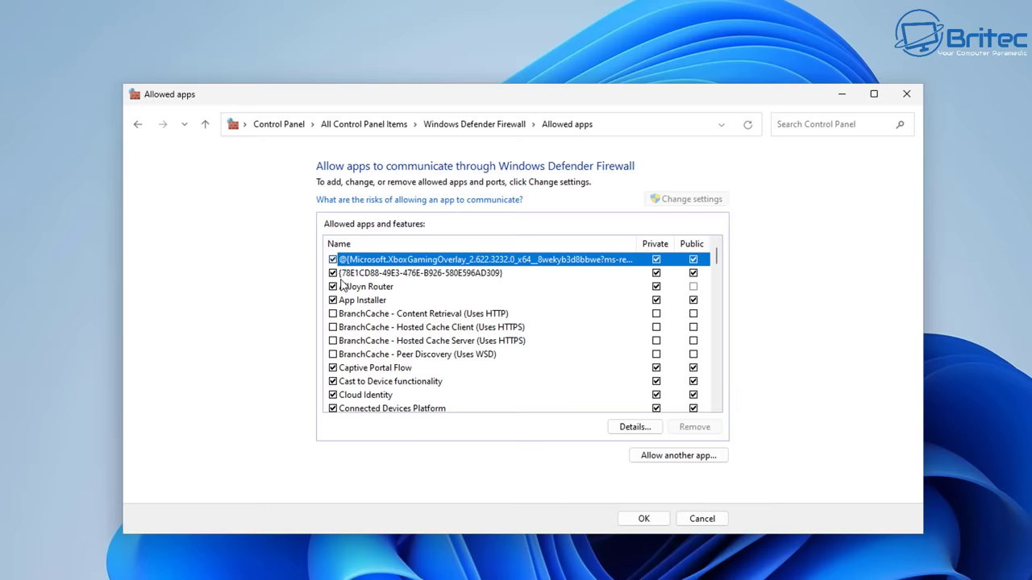
scroll(497, 359, down, 3)
scroll(497, 362, down, 2)
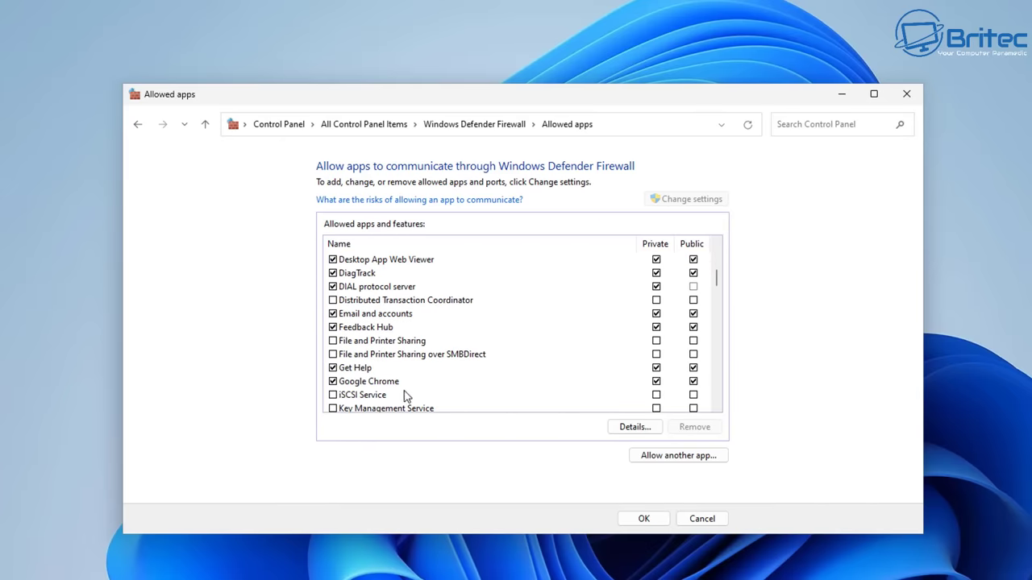
scroll(405, 396, down, 10)
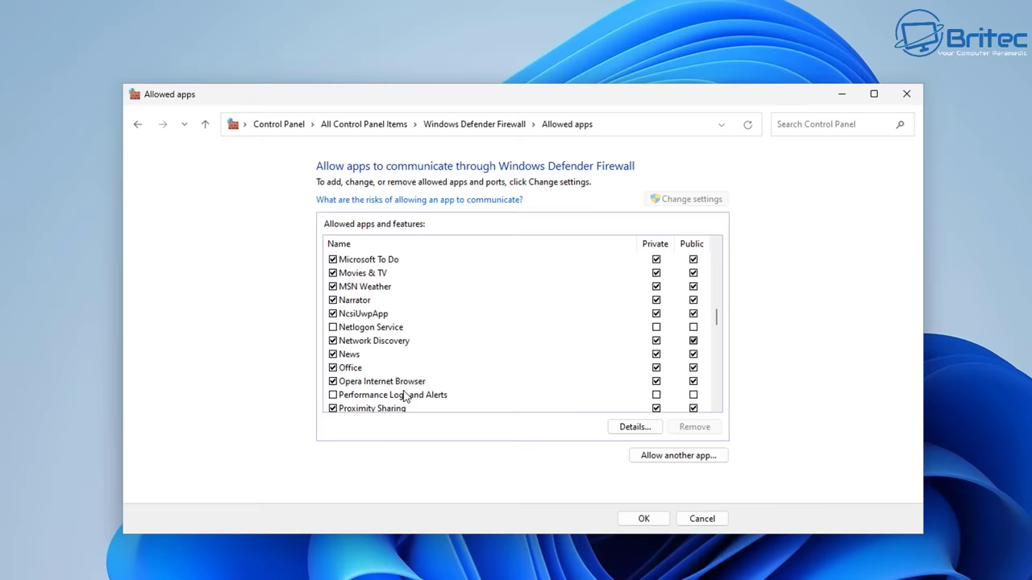
scroll(406, 396, down, 4)
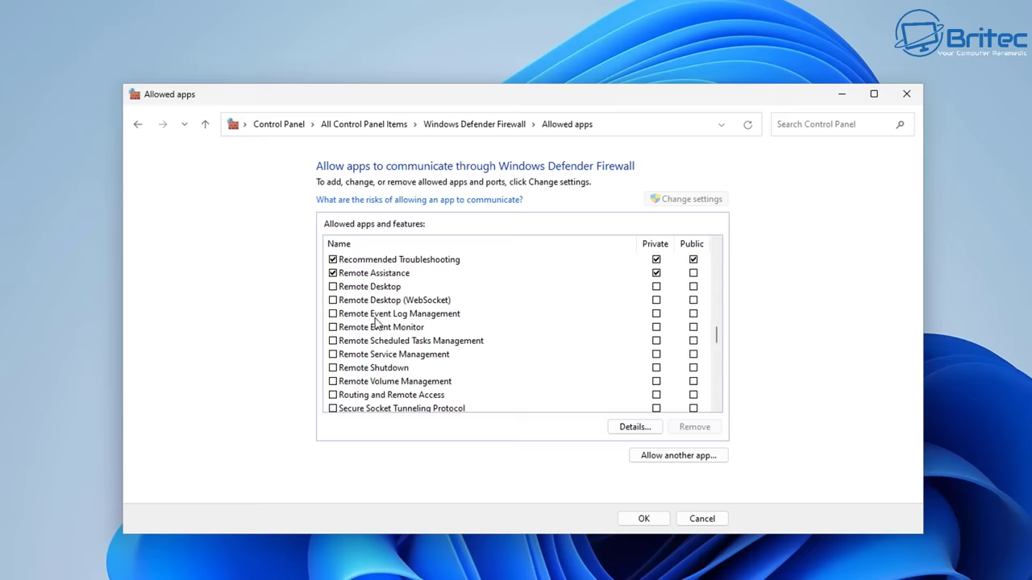
scroll(449, 337, down, 4)
scroll(445, 337, down, 3)
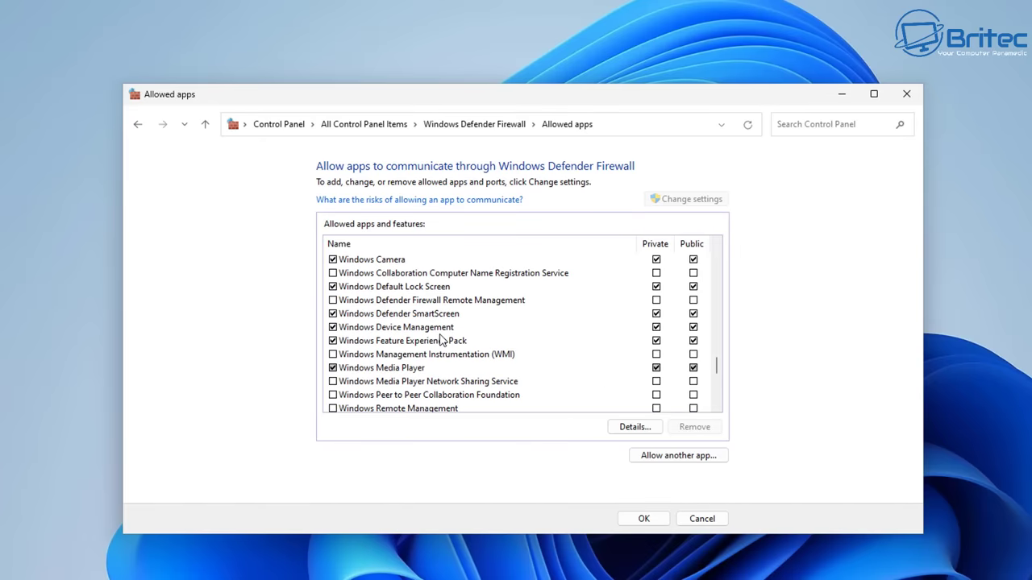
scroll(437, 341, down, 6)
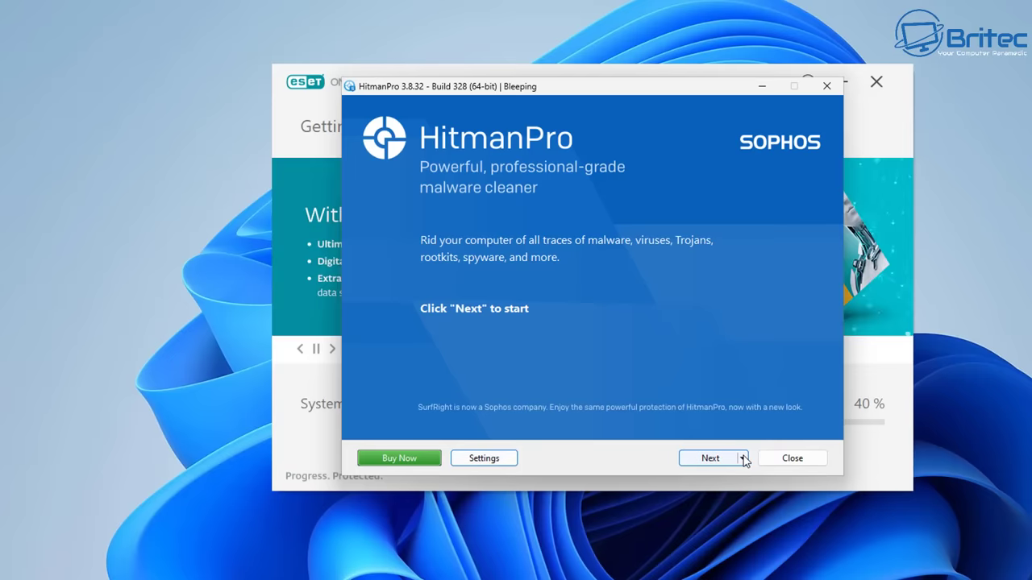
- In HitmanPro, accept the terms and start a one-time scan of the computer without storing a copy of the program
click(698, 461)
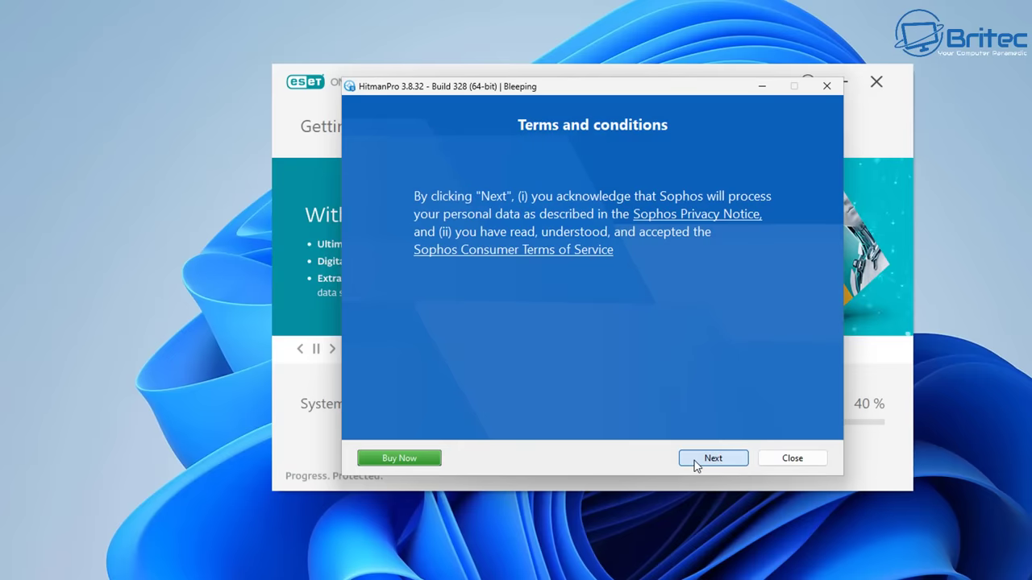
click(714, 462)
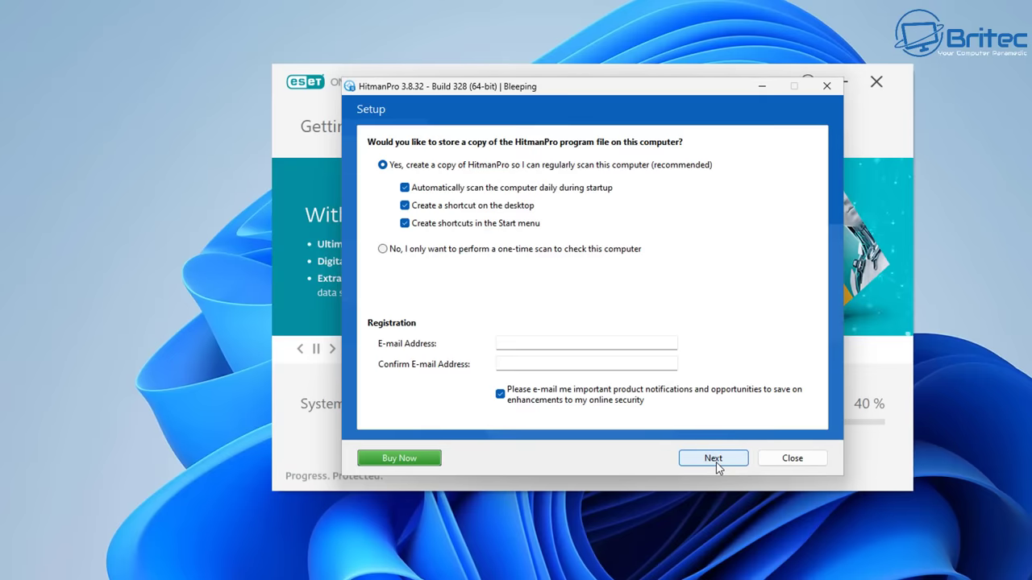
click(386, 251)
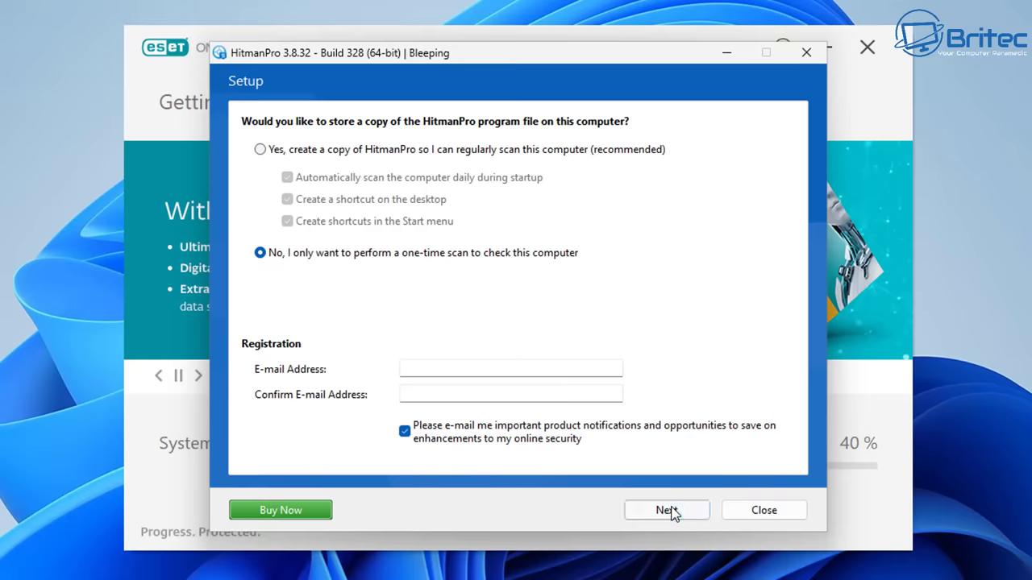
click(666, 510)
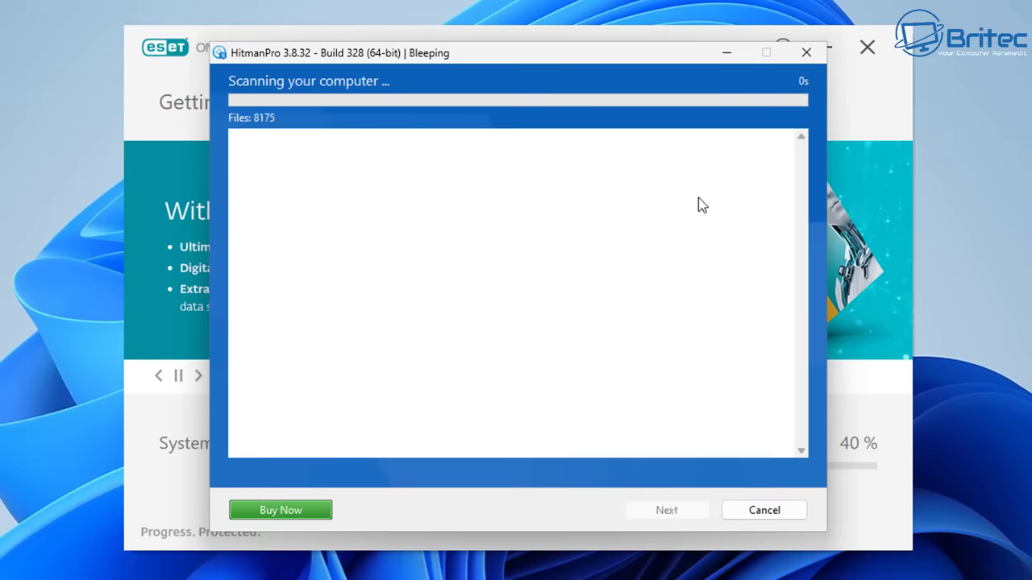
- Check the ESET Online Scanner progress, return to HitmanPro and examine the detected malware and suspicious files
click(724, 53)
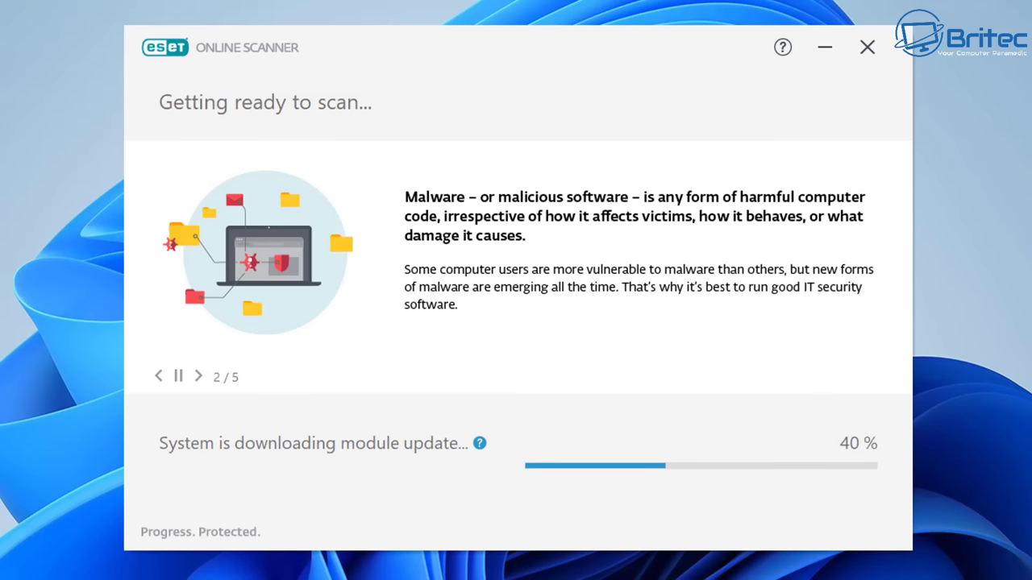
key(alt+Tab)
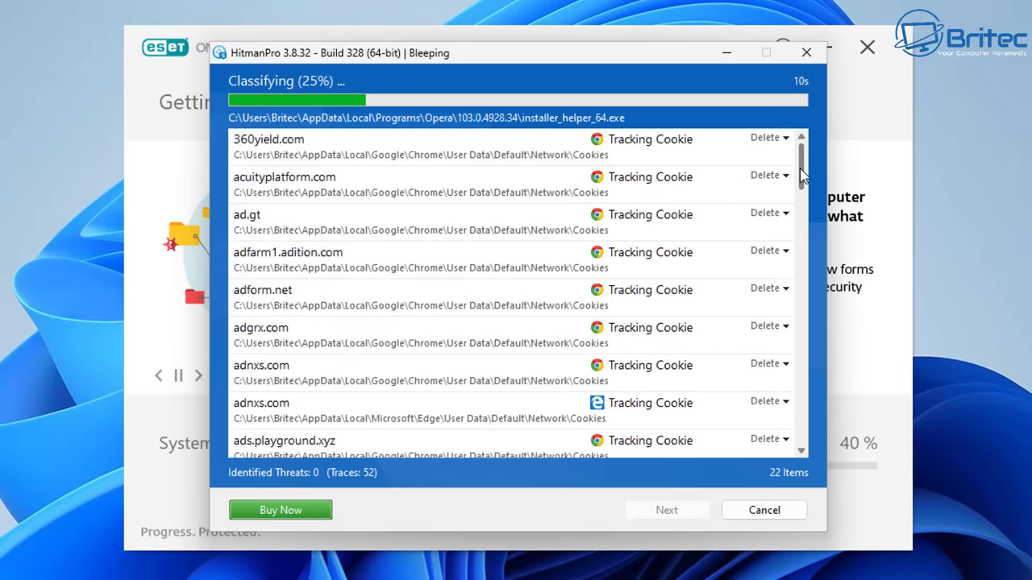
mouse_move(802, 167)
mouse_down()
mouse_move(809, 407)
mouse_move(803, 150)
mouse_up()
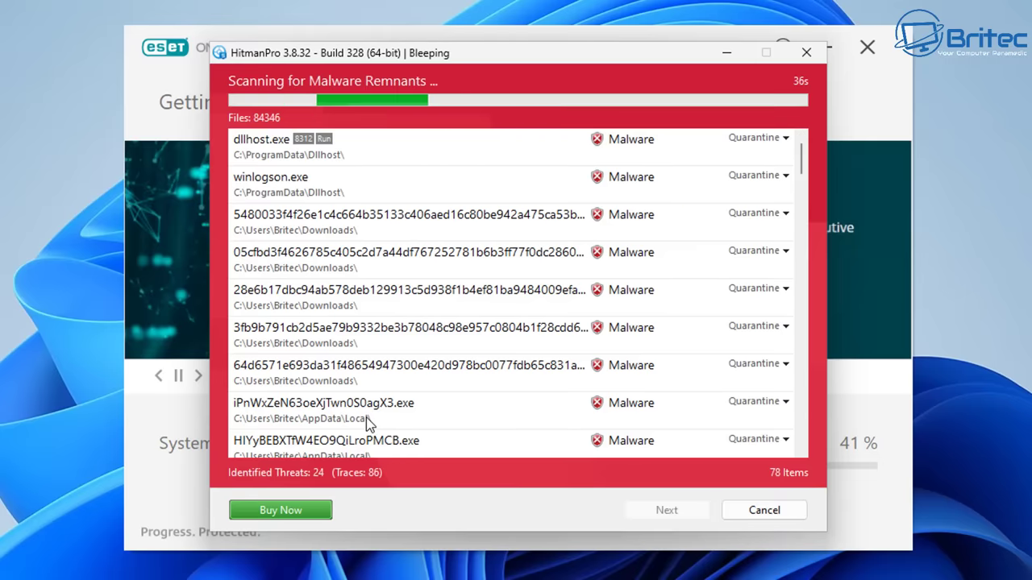
scroll(367, 422, down, 5)
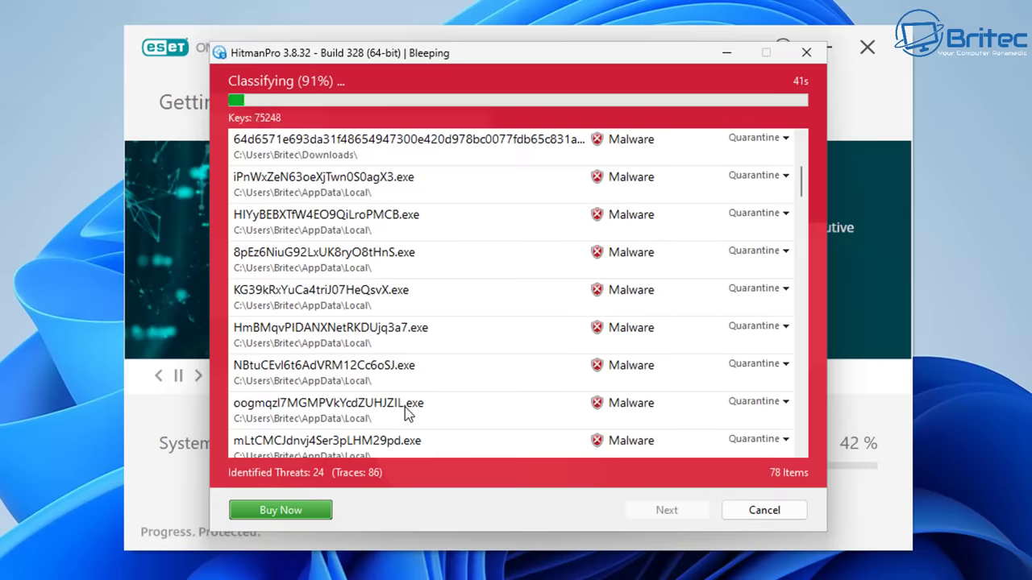
scroll(404, 411, down, 3)
scroll(403, 404, down, 5)
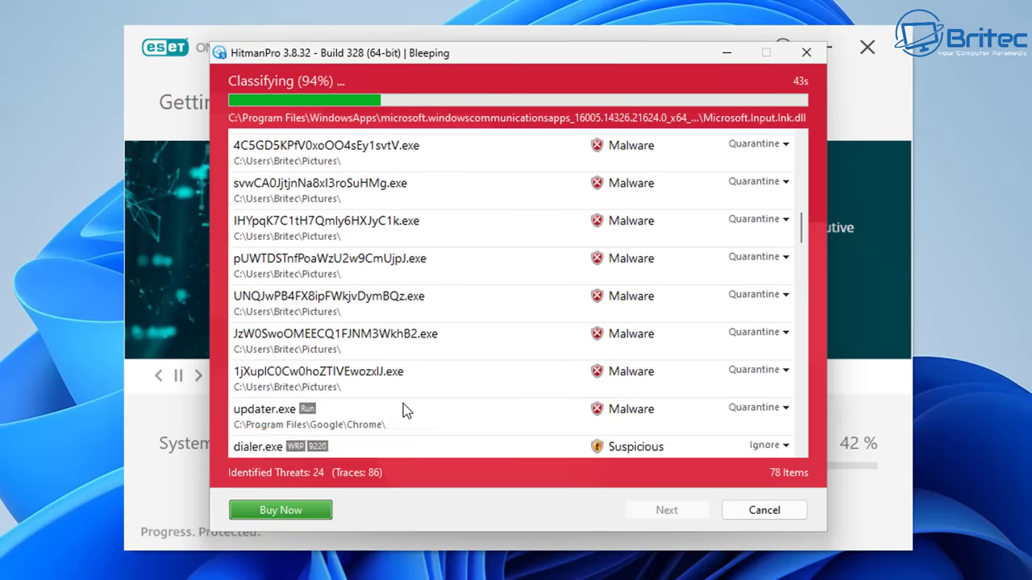
scroll(403, 409, up, 10)
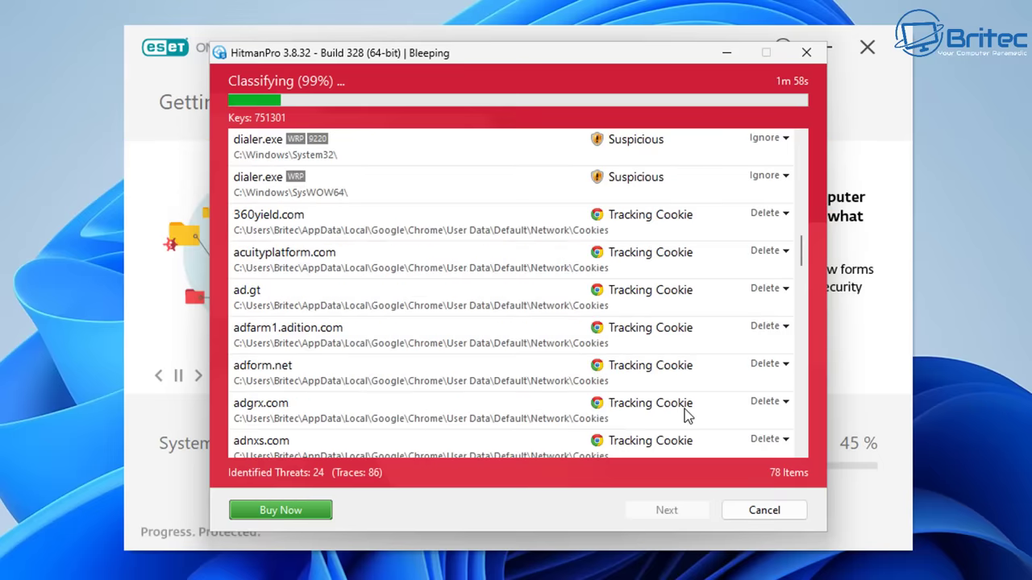
- Set the action for the suspicious dialer.exe files in System32 and SysWOW64 to Replace
scroll(684, 415, up, 3)
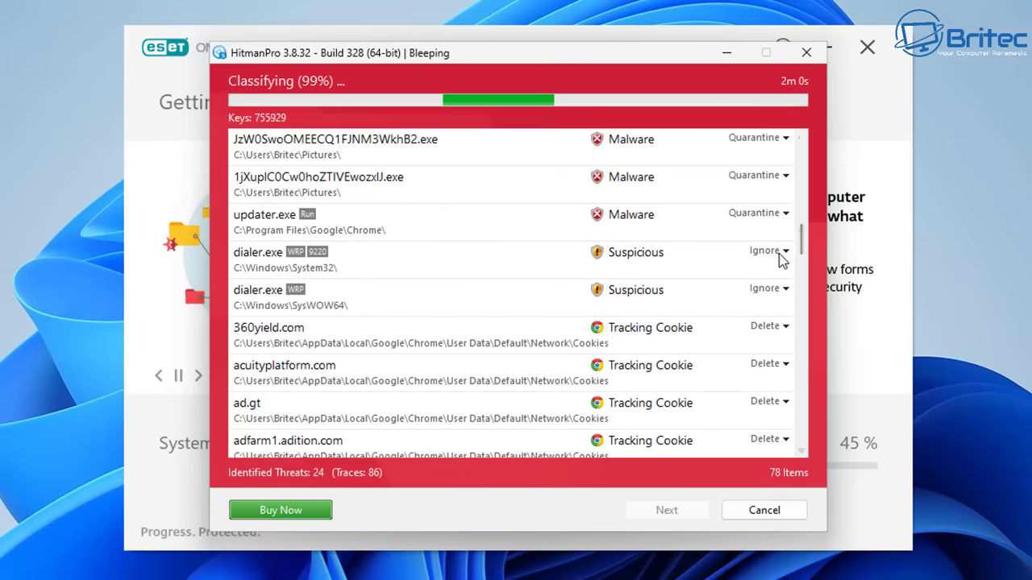
click(781, 253)
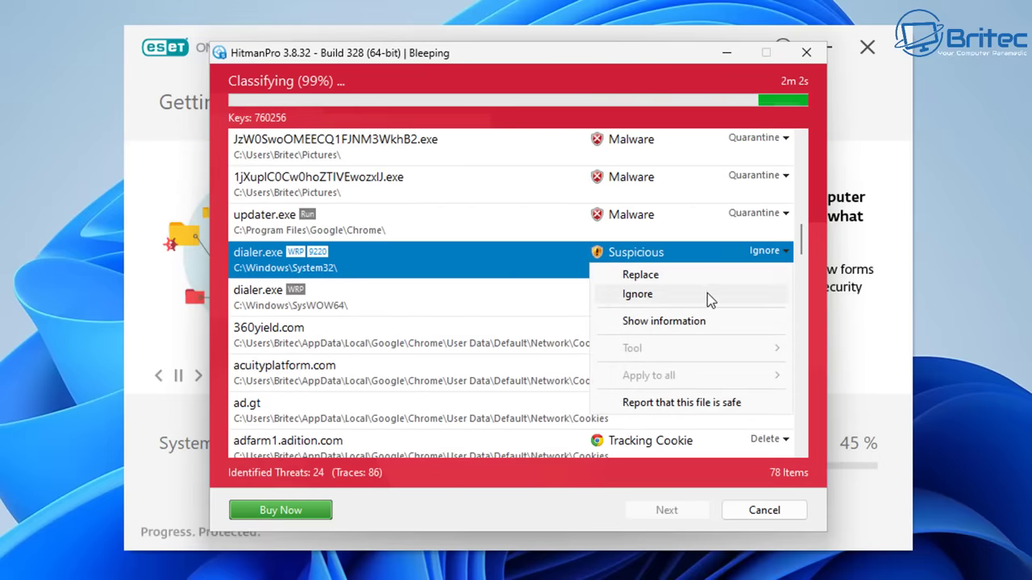
click(665, 275)
click(783, 288)
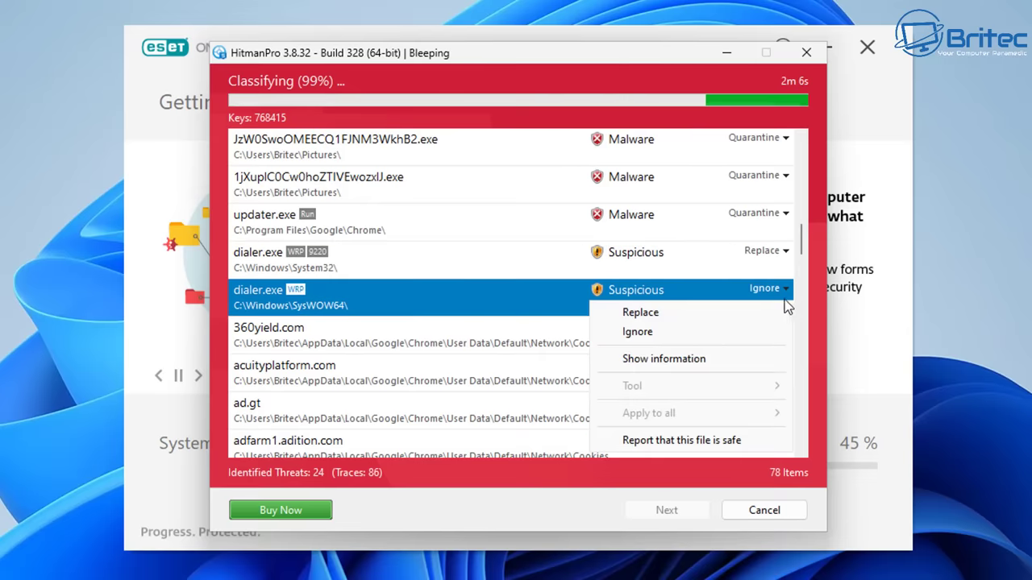
click(683, 314)
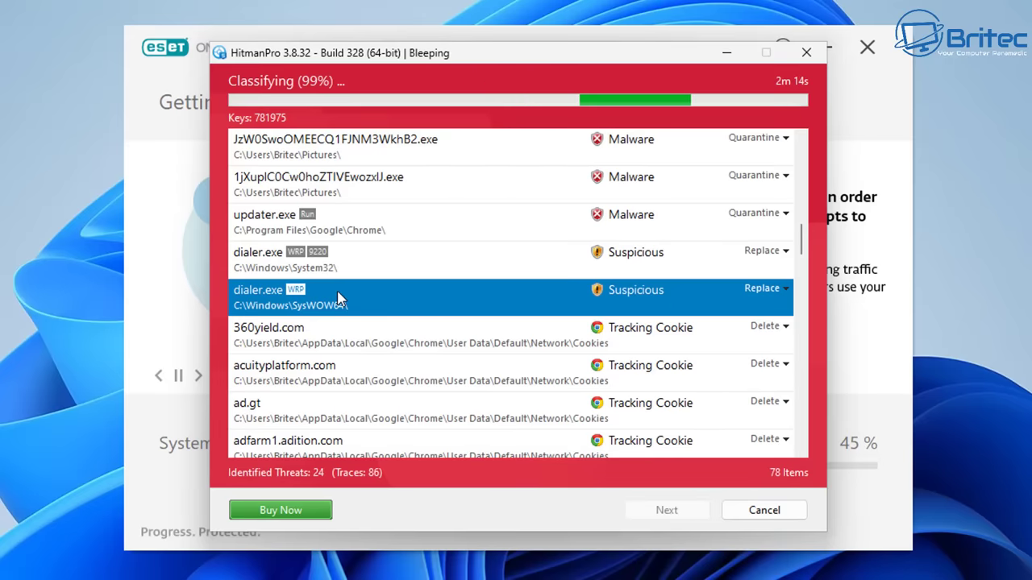
- Look through the tracking cookies in the HitmanPro scan results and go back up the list
scroll(683, 335, down, 3)
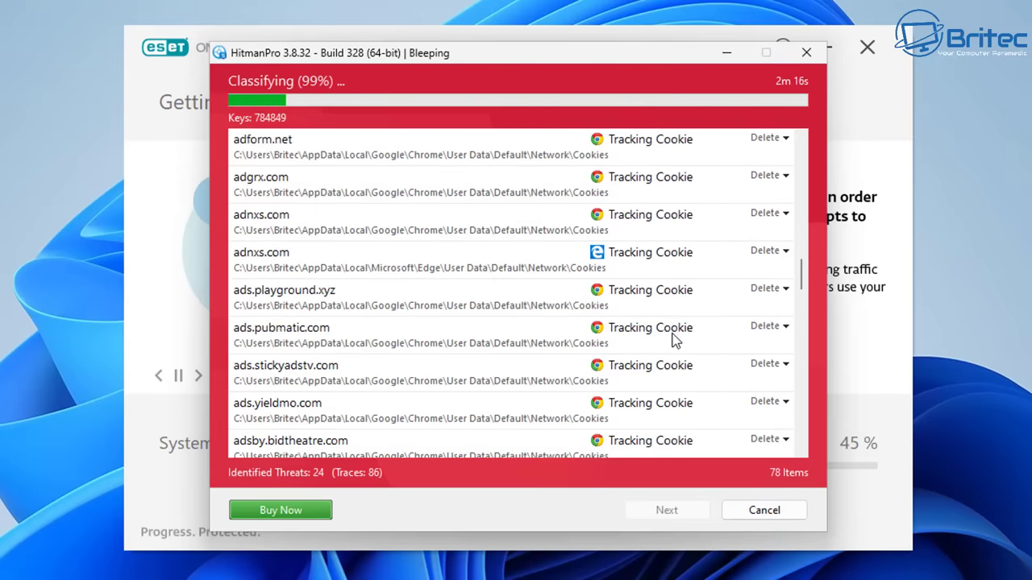
scroll(676, 340, down, 5)
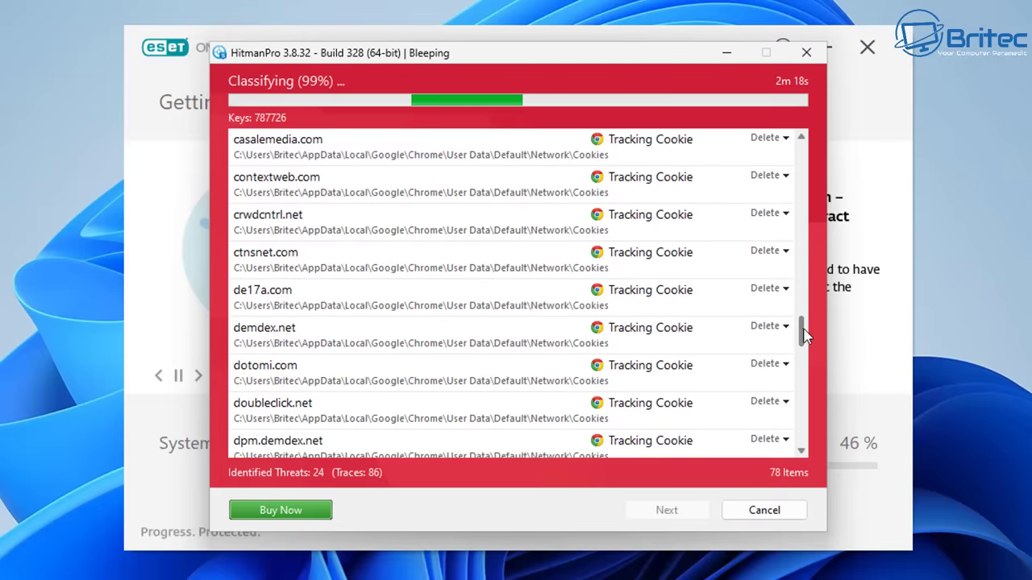
scroll(727, 295, down, 4)
scroll(704, 299, up, 5)
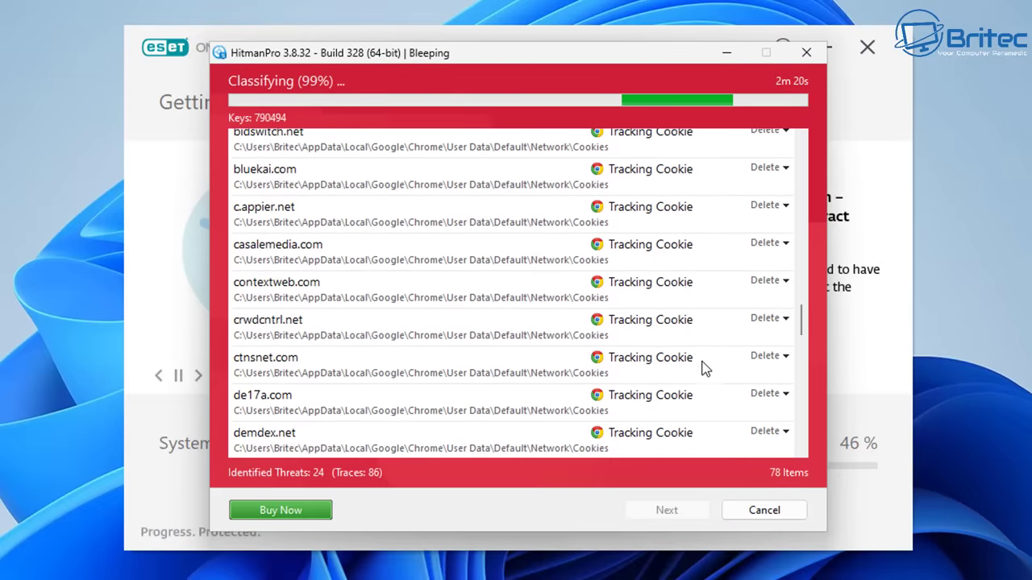
scroll(703, 368, up, 10)
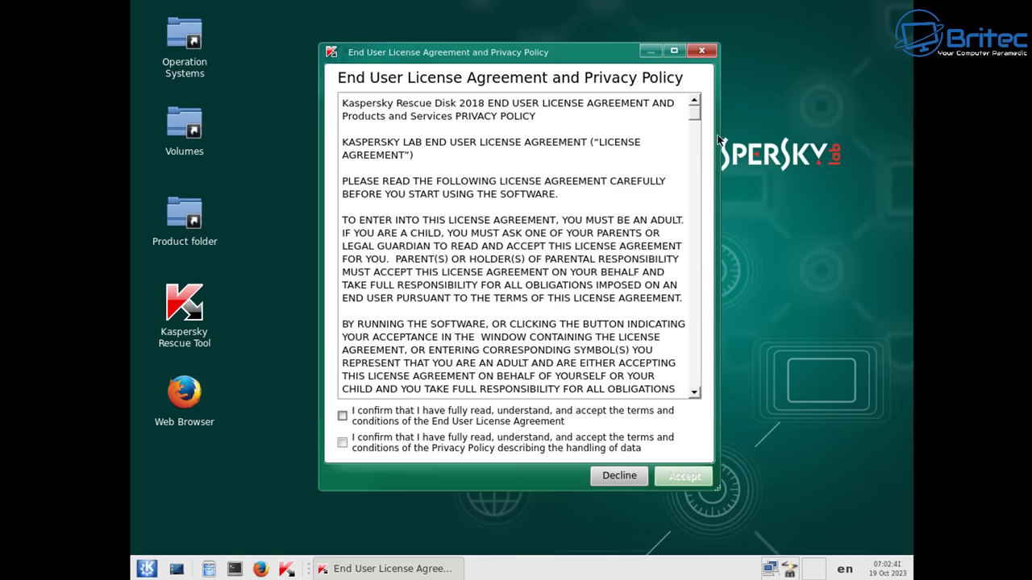
- On the Kaspersky Rescue Disk desktop, accept the End User License Agreement and Privacy Policy
drag(695, 117, 704, 414)
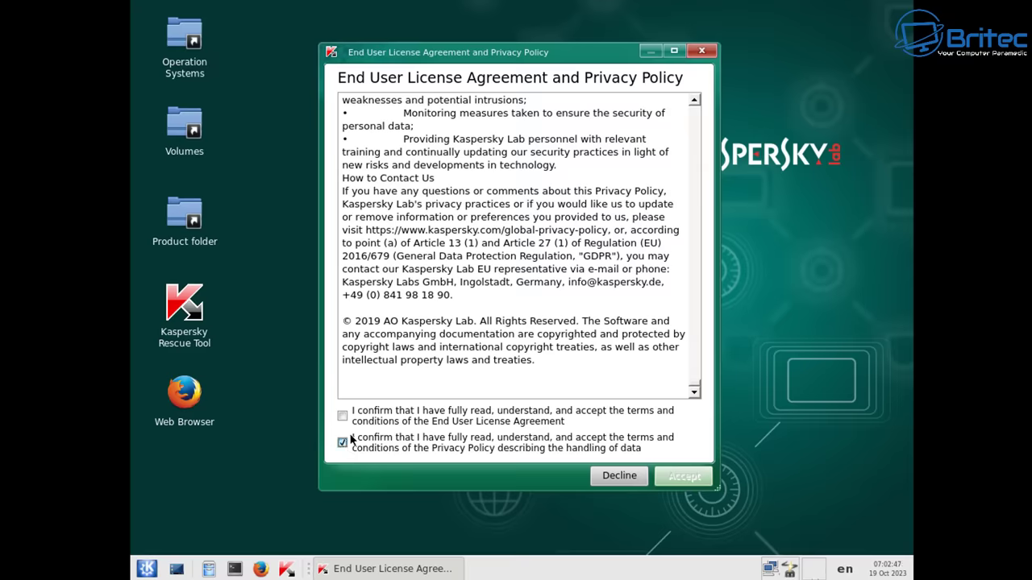
click(666, 476)
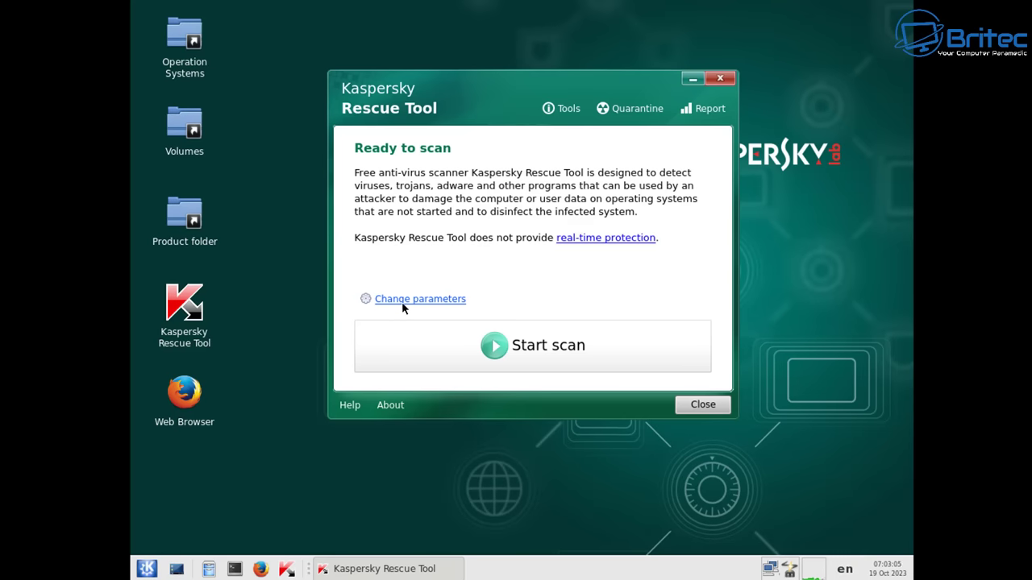
- View the Kaspersky Rescue Tool scan objects without changing them and start the scan
click(401, 300)
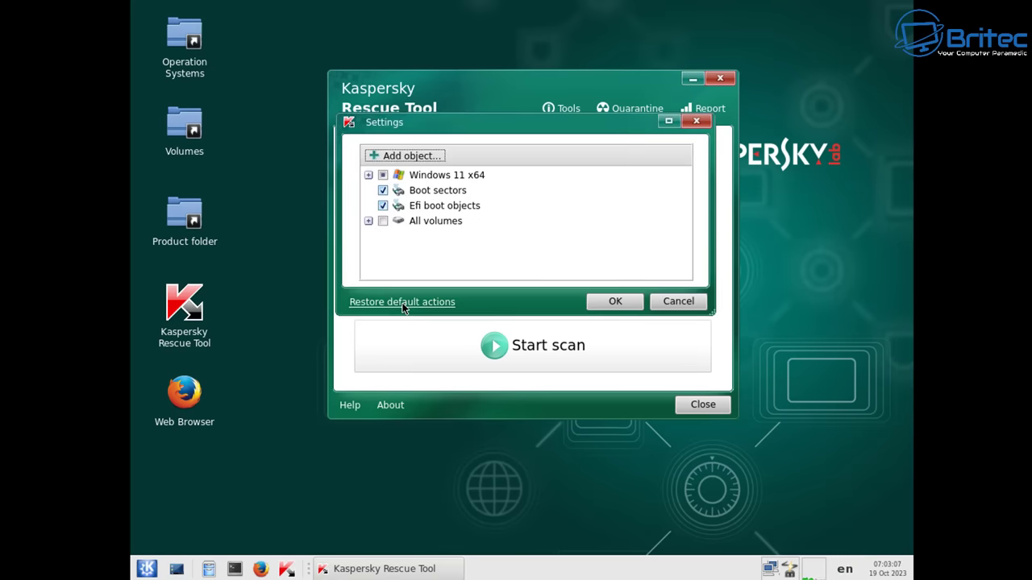
click(681, 303)
click(598, 339)
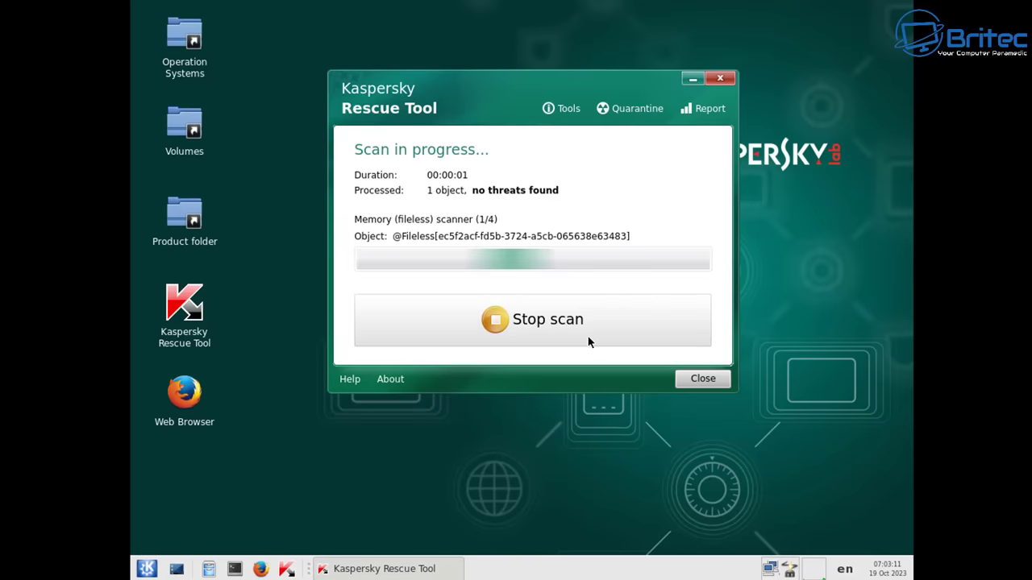
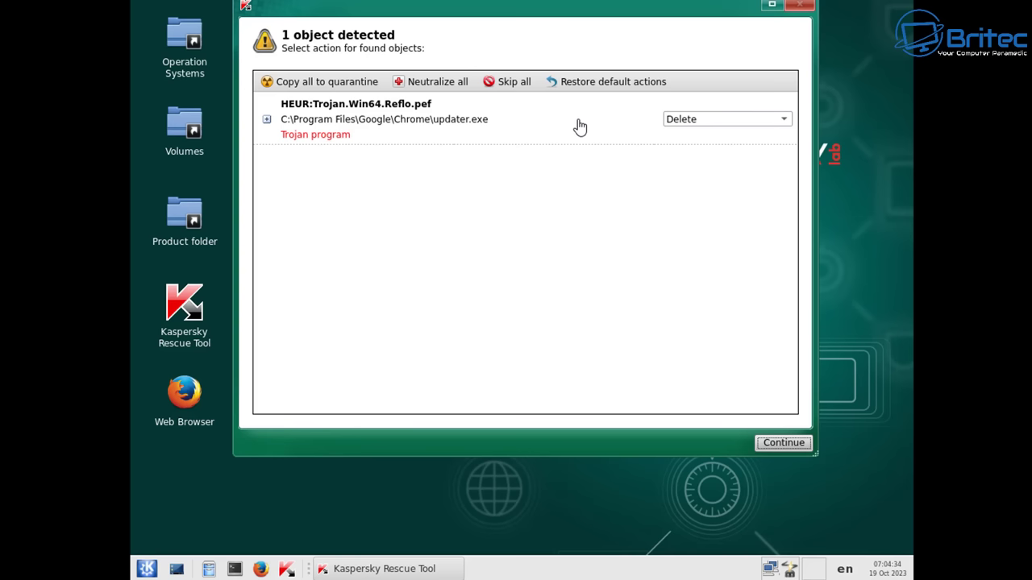
- Proceed with the Delete action for the detected updater.exe trojan, then disinfect and start an advanced scan
click(781, 443)
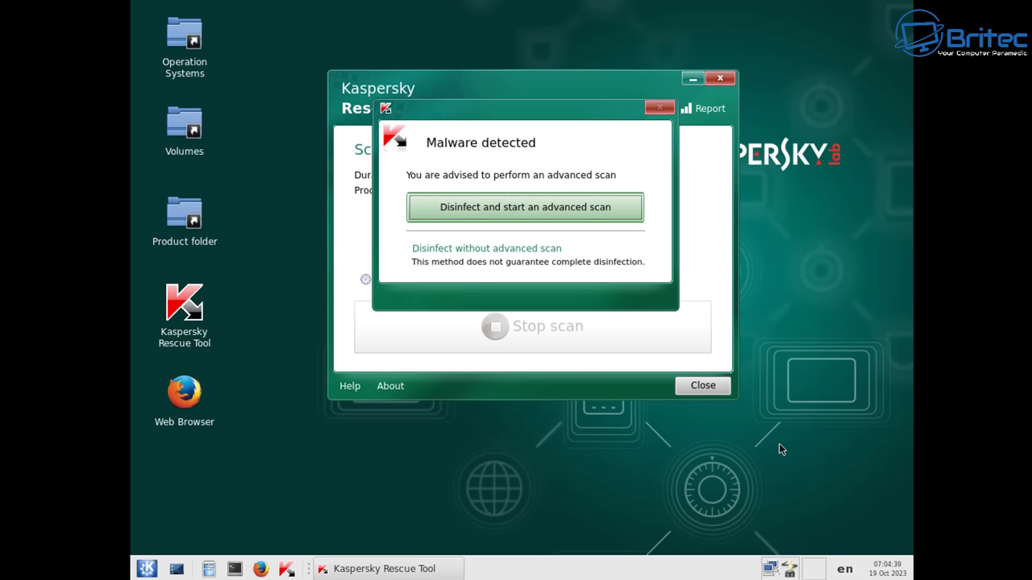
click(509, 208)
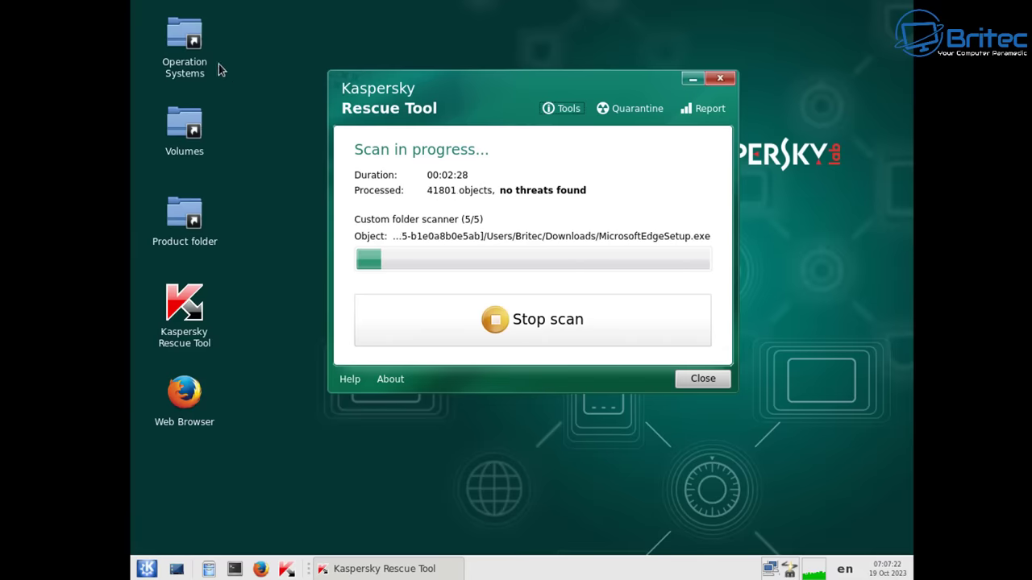
- Browse the Windows 11 C: drive under Operation Systems to the Britec user's AppData/Local folder
double_click(171, 36)
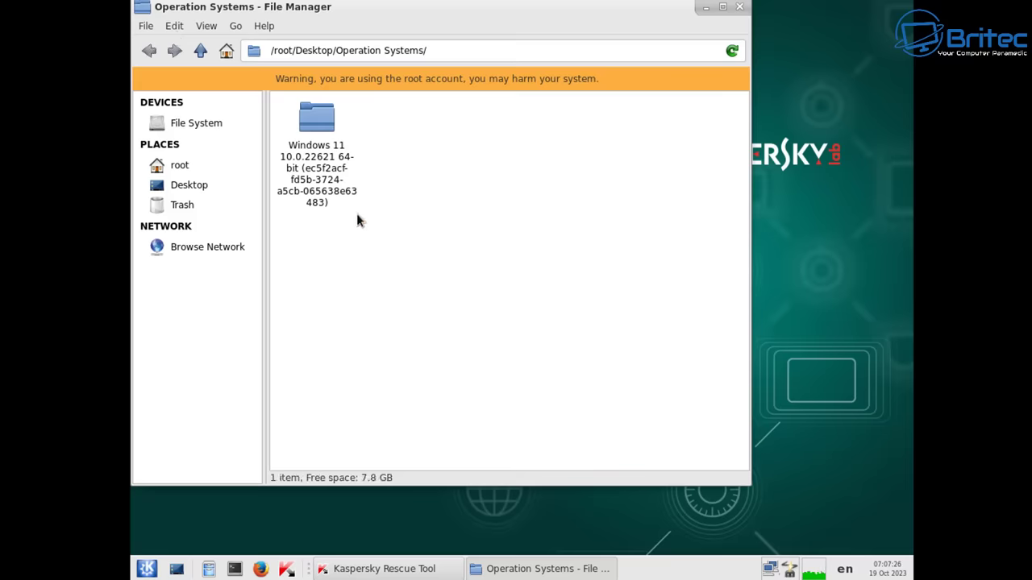
double_click(316, 124)
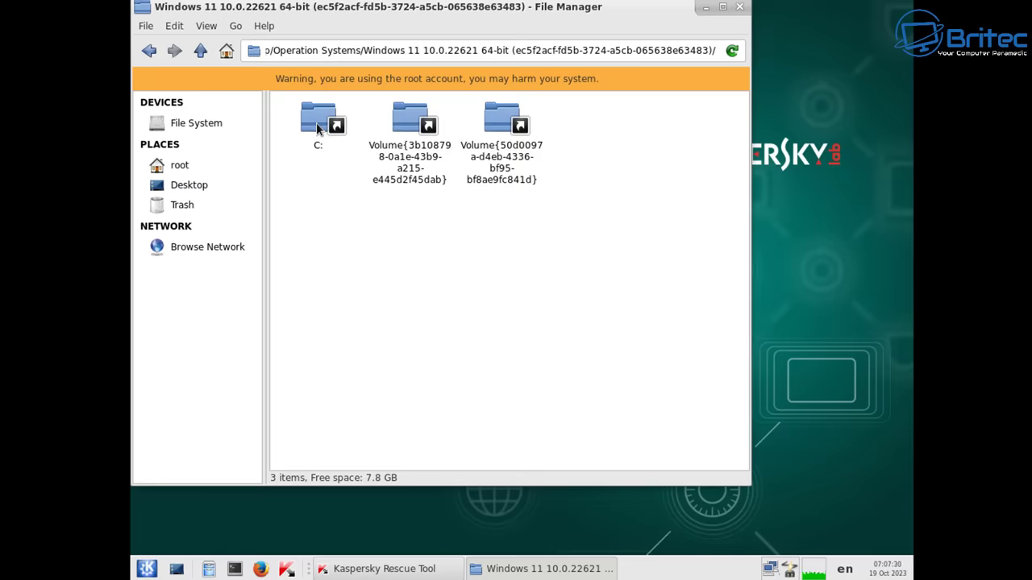
double_click(316, 122)
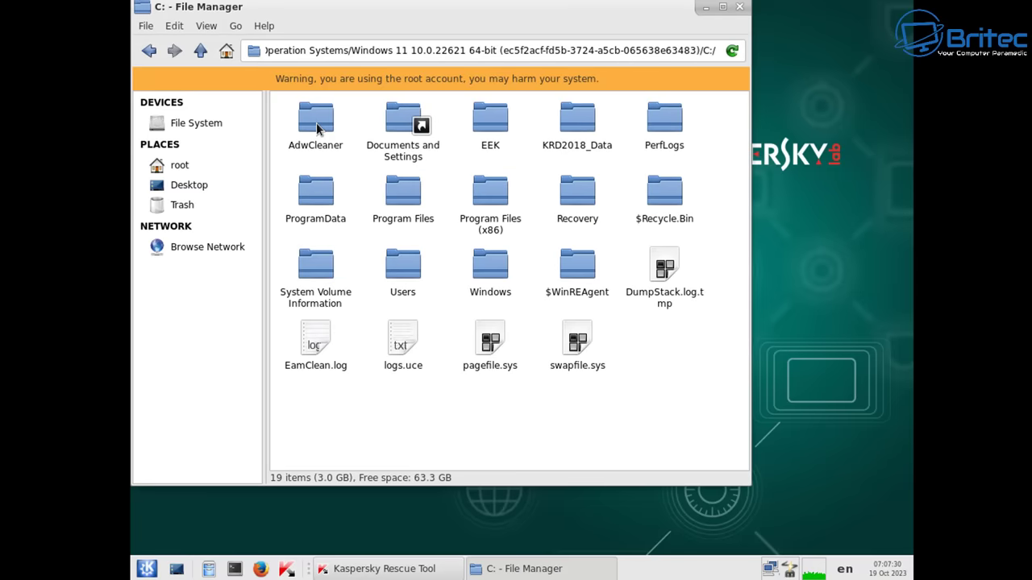
double_click(395, 277)
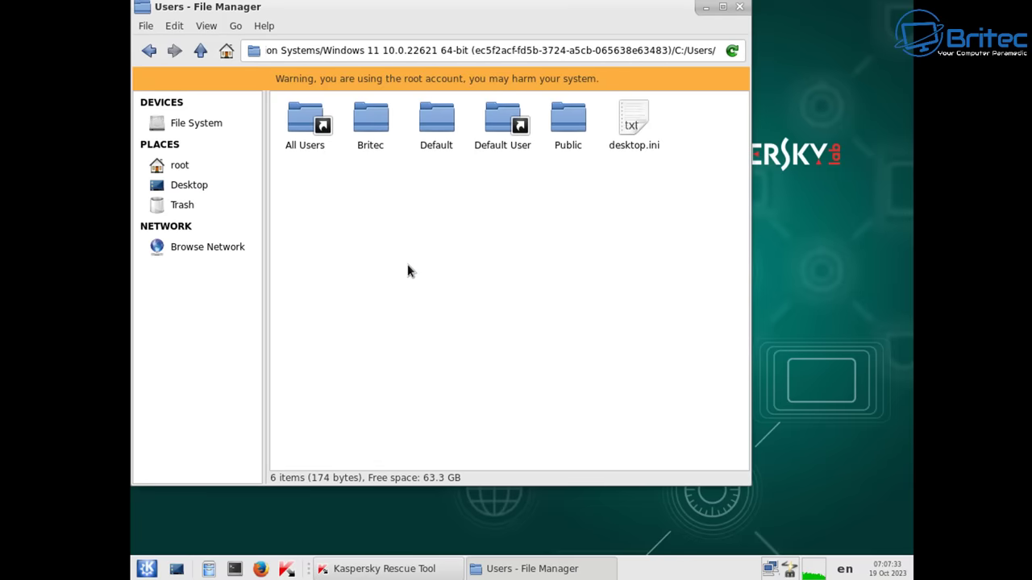
click(368, 139)
double_click(366, 139)
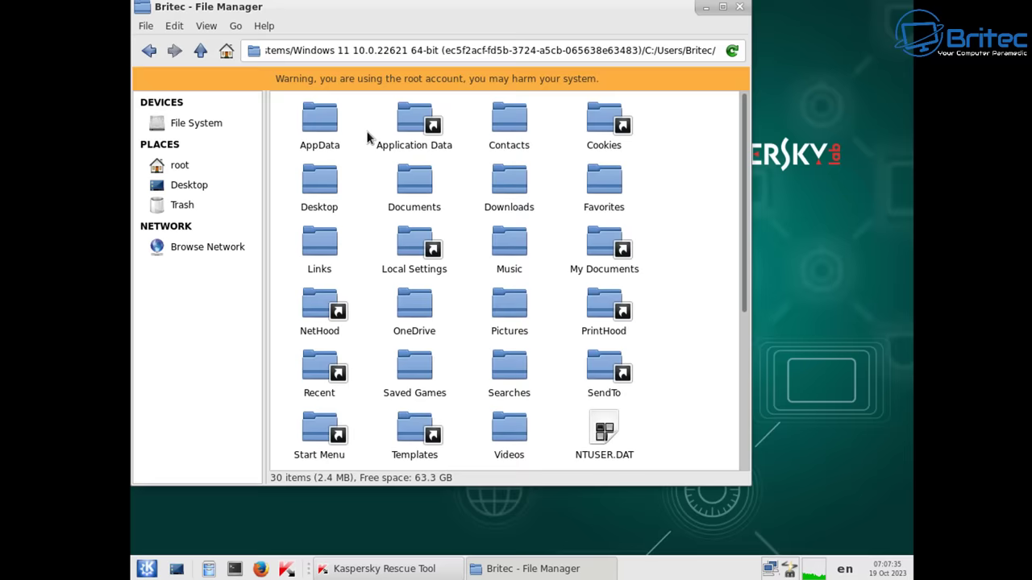
double_click(319, 126)
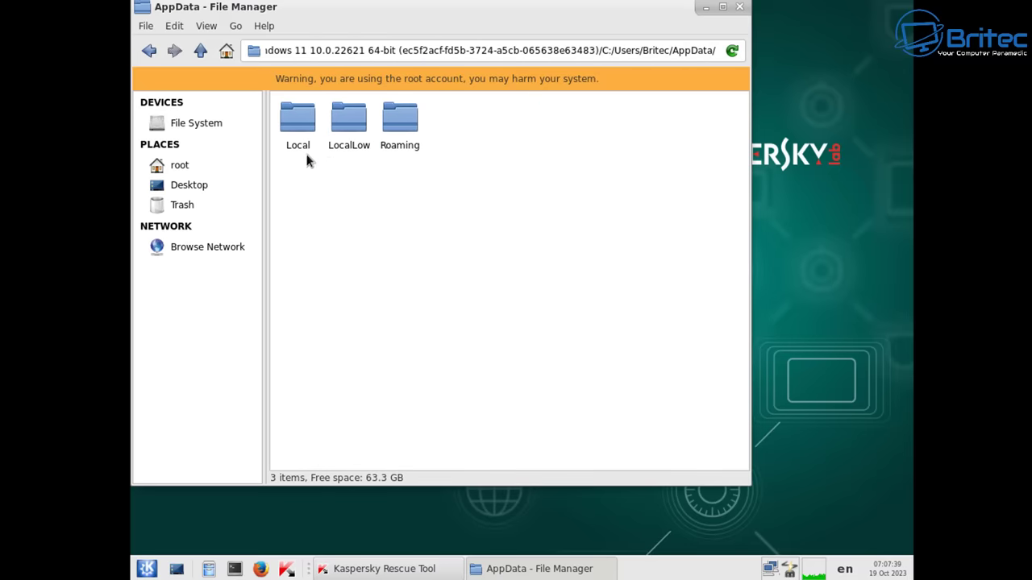
double_click(304, 128)
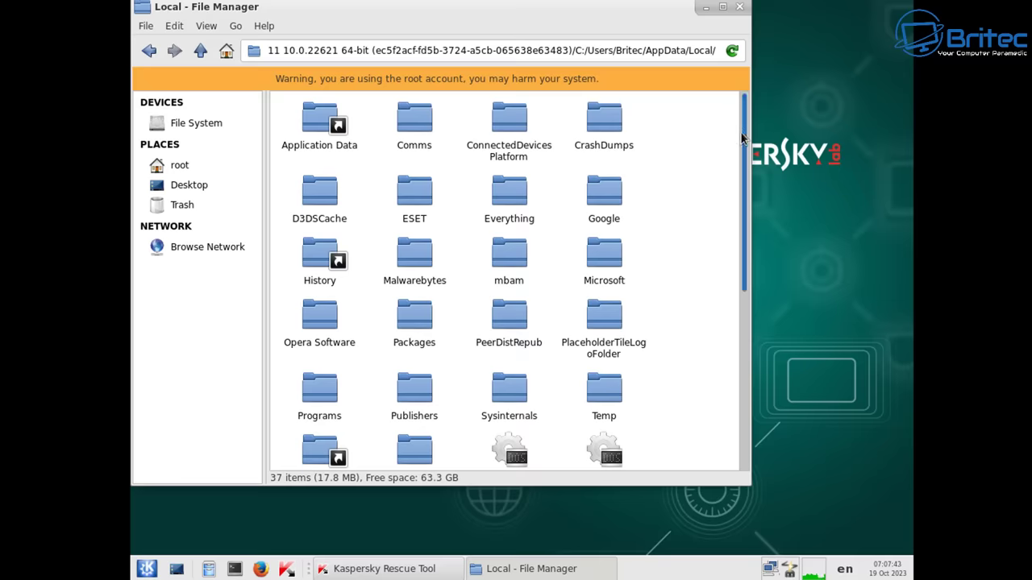
- Inspect the general properties and permissions of yjTYNxEWqBRYw9jm2M8bzcwb.exe in the Local folder
drag(743, 137, 756, 322)
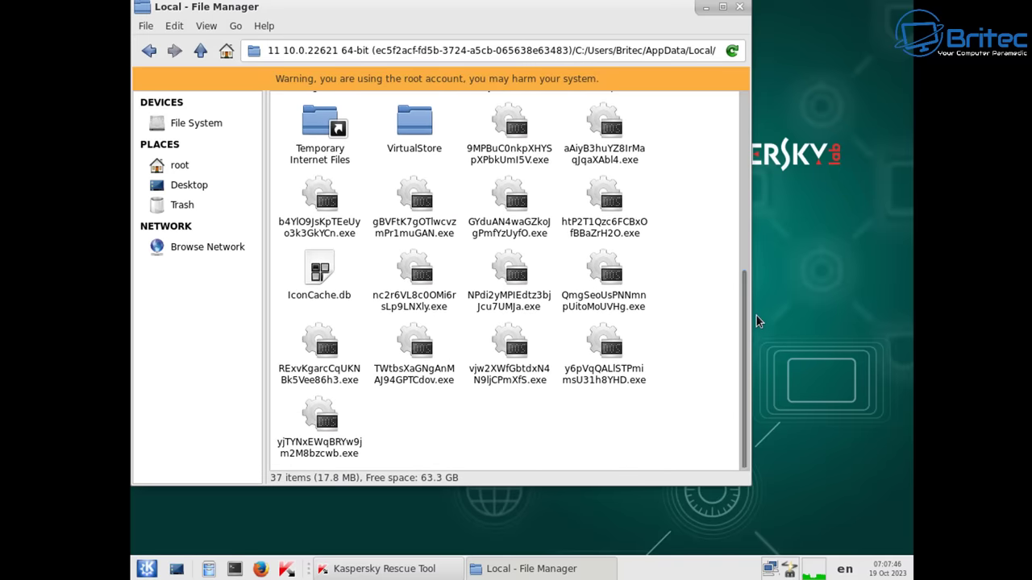
right_click(331, 425)
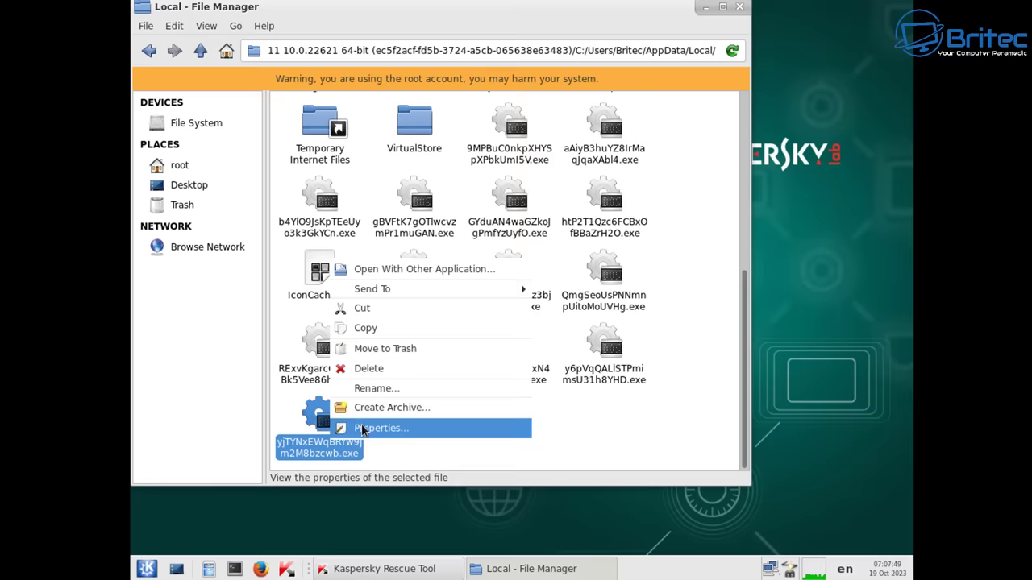
click(363, 428)
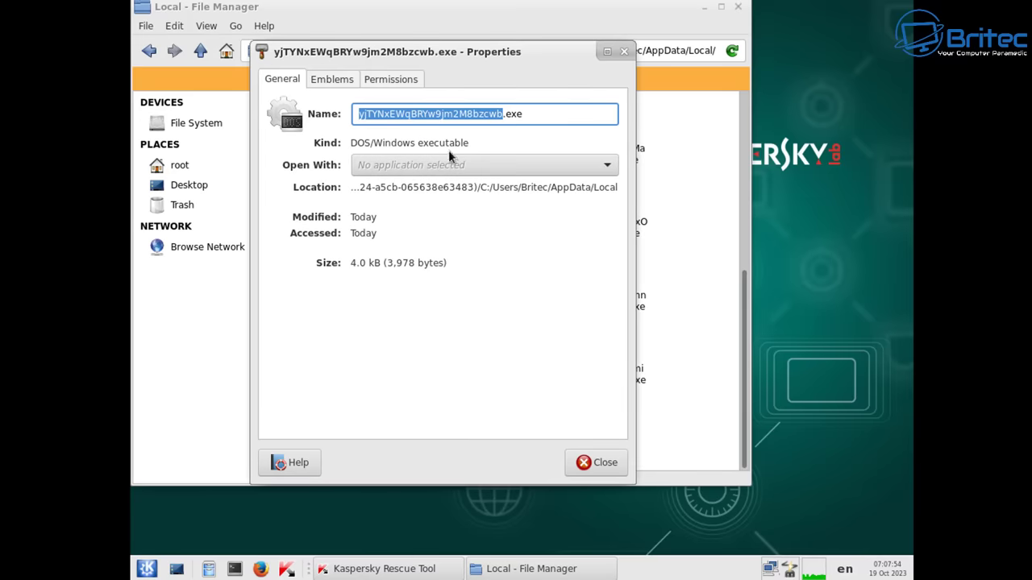
drag(520, 117, 296, 105)
click(377, 80)
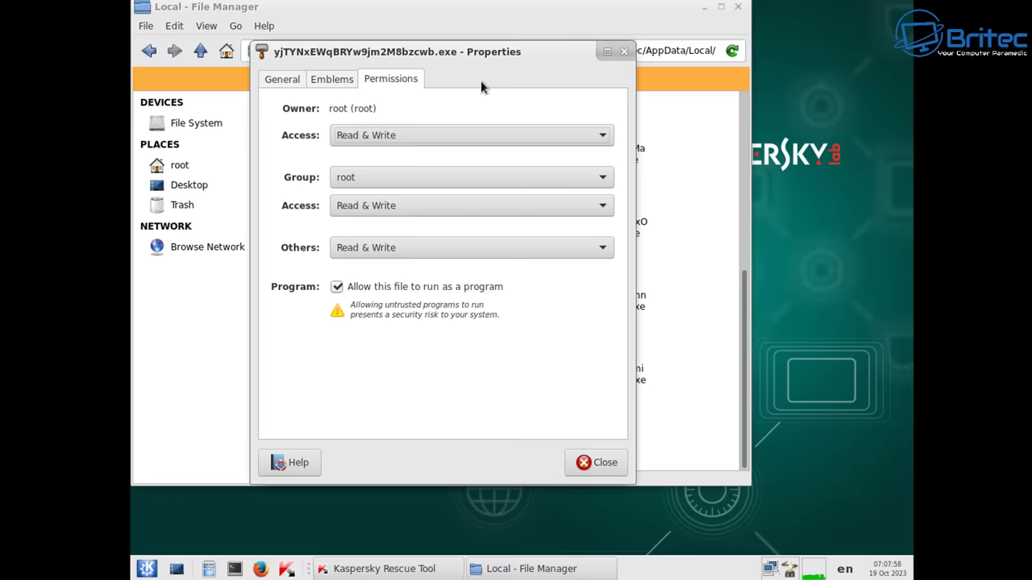
click(623, 52)
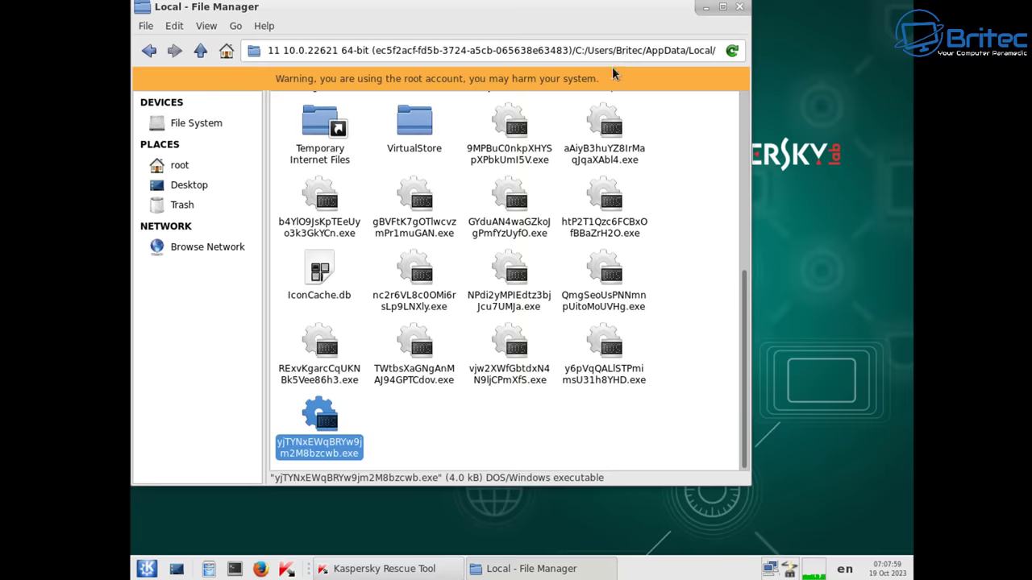
- Permanently delete the last five randomly named .exe files in the Local folder, from RExvKgarcCqUKNBk5Vee86h3.exe through yjTYNxEWqBRYw9jm2M8bzcwb.exe
click(642, 408)
drag(667, 440, 292, 331)
right_click(315, 347)
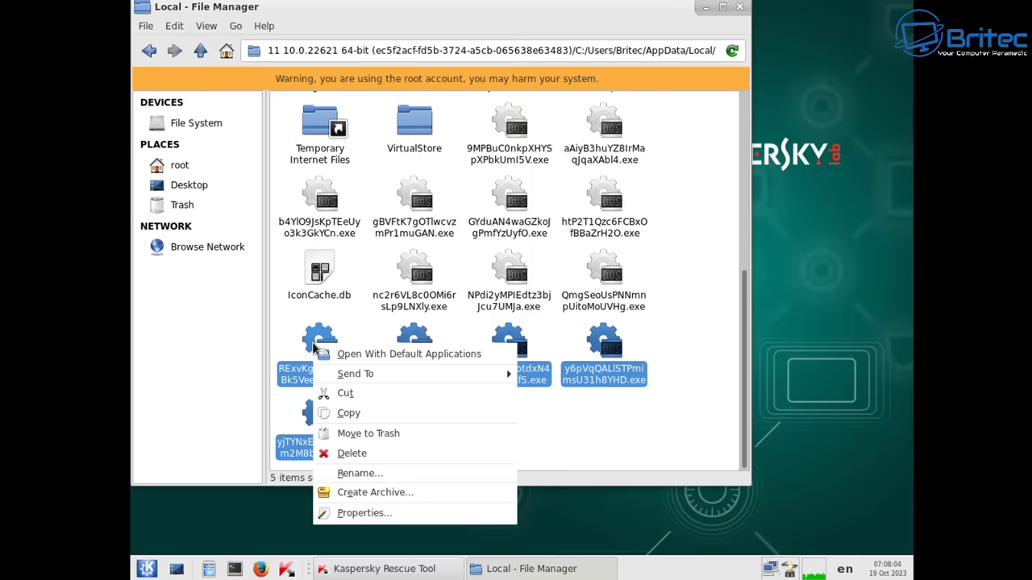
click(401, 454)
click(572, 306)
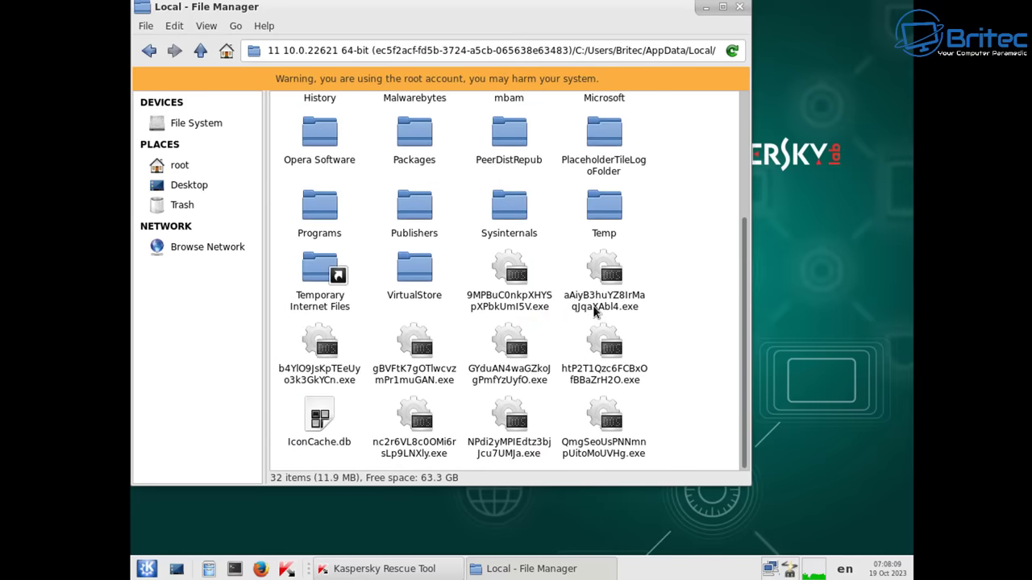
- Permanently delete the six randomly named .exe files starting with gB, GY, ht, nc, NP and Qm from the Local folder
drag(682, 461, 425, 338)
right_click(425, 339)
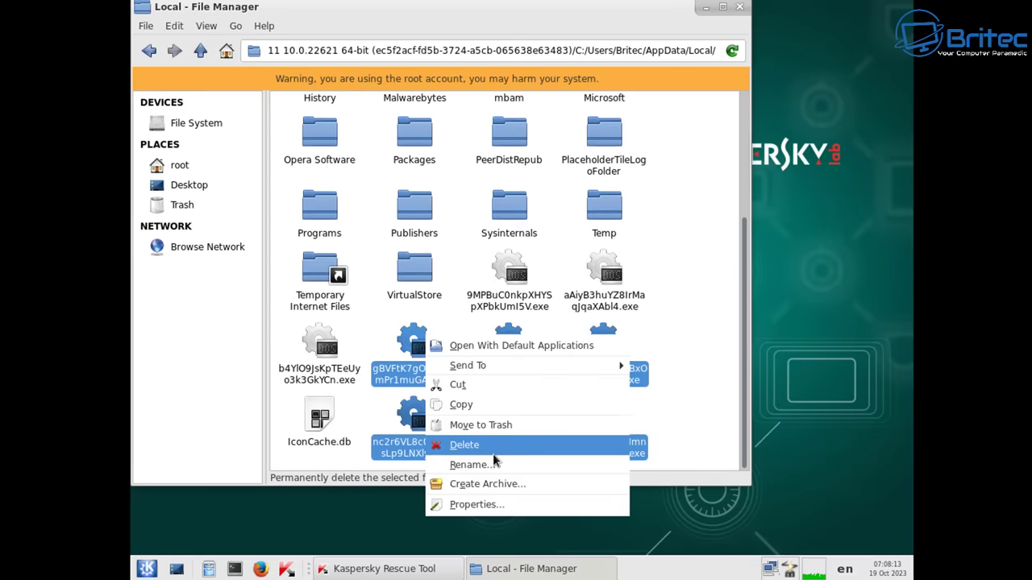
click(492, 444)
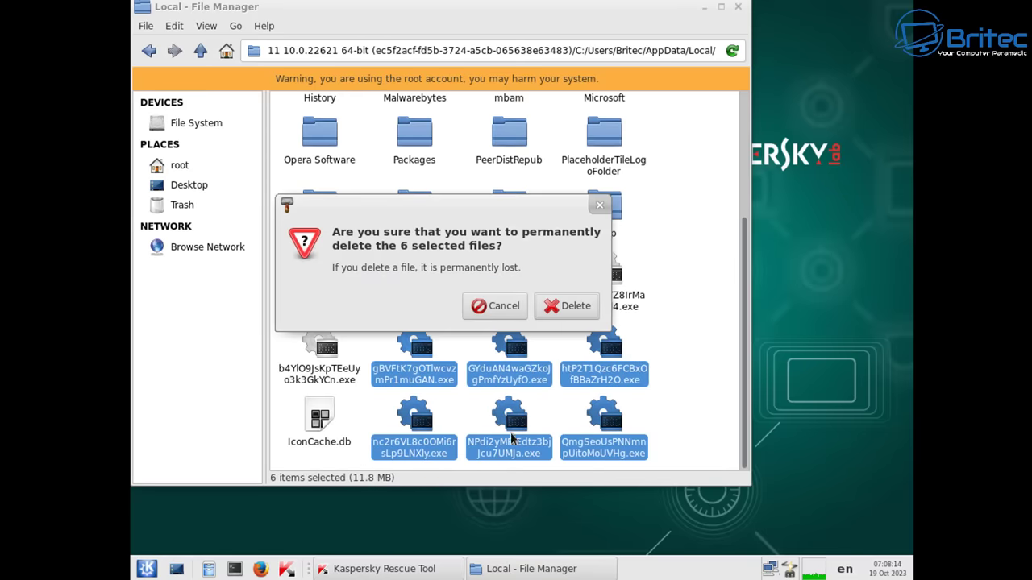
click(568, 307)
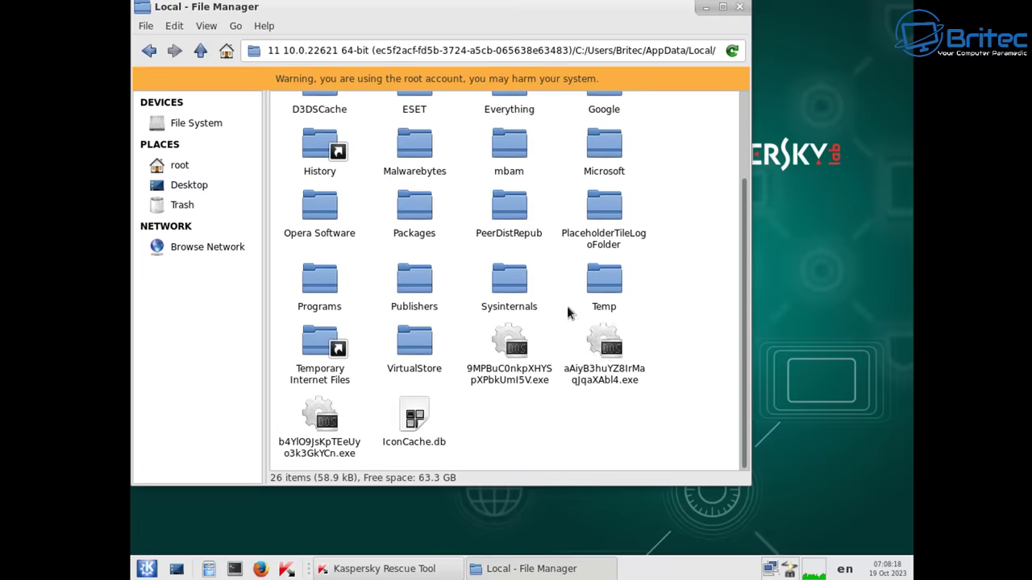
- Permanently delete the two randomly named .exe files starting with 9MPB and aAiy from the Local folder
drag(671, 399, 469, 328)
right_click(500, 349)
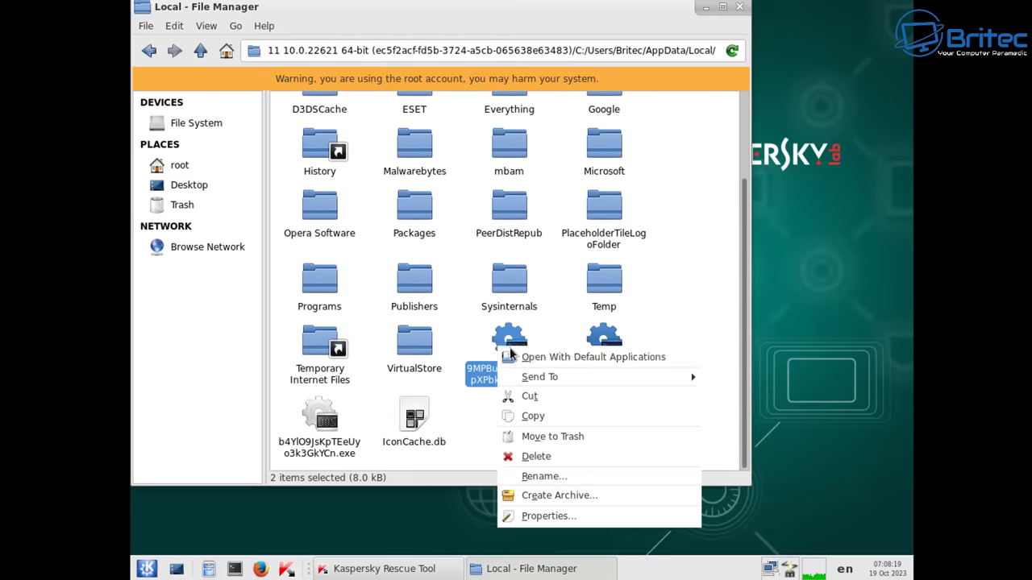
click(561, 457)
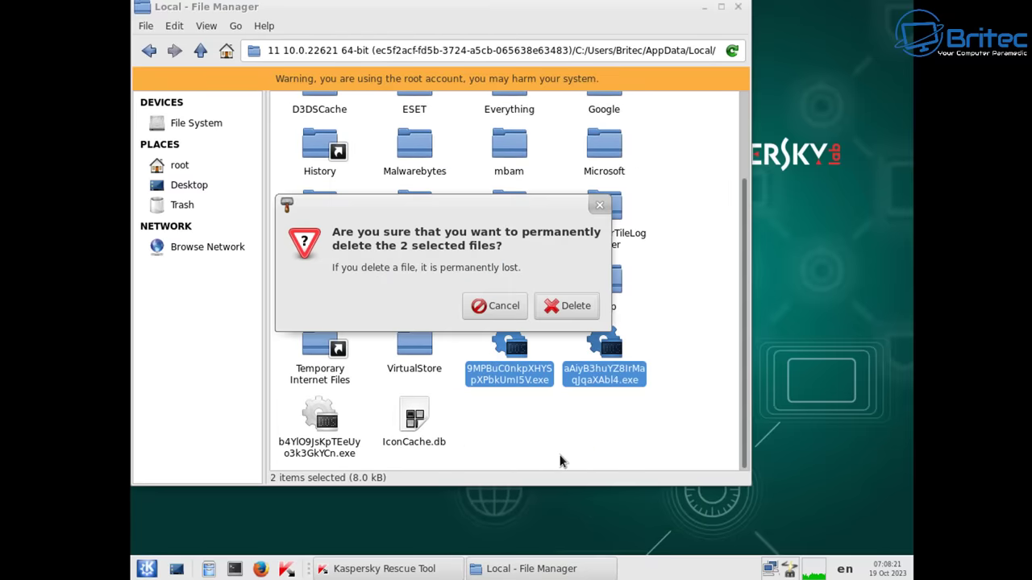
click(561, 307)
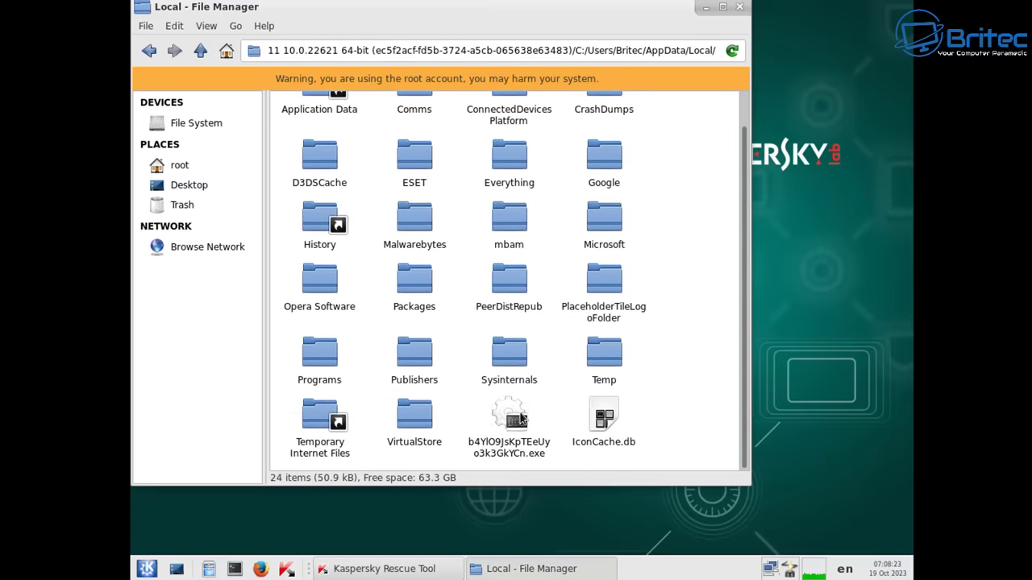
- Permanently delete the remaining randomly named executable, b4YlO9JsKpTEeUyo3k3GkYCn.exe, from the Local folder
click(520, 417)
right_click(520, 417)
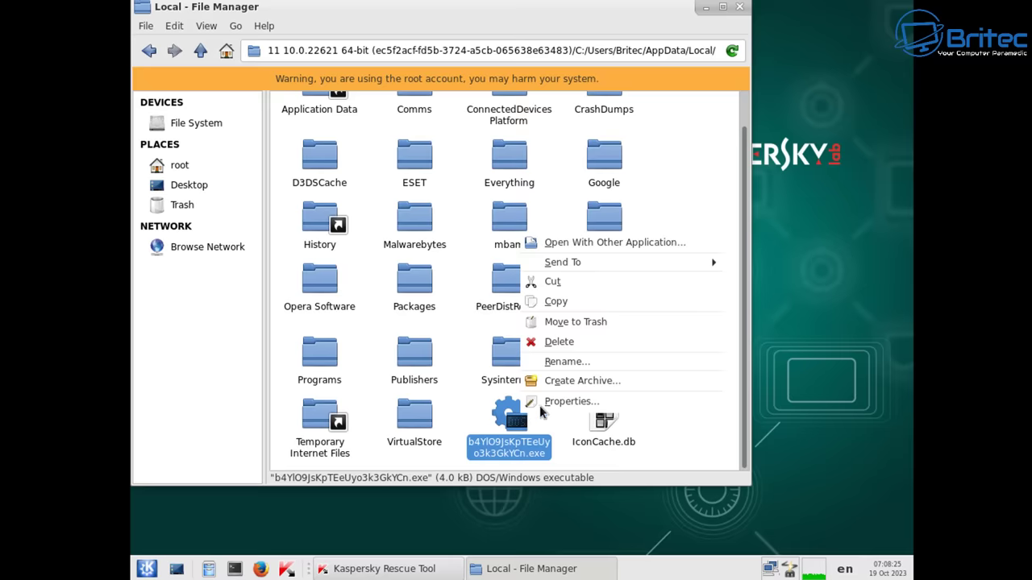
click(577, 355)
click(608, 307)
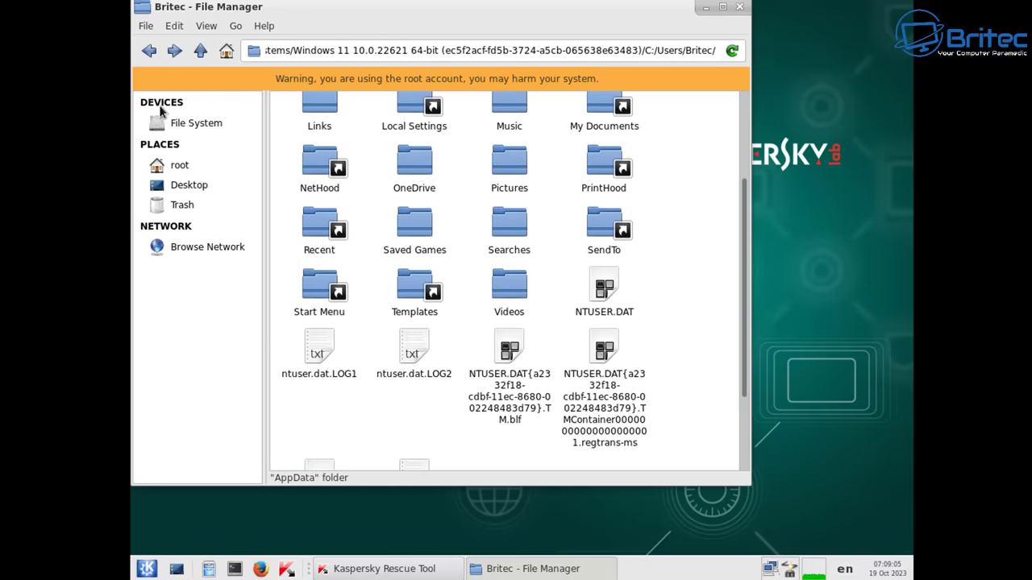
- In the Britec user's Start Menu/Programs folder, permanently delete the Opera Browser.lnk shortcut
double_click(330, 283)
double_click(302, 122)
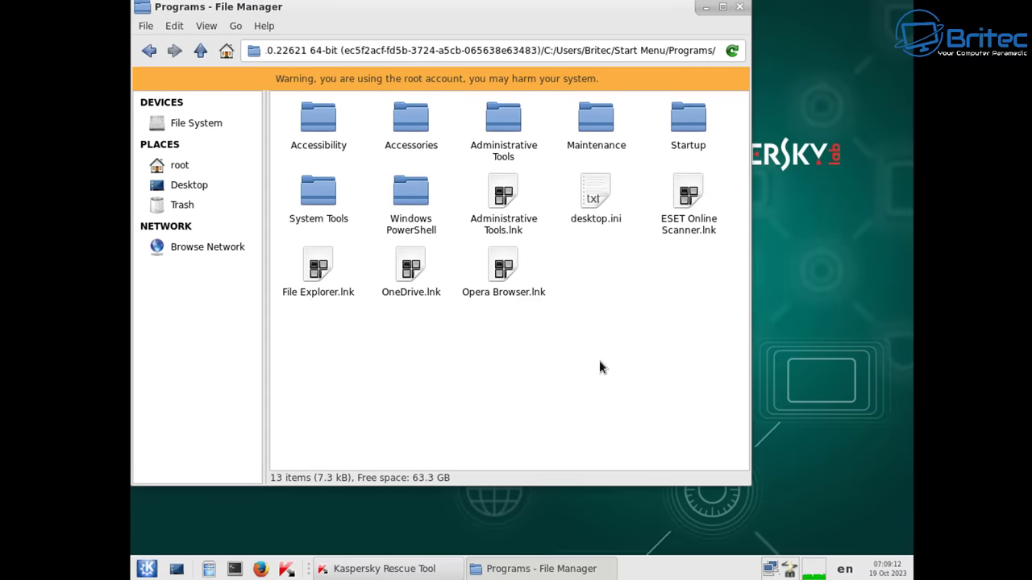
right_click(492, 259)
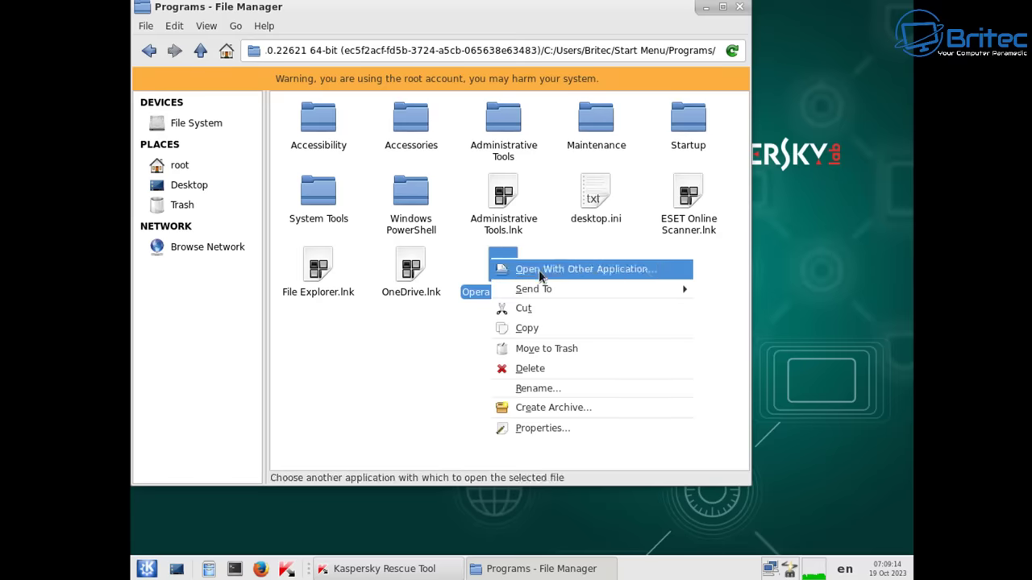
click(553, 377)
click(551, 308)
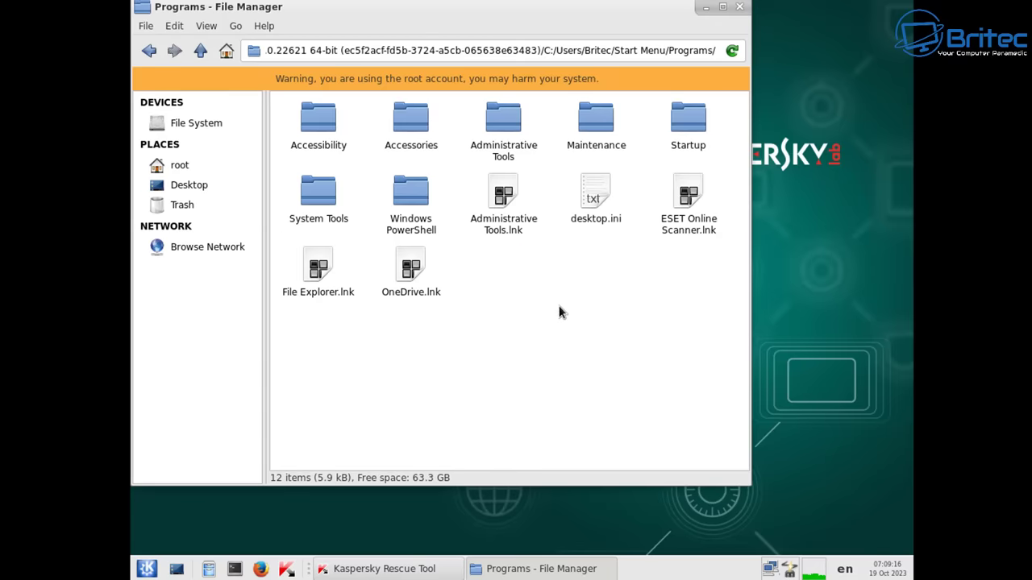
- Open the Startup folder inside the user's Start Menu programs
click(698, 120)
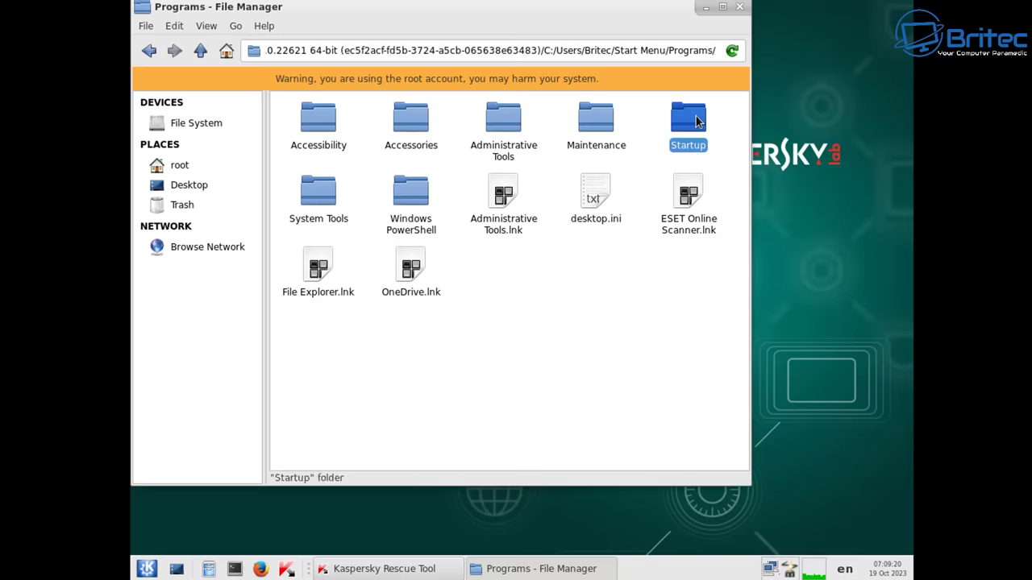
double_click(695, 118)
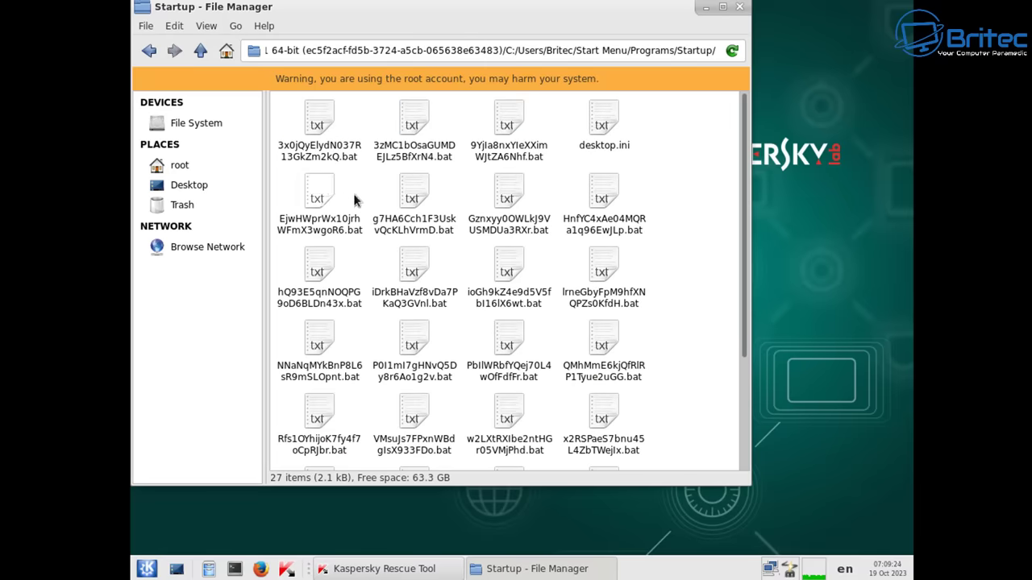
click(307, 122)
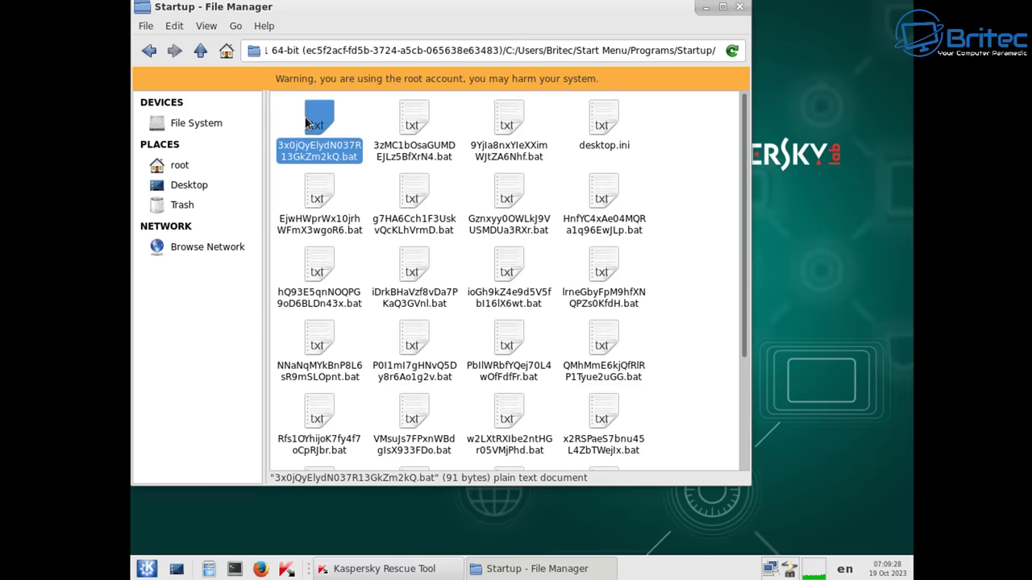
ctrl+click(413, 121)
ctrl+click(507, 121)
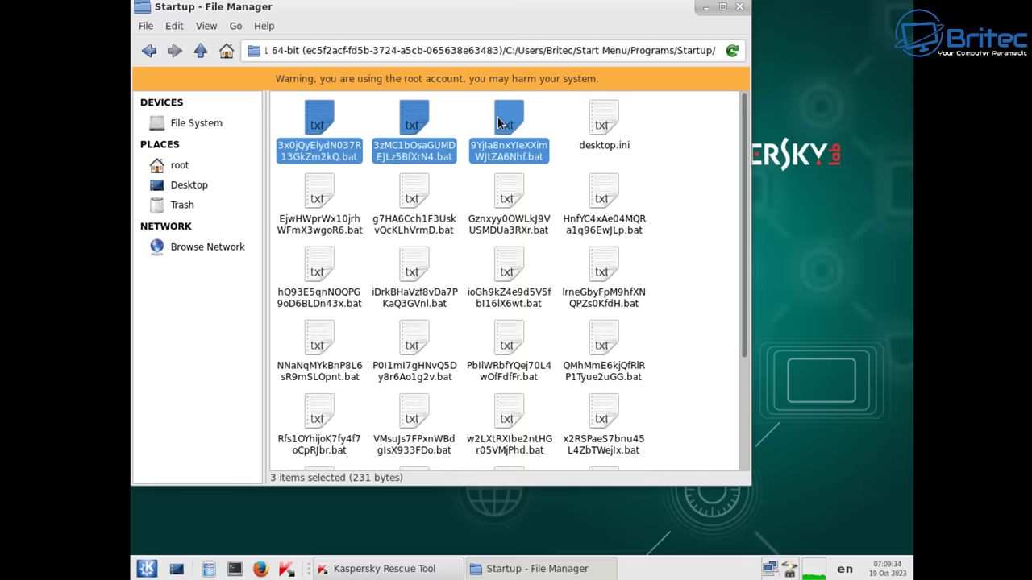
click(702, 183)
click(518, 120)
right_click(519, 120)
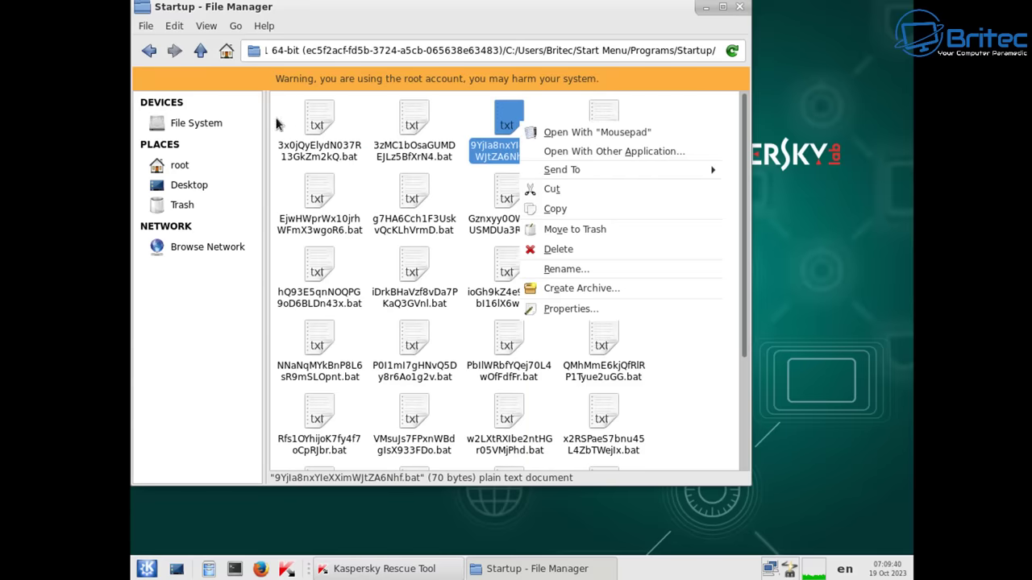
click(471, 127)
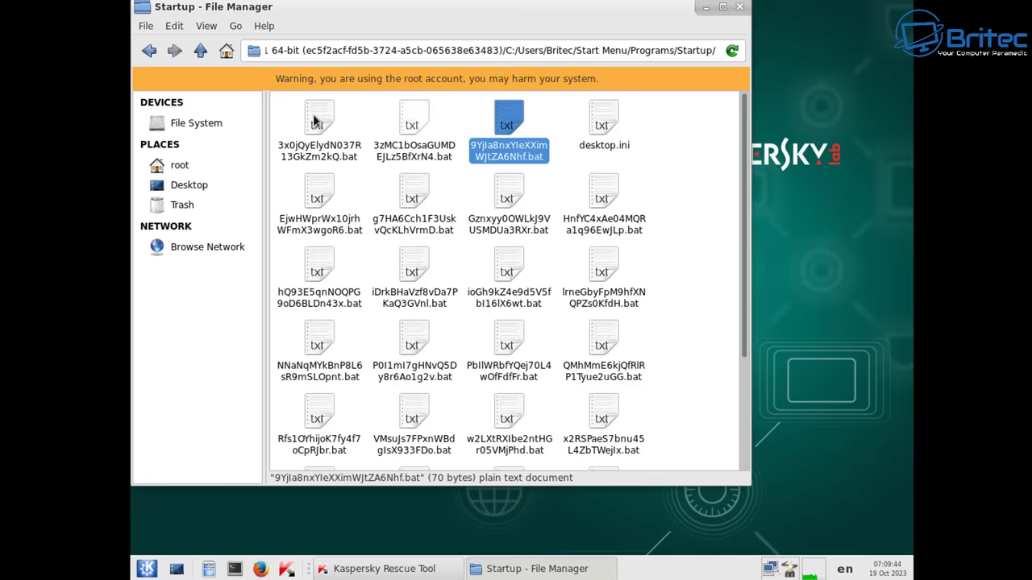
- Delete all the randomly named .bat files from the Startup folder, keep desktop.ini, and return to the Programs folder
drag(281, 120, 526, 403)
key(Delete)
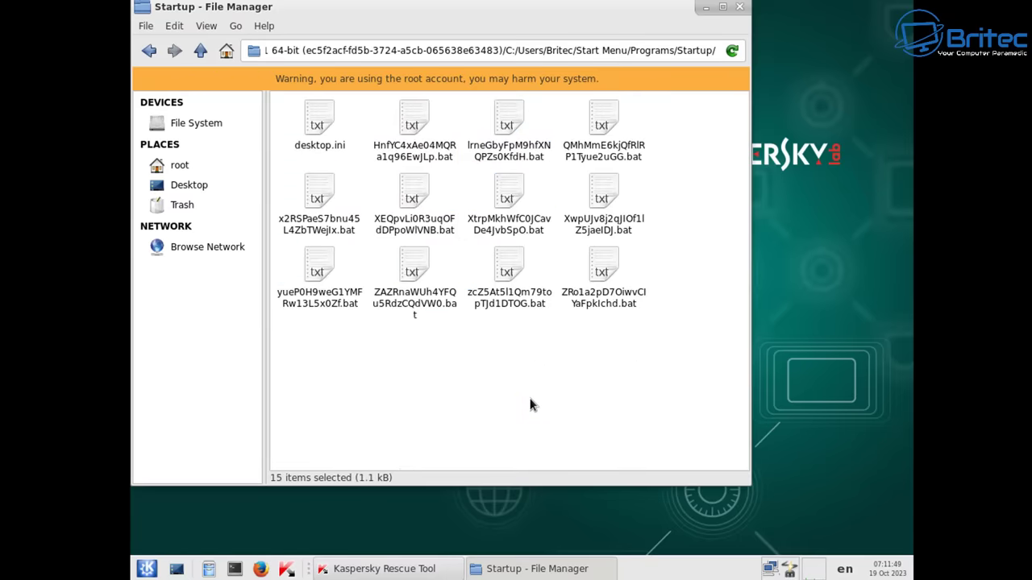
drag(656, 344, 307, 278)
key(Delete)
drag(681, 276, 282, 189)
key(Delete)
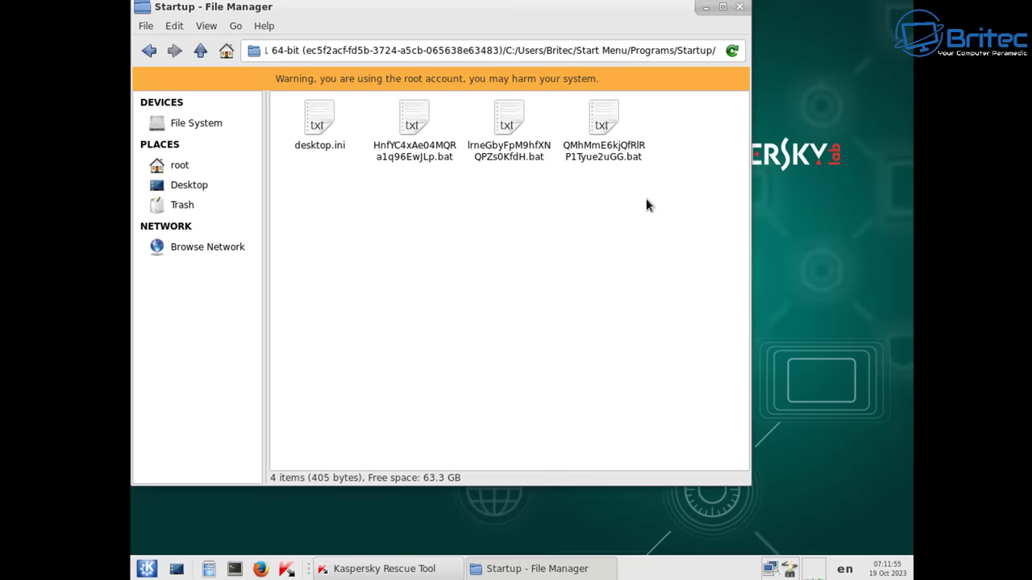
drag(646, 198, 401, 111)
key(Delete)
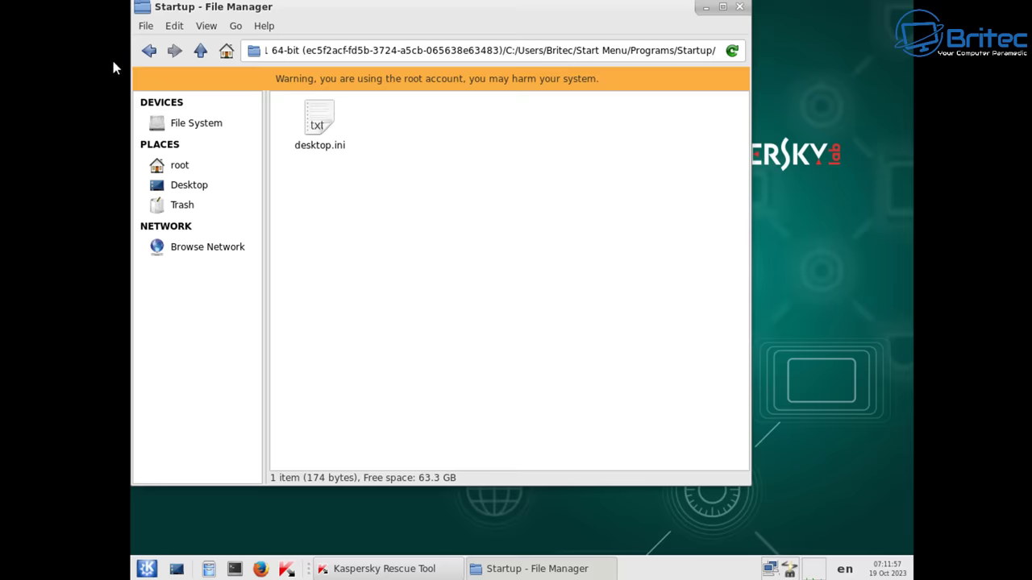
click(149, 50)
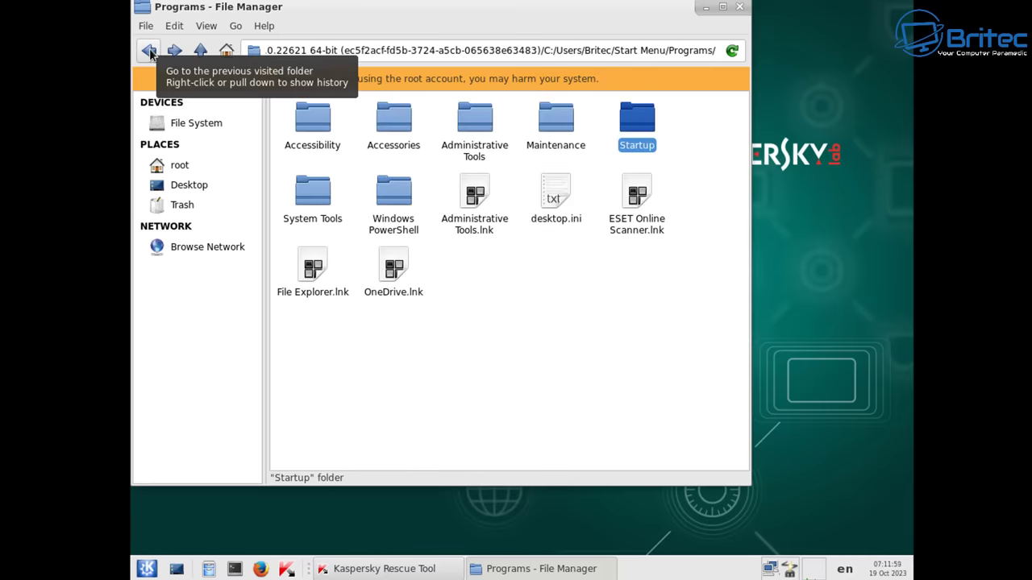
click(323, 190)
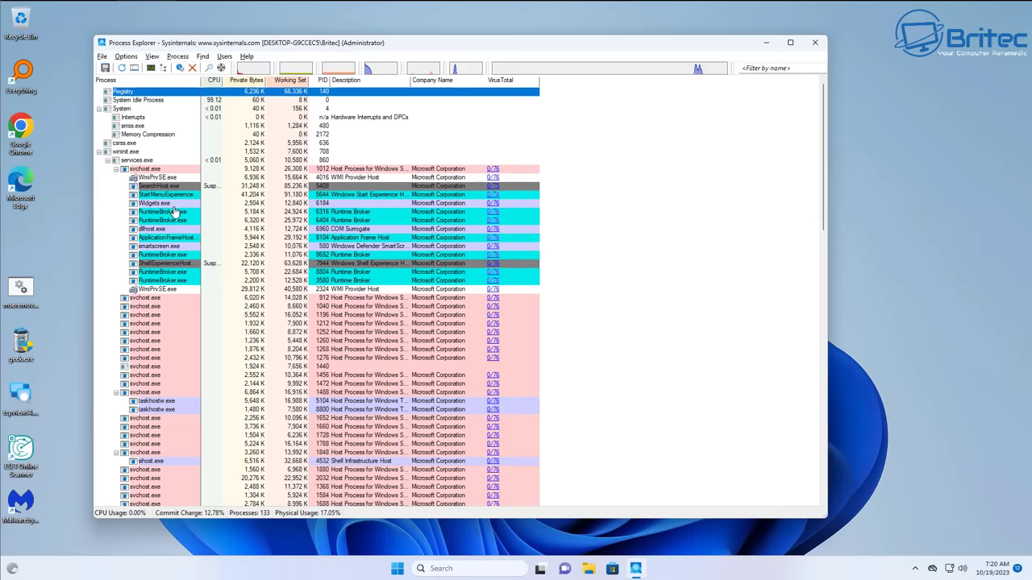
- Review the running processes and their VirusTotal ratings in Process Explorer, collapsing the first svchost.exe and the msedgewebview2.exe branches, and close the program
mouse_move(184, 188)
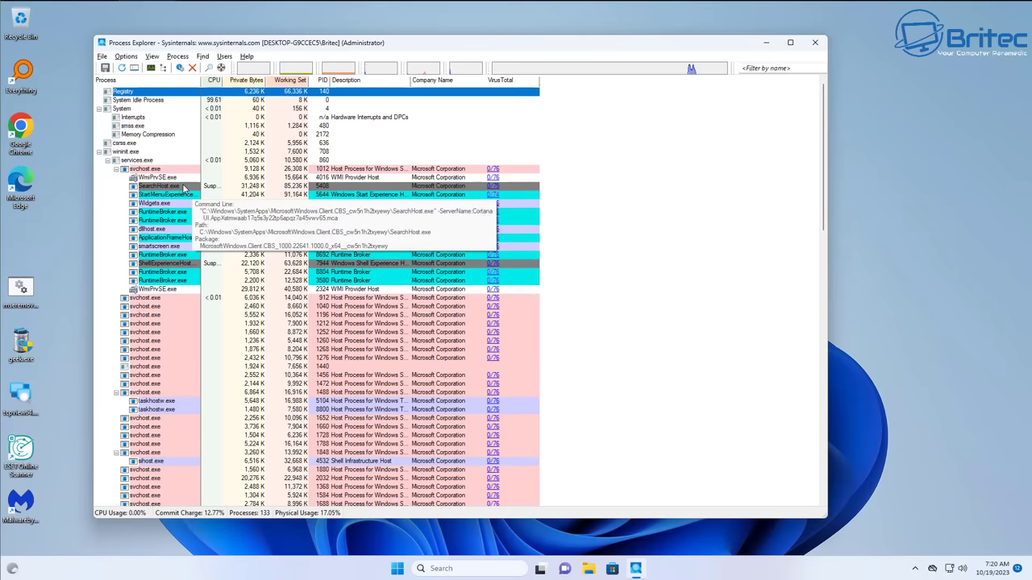
click(115, 168)
mouse_move(153, 340)
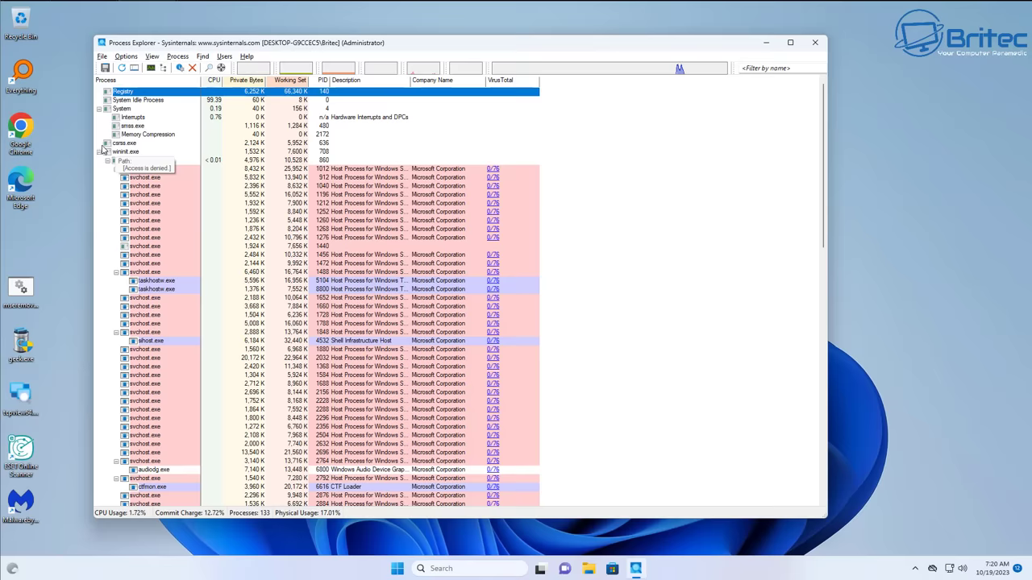
drag(824, 169, 822, 481)
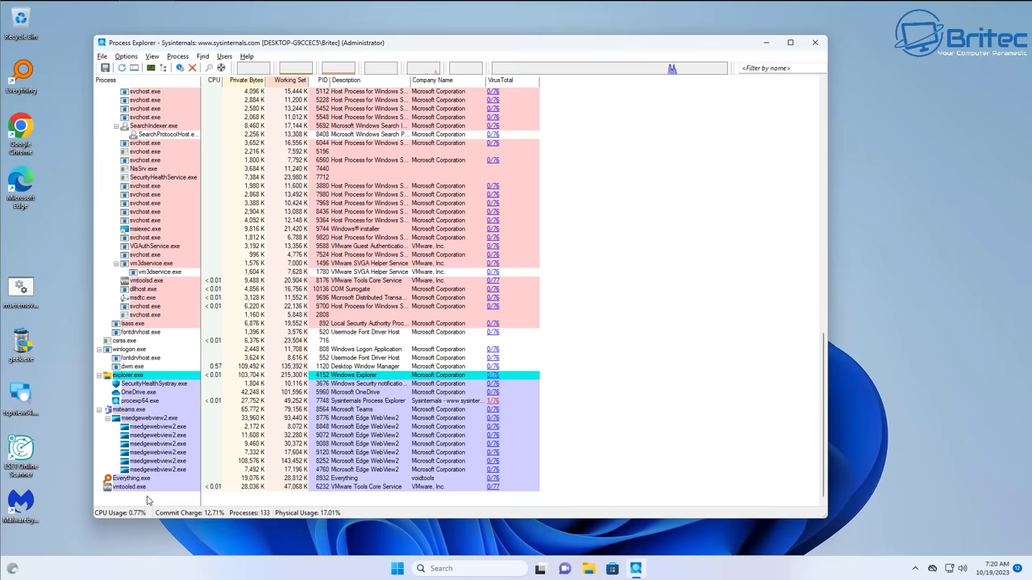
click(106, 419)
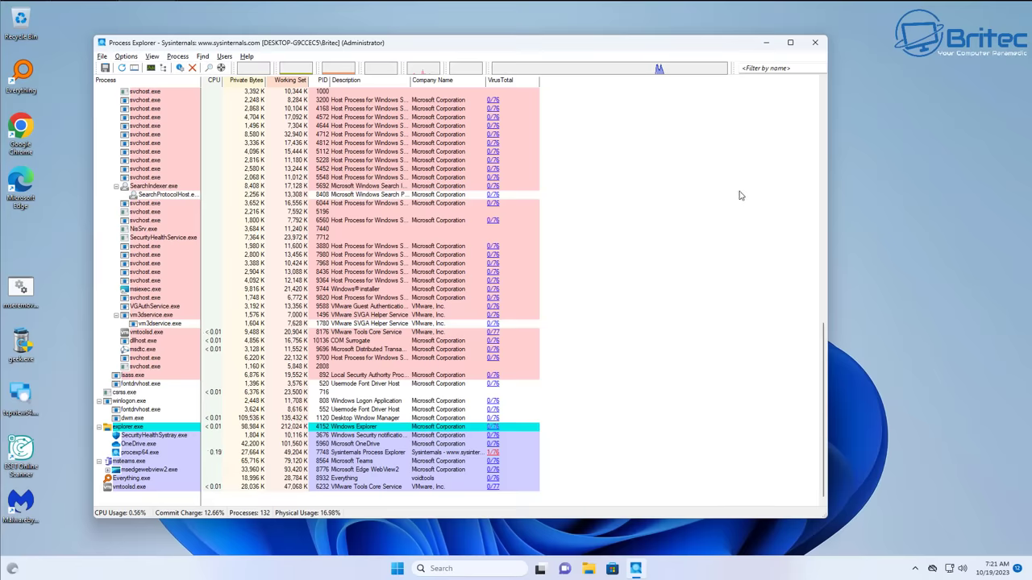
scroll(681, 216, up, 8)
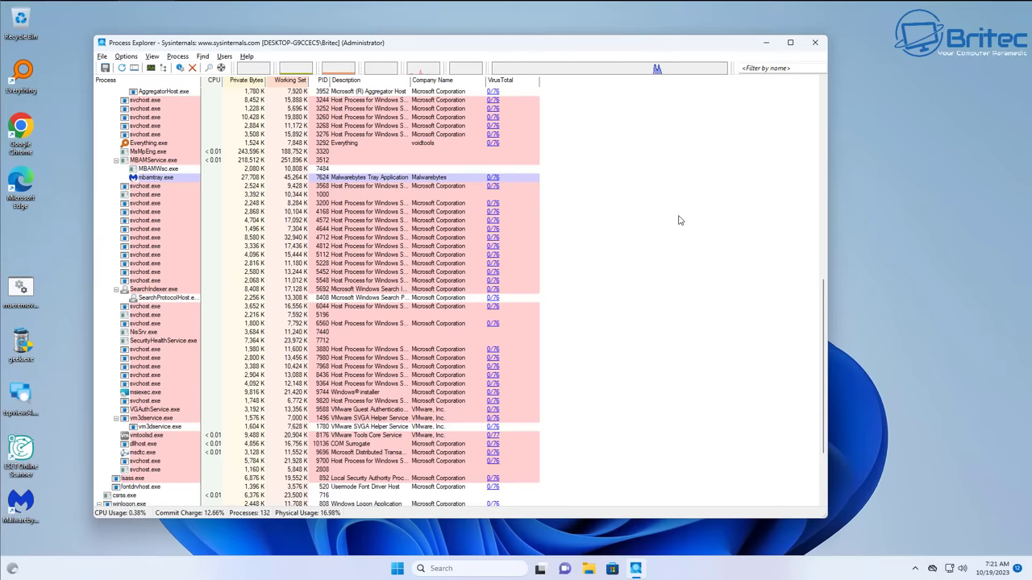
click(815, 42)
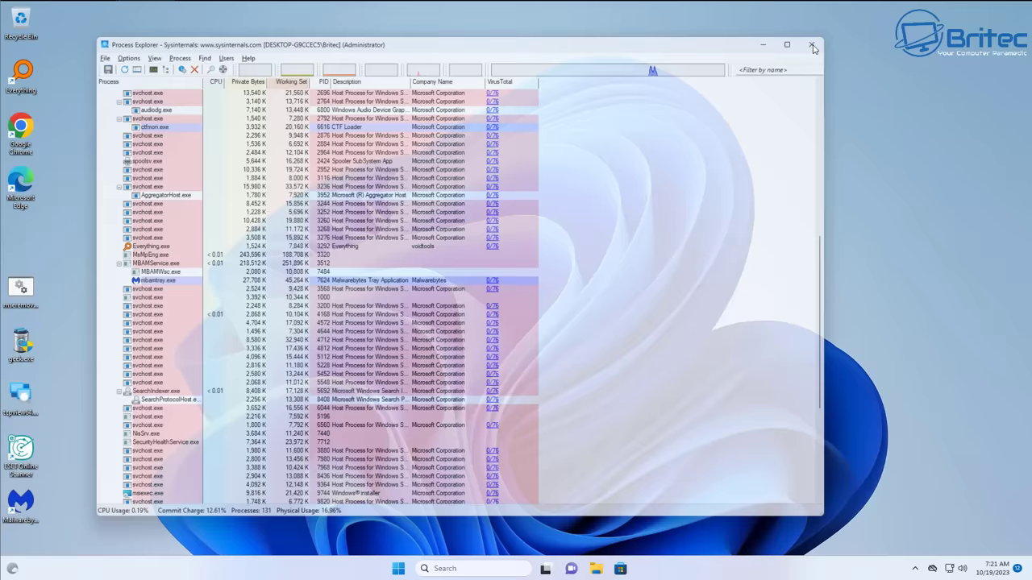